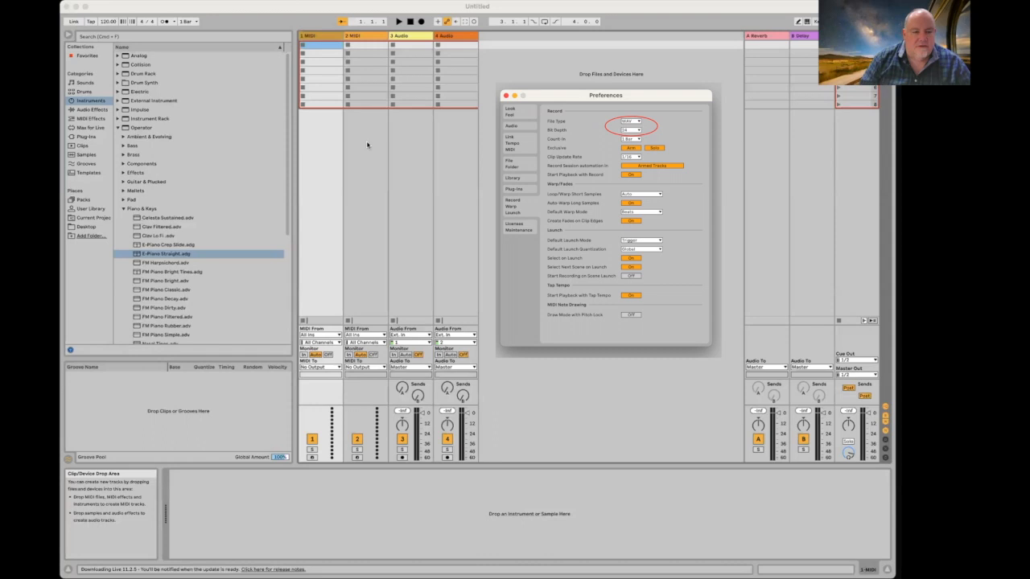
Step: Deselect the first clip slot of track 1, leaving the empty Untitled set showing
{"action": "left_click", "coordinate": [533, 150]}
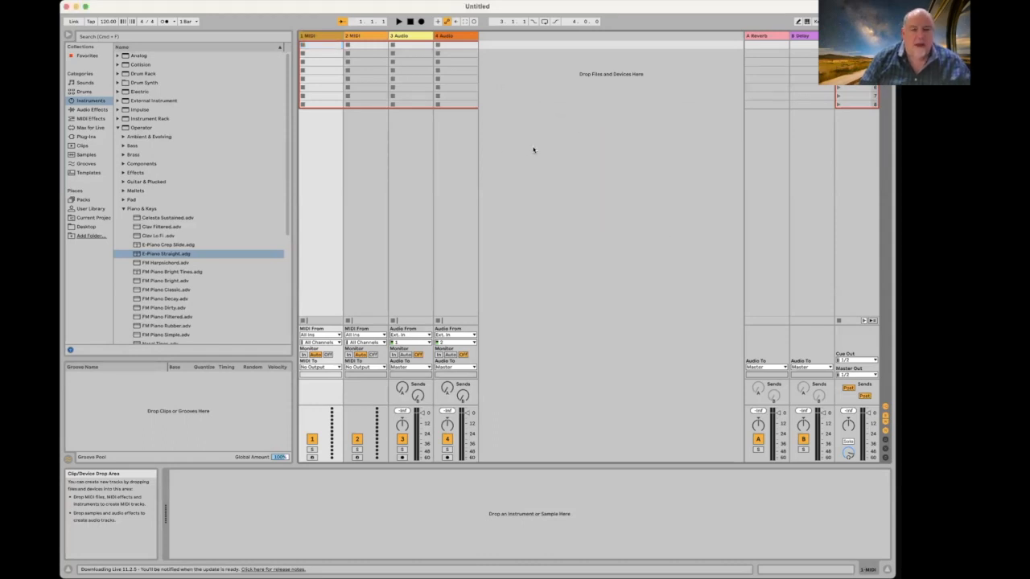
Step: Save the set as 'Proficiency 5' in the Proficiency Project folder
{"action": "key", "text": "super+s"}
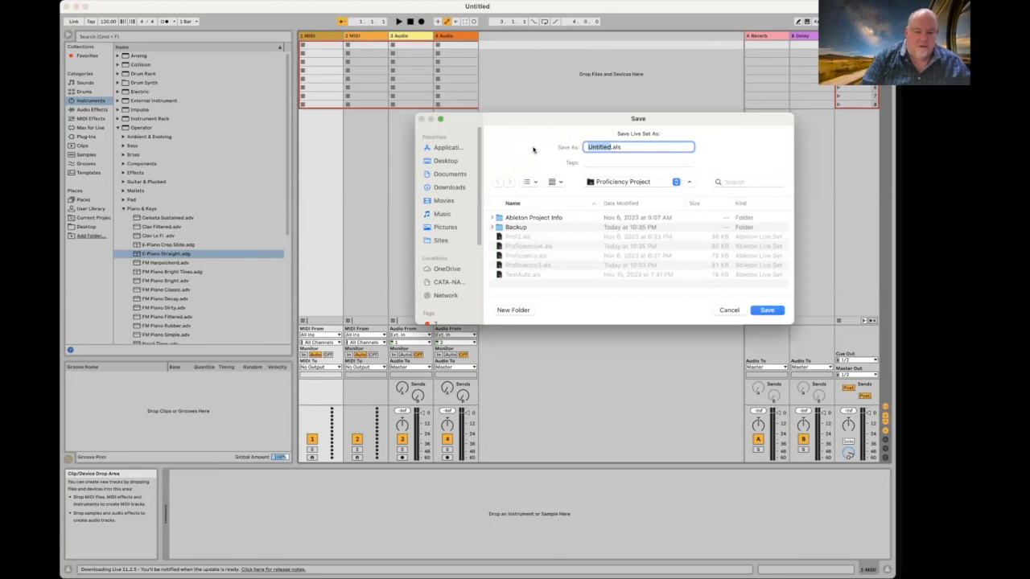
{"action": "type", "text": "Profic"}
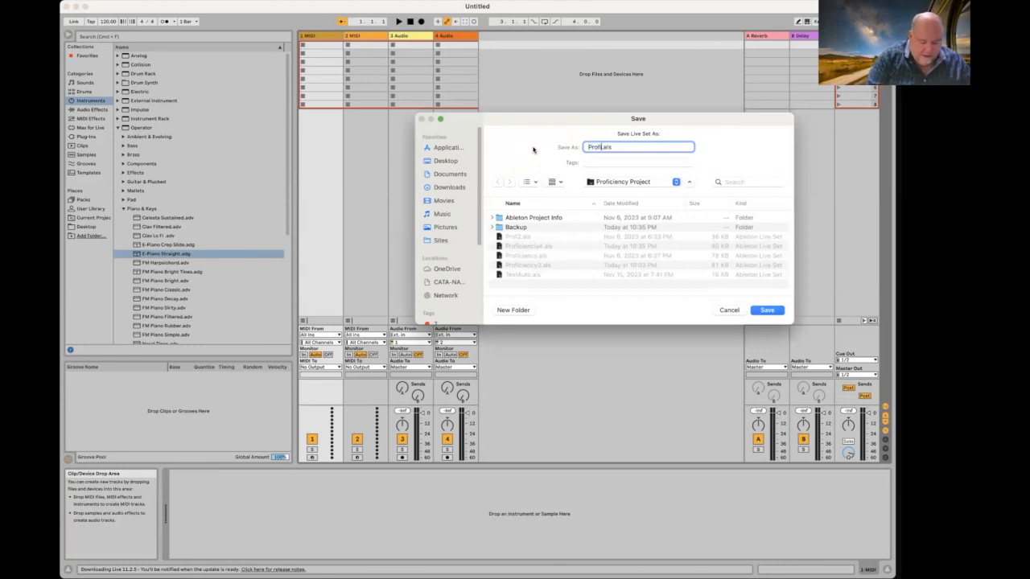
{"action": "type", "text": "iency S"}
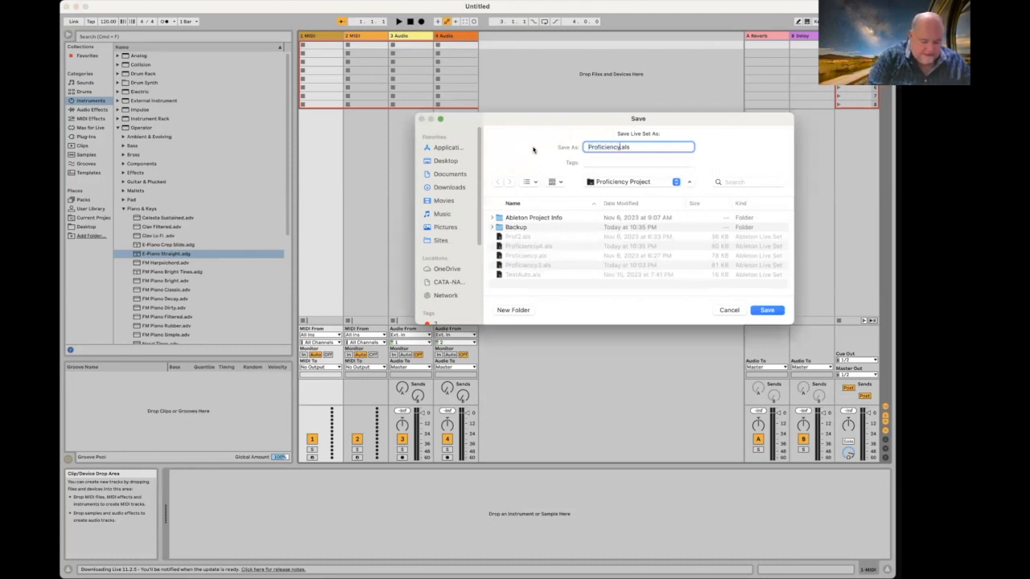
{"action": "key", "text": "Return"}
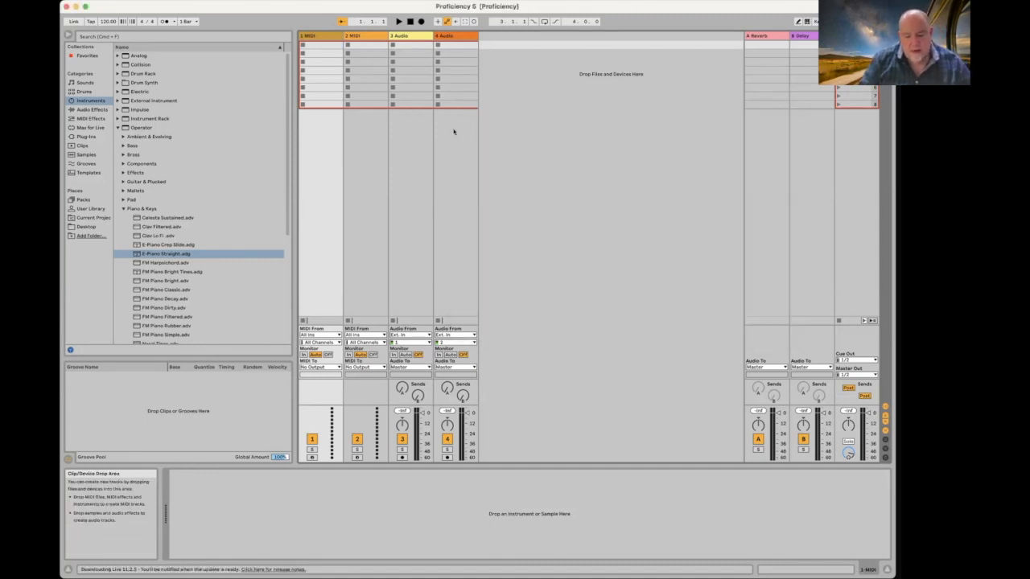
{"action": "key", "text": "Tab"}
{"action": "key", "text": "Tab"}
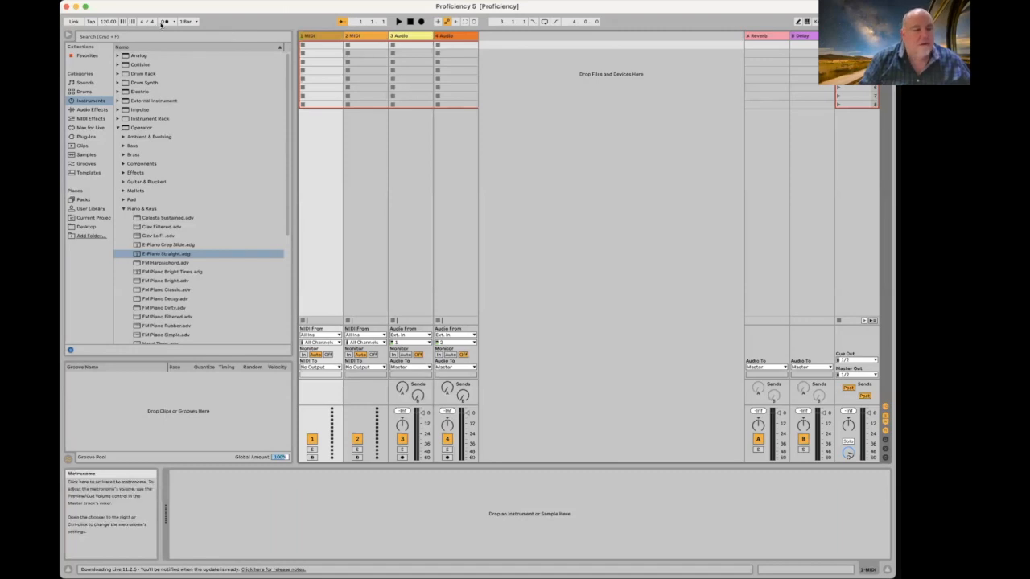
Step: Turn the metronome on with a one-bar count-in and set the tempo to 88 BPM
{"action": "left_click", "coordinate": [165, 22]}
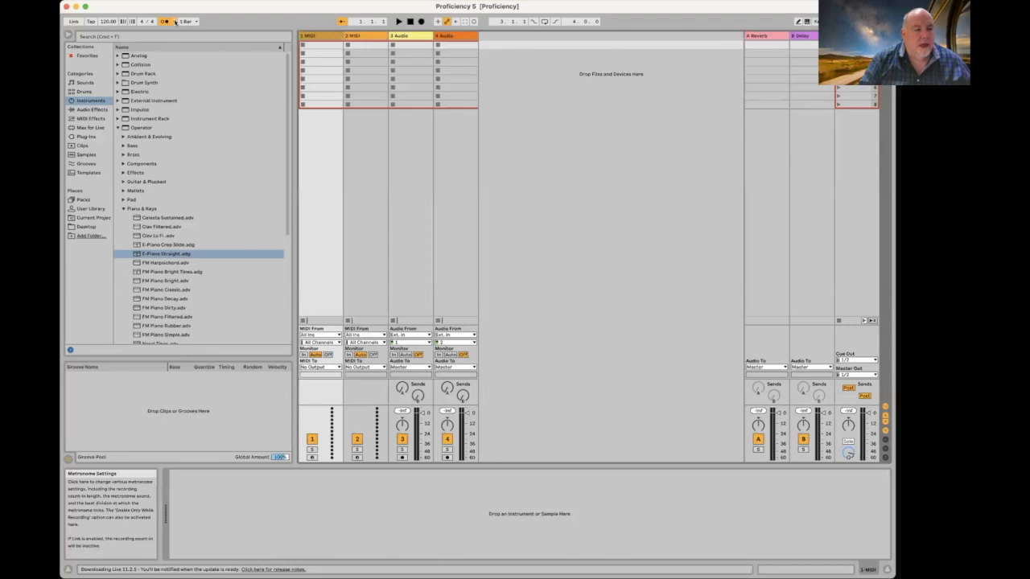
{"action": "left_click", "coordinate": [173, 23]}
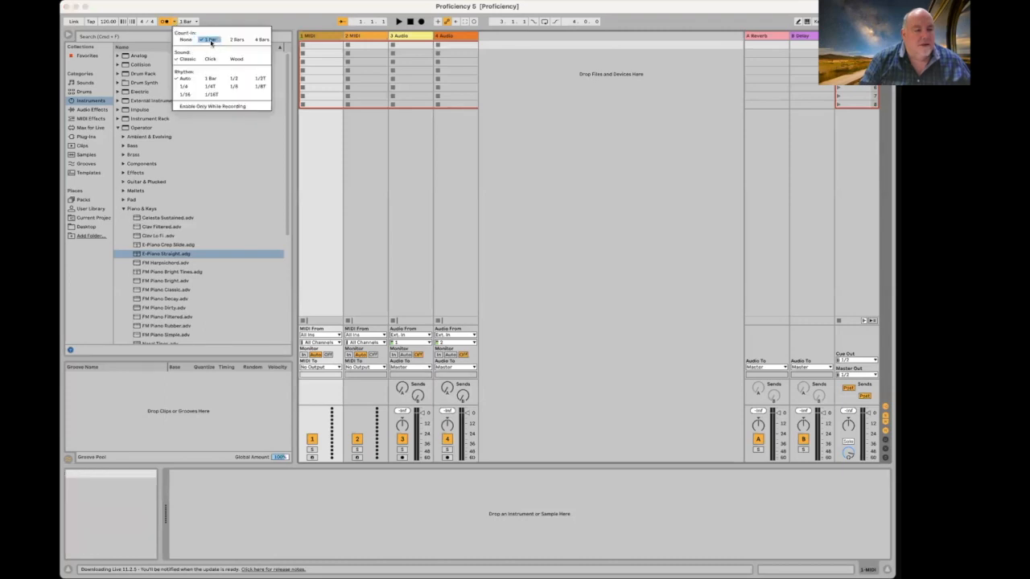
{"action": "left_click", "coordinate": [211, 42]}
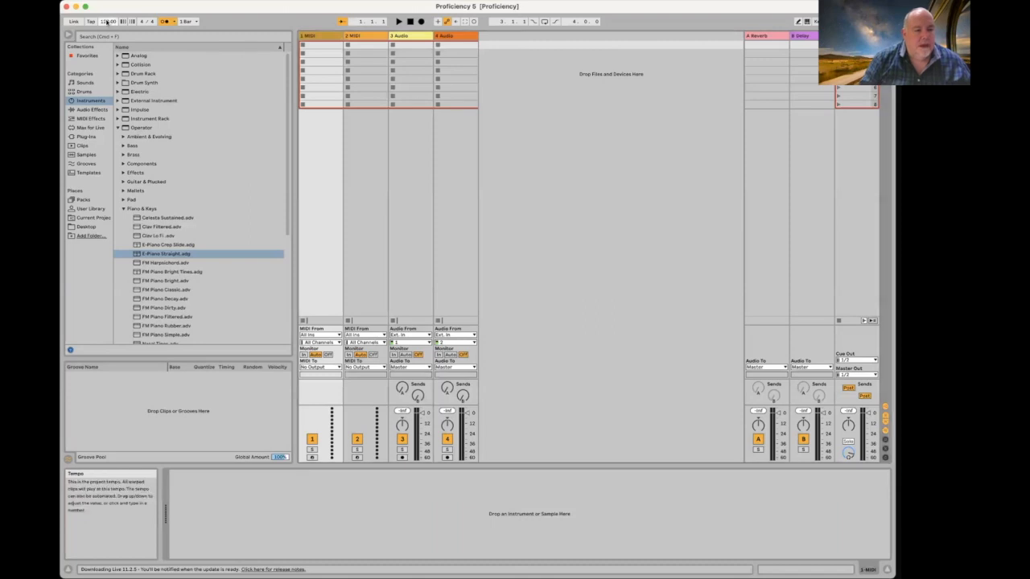
{"action": "type", "text": "8"}
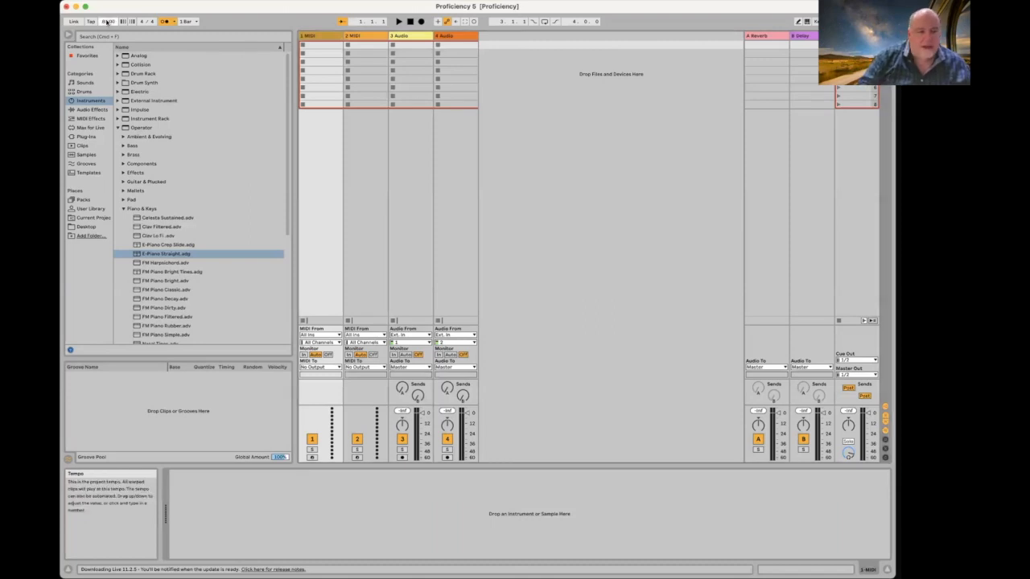
{"action": "type", "text": "8"}
{"action": "key", "text": "Return"}
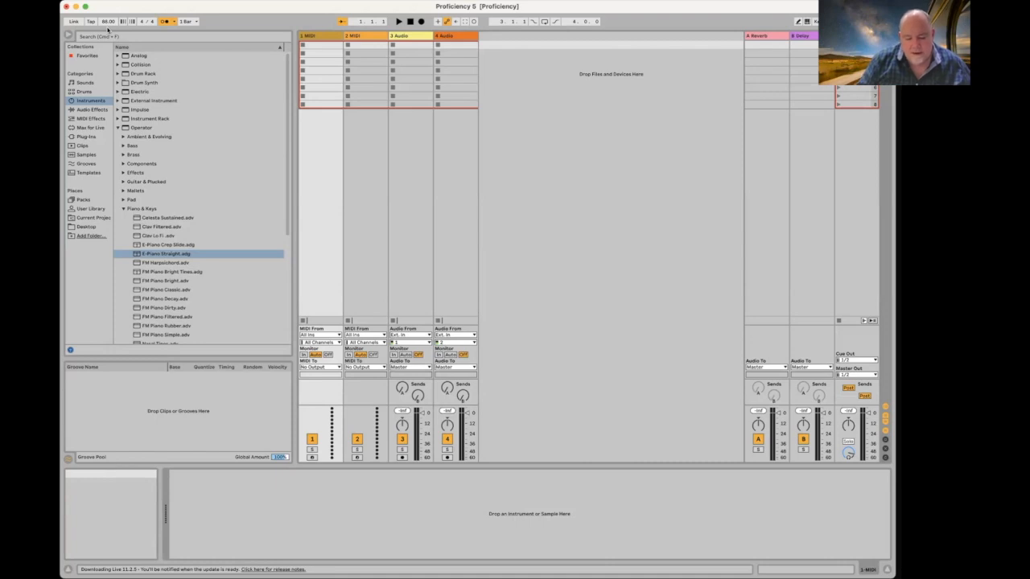
Step: Delete both audio tracks from the set
{"action": "left_click", "coordinate": [437, 37]}
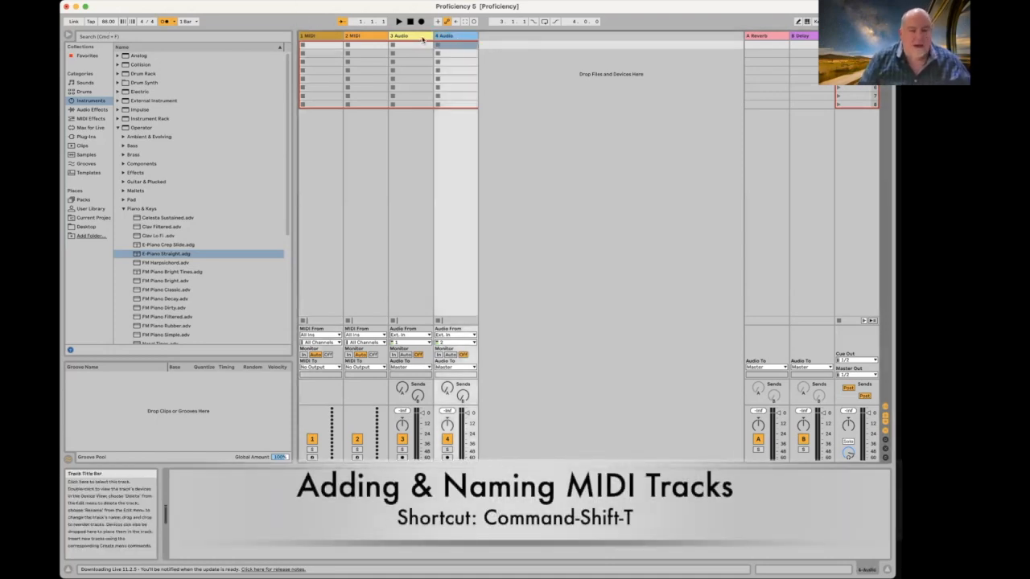
{"action": "left_click", "coordinate": [424, 38], "text": "shift"}
{"action": "key", "text": "BackSpace"}
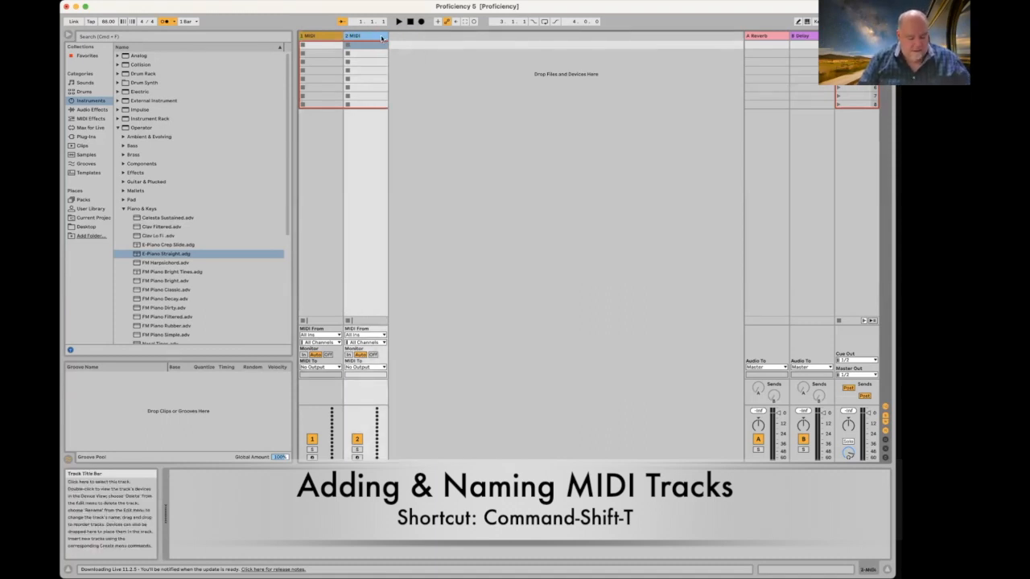
Step: Insert two new MIDI tracks so the set holds four MIDI tracks
{"action": "key", "text": "super+shift+t"}
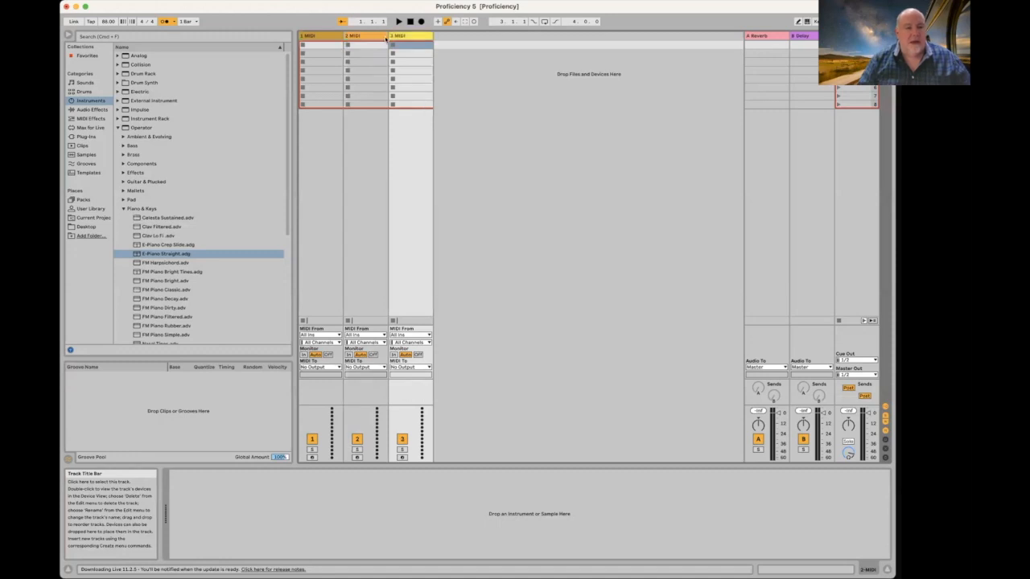
{"action": "left_click", "coordinate": [97, 1]}
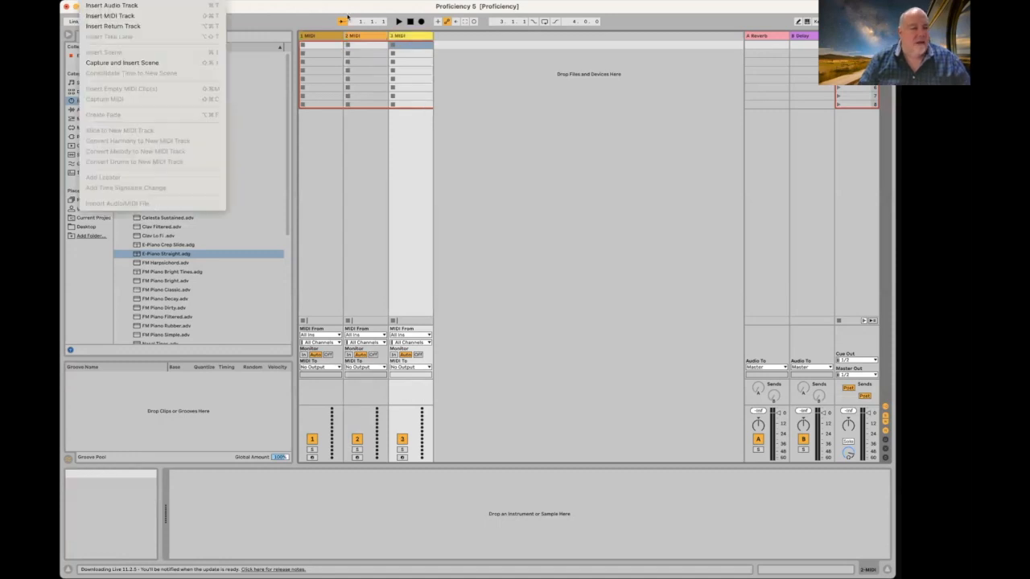
{"action": "left_click", "coordinate": [117, 17]}
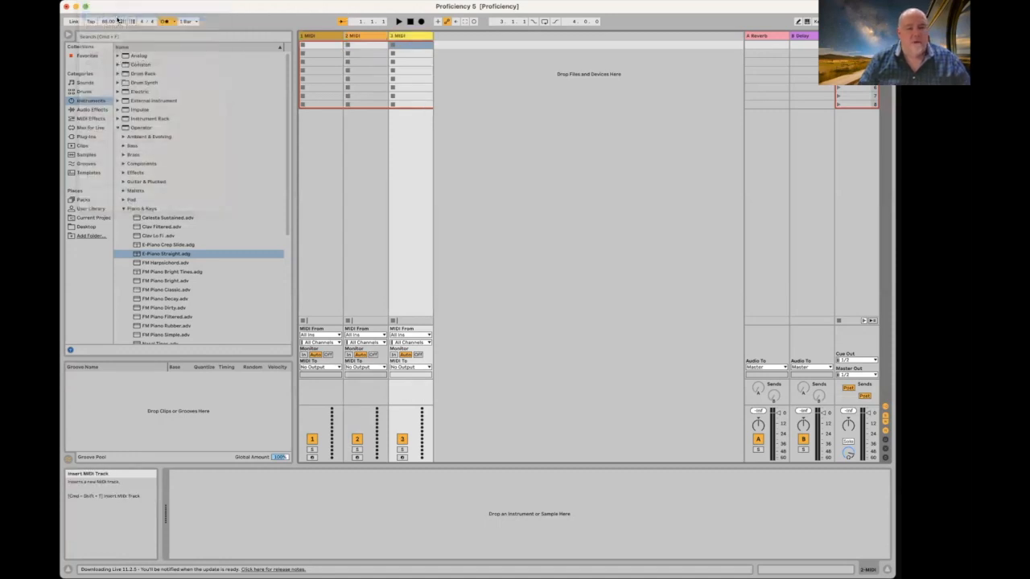
{"action": "right_click", "coordinate": [494, 39]}
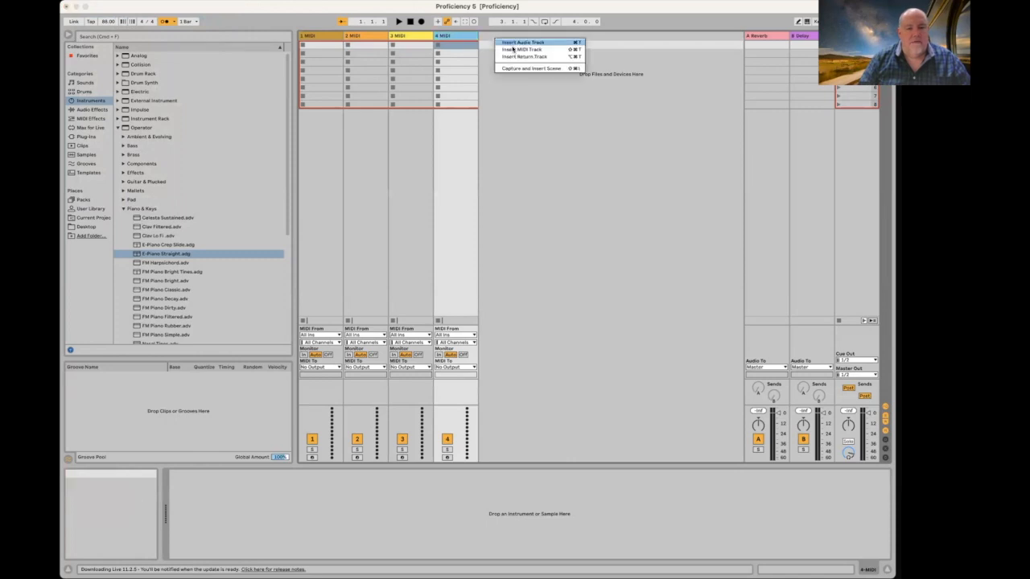
{"action": "left_click", "coordinate": [663, 46]}
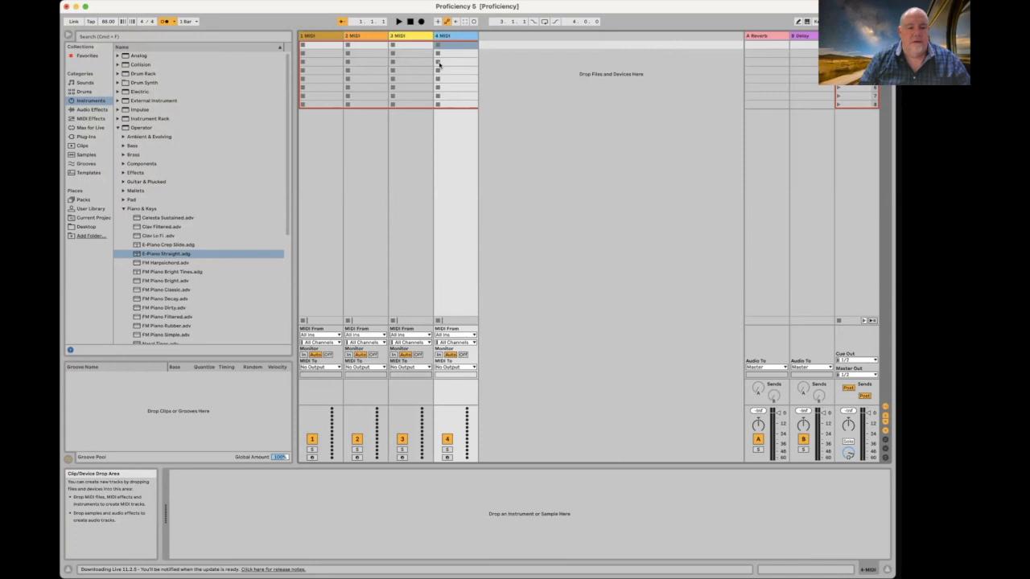
{"action": "left_click", "coordinate": [328, 37]}
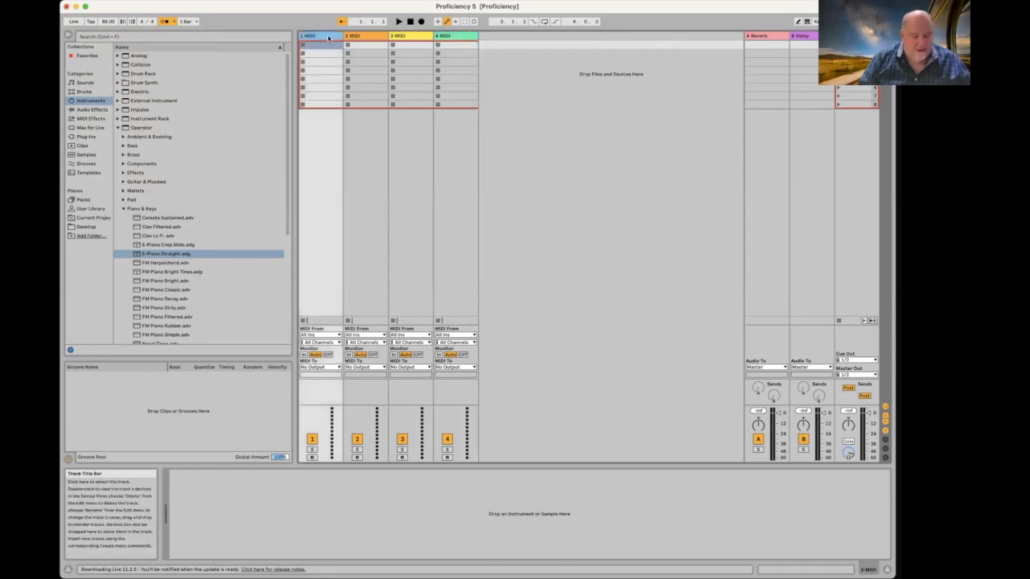
Step: Rename tracks 1 and 2 to 'Drums' and 'Bass'
{"action": "key", "text": "super+r"}
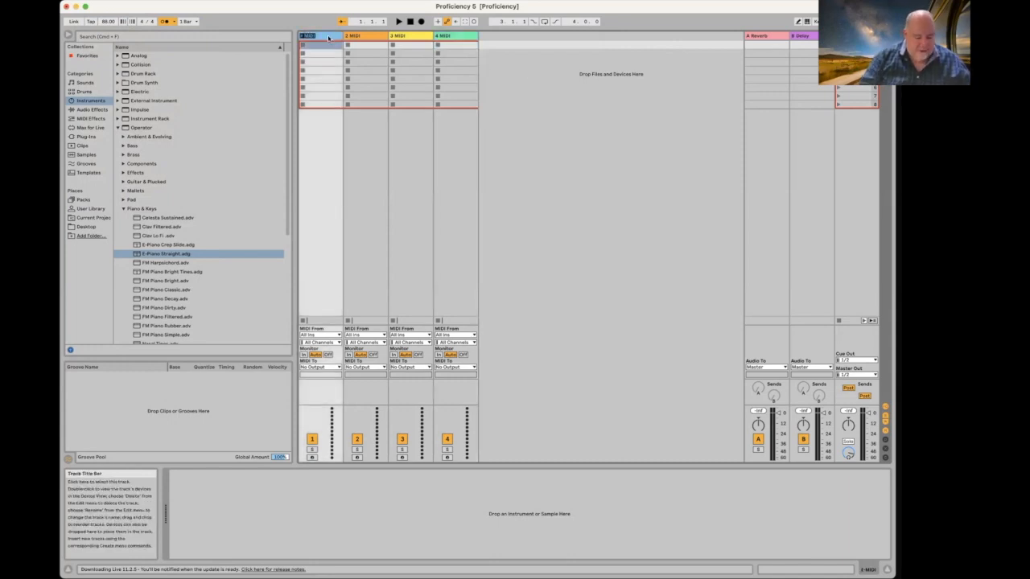
{"action": "type", "text": "B Drums"}
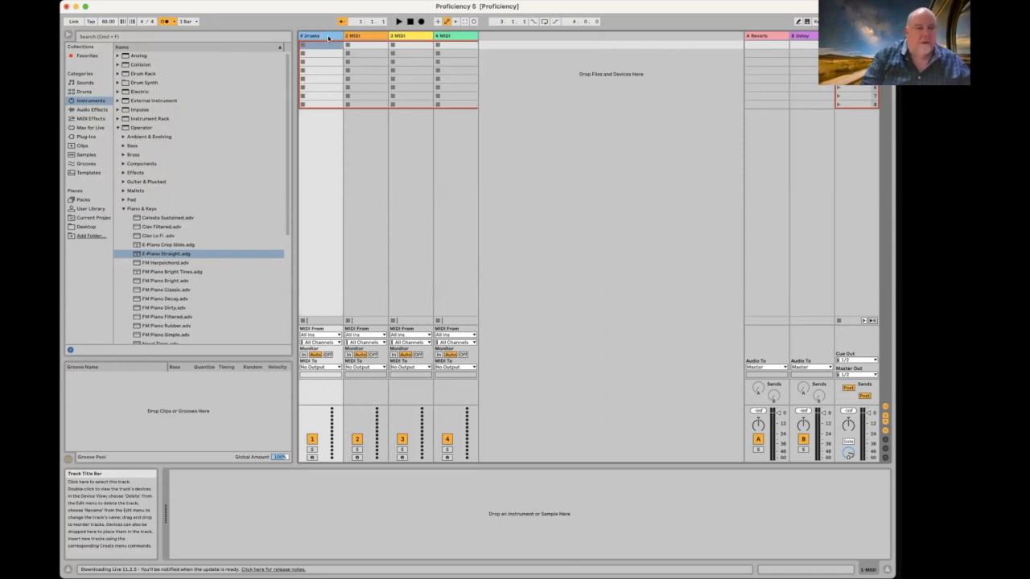
{"action": "left_click", "coordinate": [374, 35]}
{"action": "key", "text": "super+r"}
{"action": "type", "text": "#"}
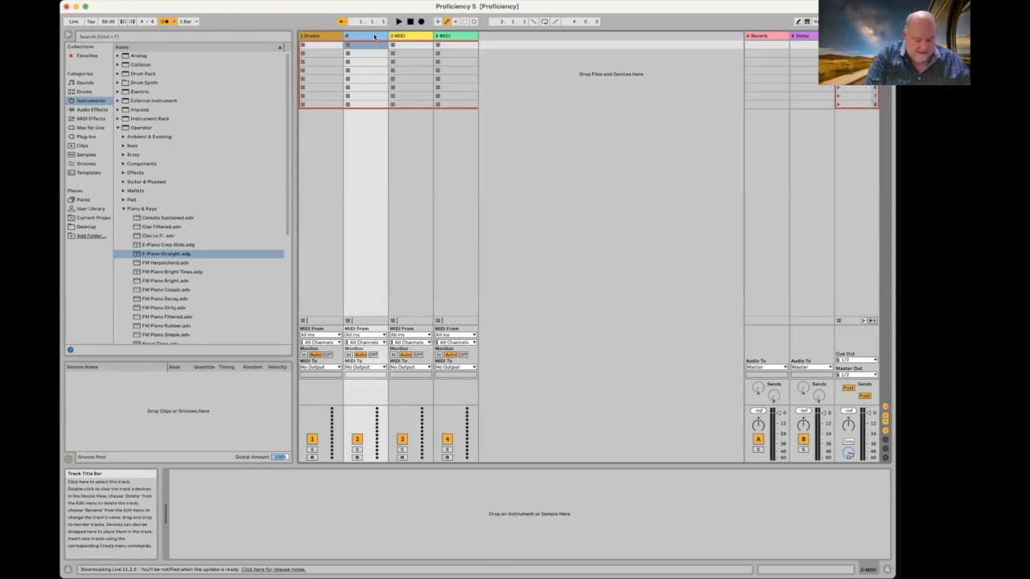
{"action": "type", "text": " Bass"}
{"action": "key", "text": "Return"}
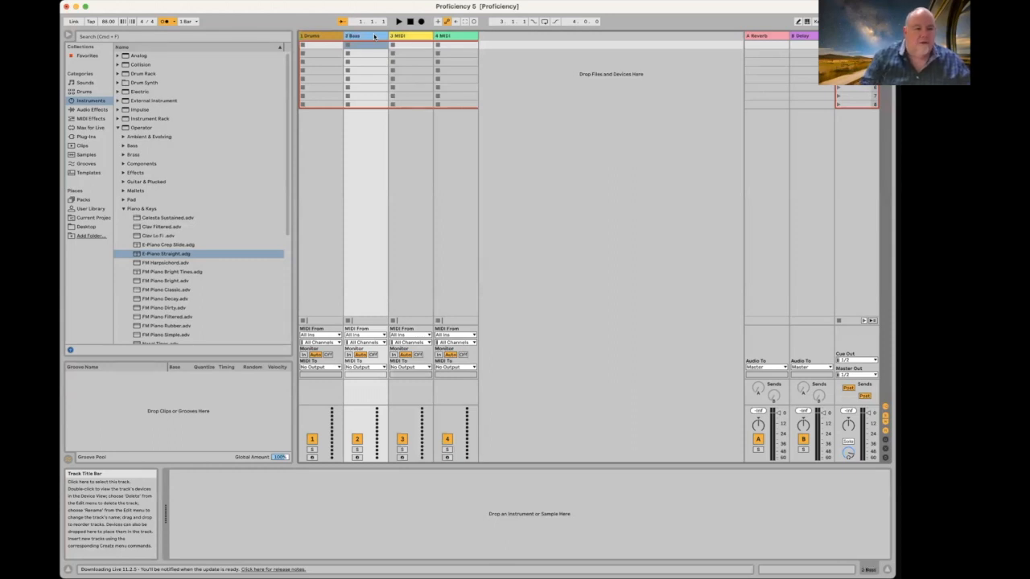
Step: Rename tracks 3 and 4 to 'Pad' and 'Melody'
{"action": "left_click", "coordinate": [404, 36]}
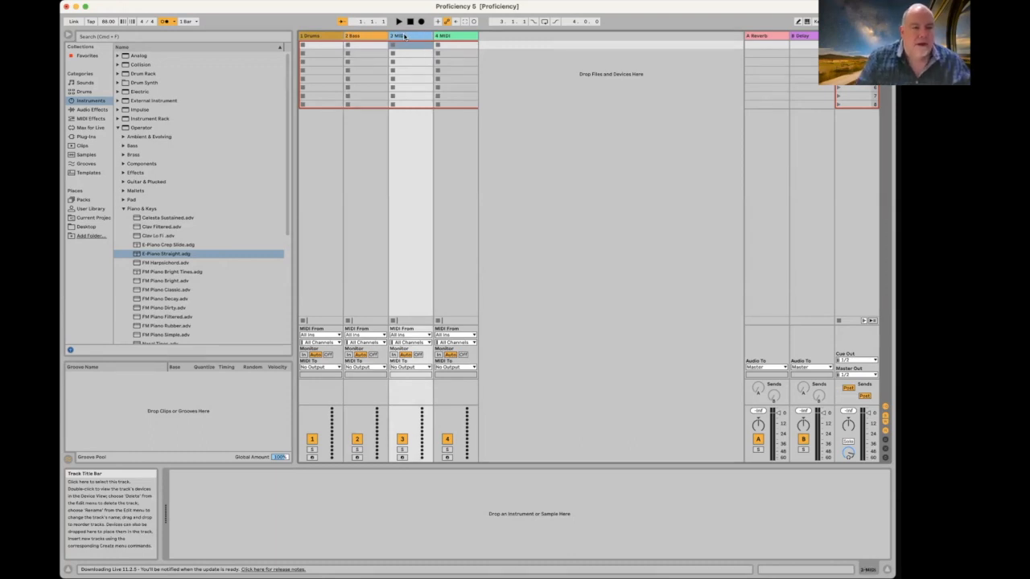
{"action": "key", "text": "super+r"}
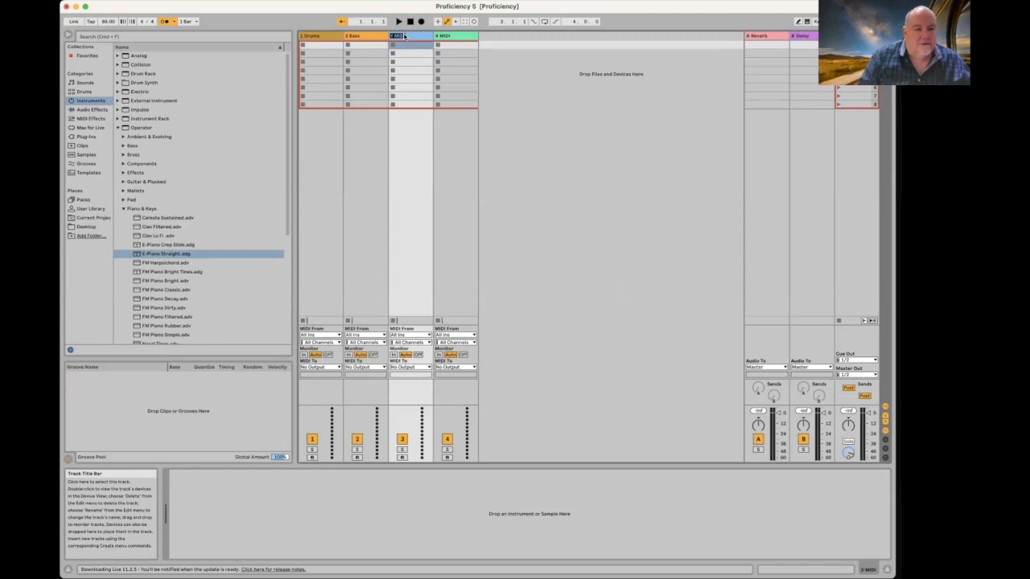
{"action": "type", "text": "#"}
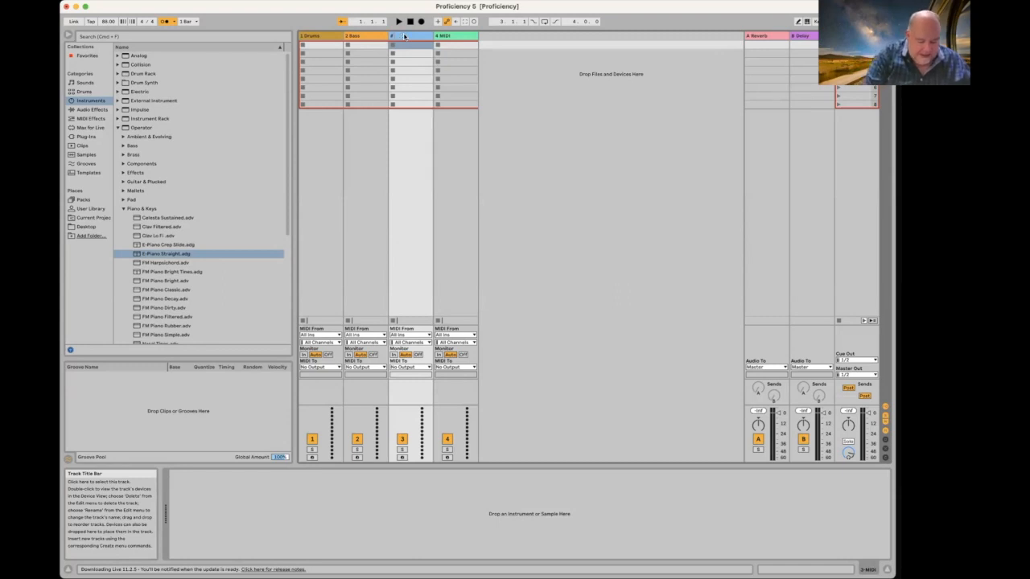
{"action": "type", "text": " Pad"}
{"action": "key", "text": "Return"}
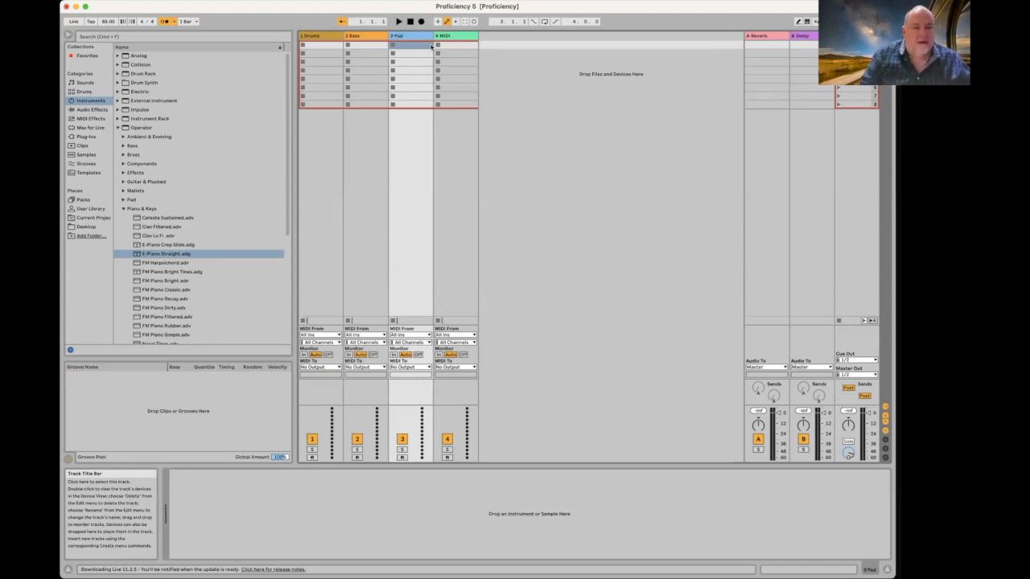
{"action": "left_click", "coordinate": [445, 37]}
{"action": "key", "text": "super+r"}
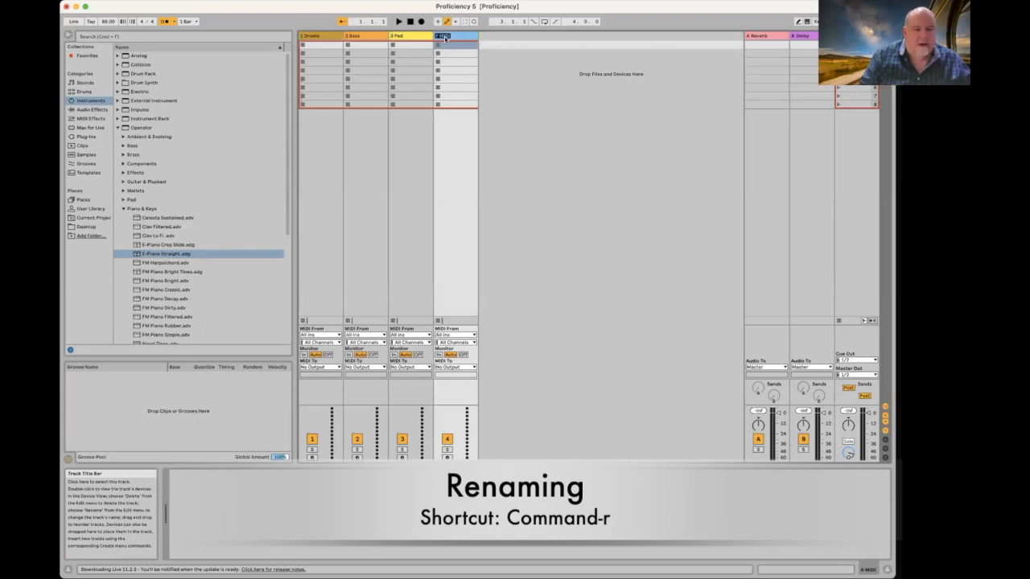
{"action": "type", "text": "# Melody"}
{"action": "key", "text": "Return"}
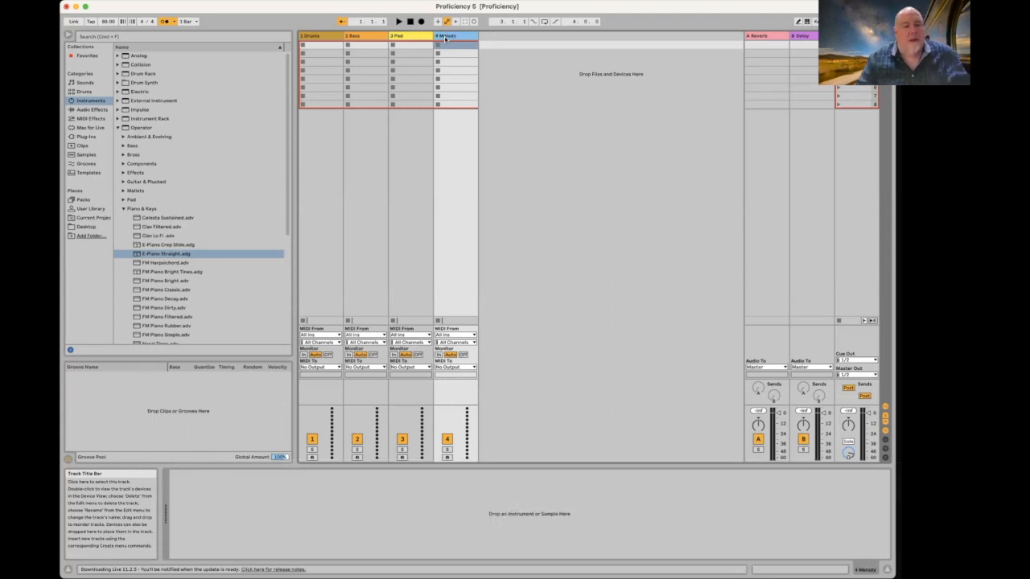
{"action": "left_click", "coordinate": [319, 35]}
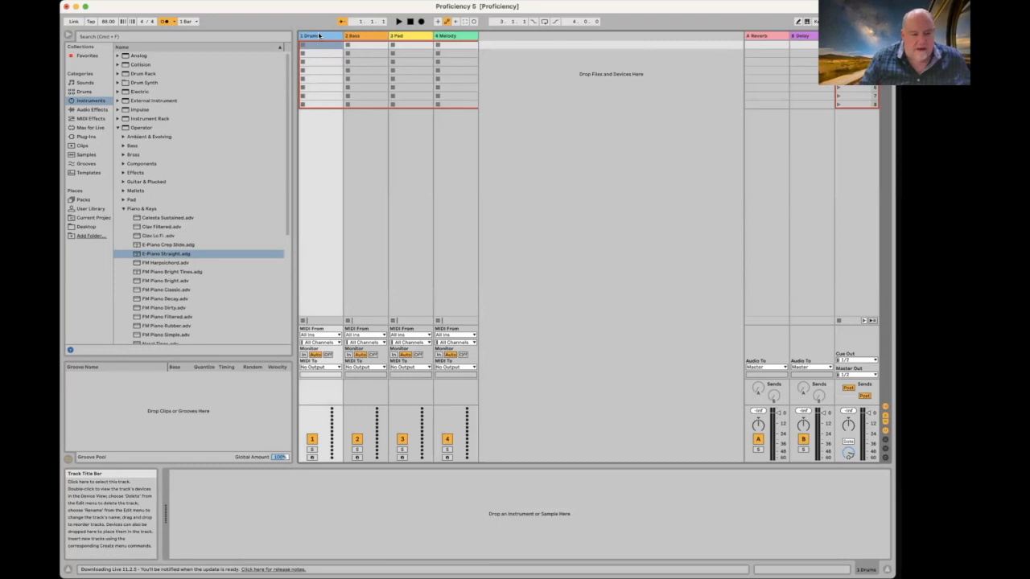
{"action": "left_click", "coordinate": [121, 209]}
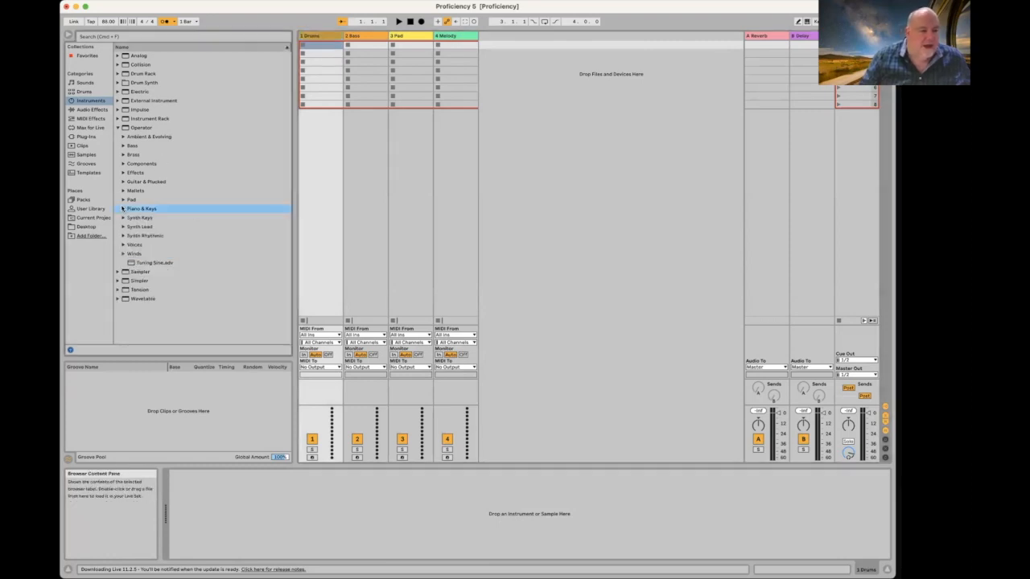
Step: Drag an empty Drum Rack from the browser's Drums category onto the Drums track
{"action": "left_click", "coordinate": [119, 128]}
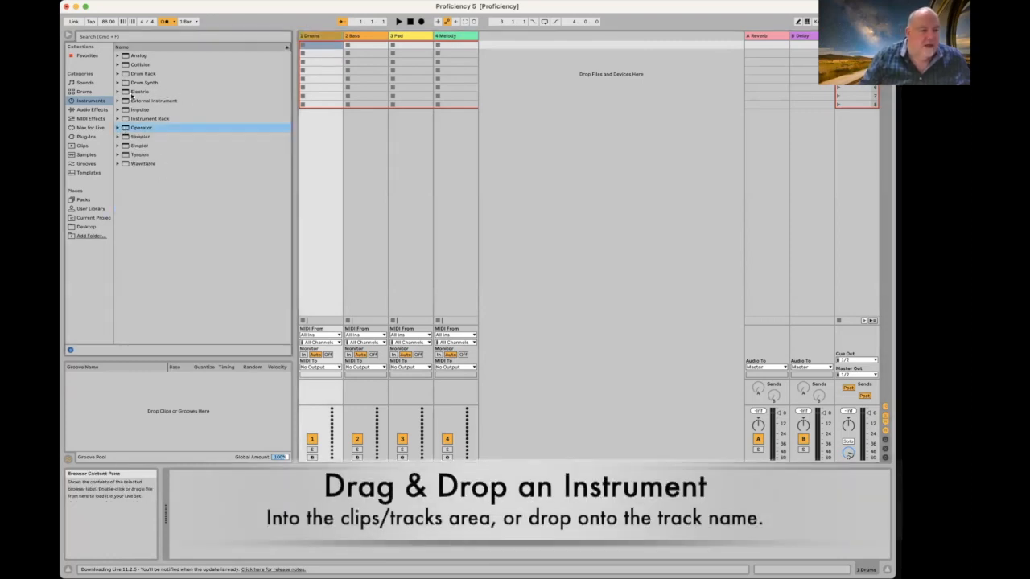
{"action": "left_click", "coordinate": [124, 74]}
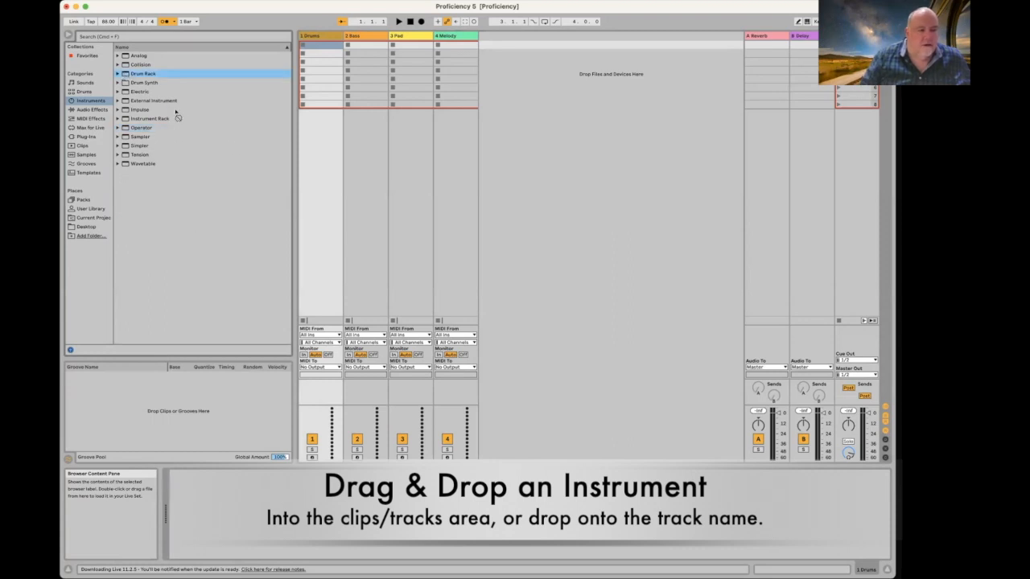
{"action": "left_click", "coordinate": [84, 91]}
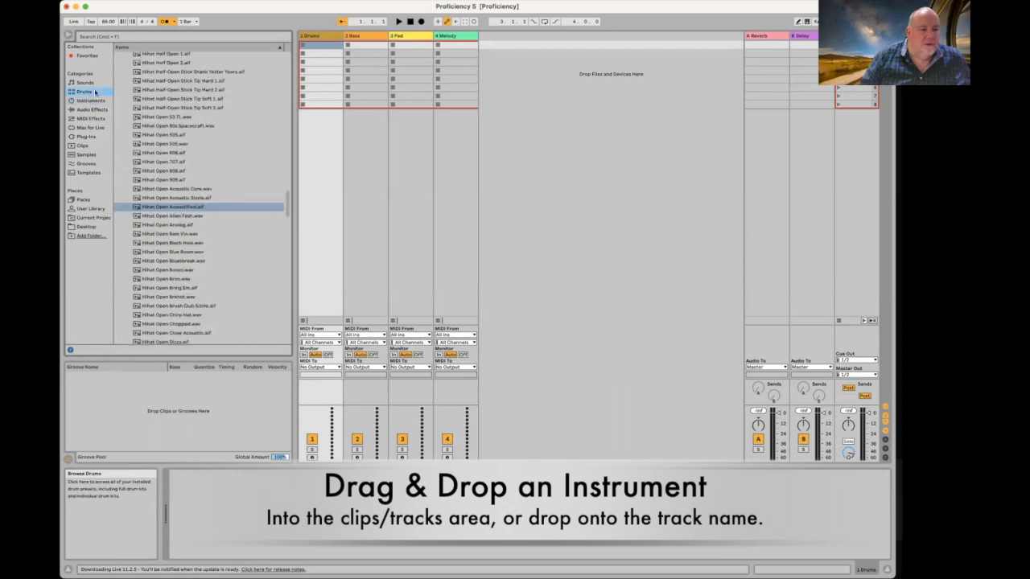
{"action": "scroll", "coordinate": [180, 81], "scroll_direction": "down", "scroll_amount": 10}
{"action": "scroll", "coordinate": [180, 81], "scroll_direction": "up", "scroll_amount": 10}
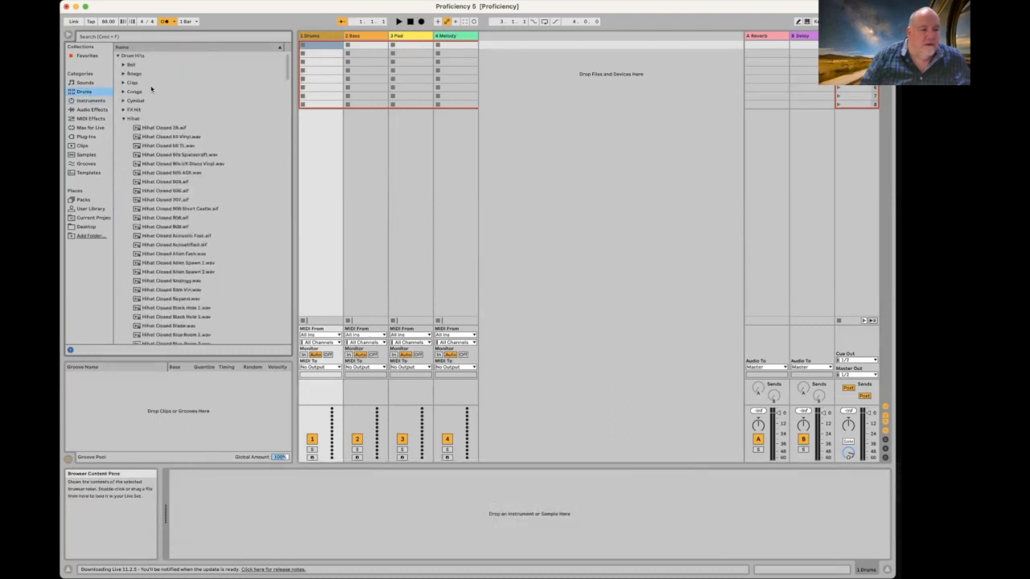
{"action": "left_click", "coordinate": [122, 118]}
{"action": "left_click", "coordinate": [122, 57]}
{"action": "left_click", "coordinate": [121, 56]}
{"action": "left_click", "coordinate": [122, 56]}
{"action": "left_click", "coordinate": [145, 65]}
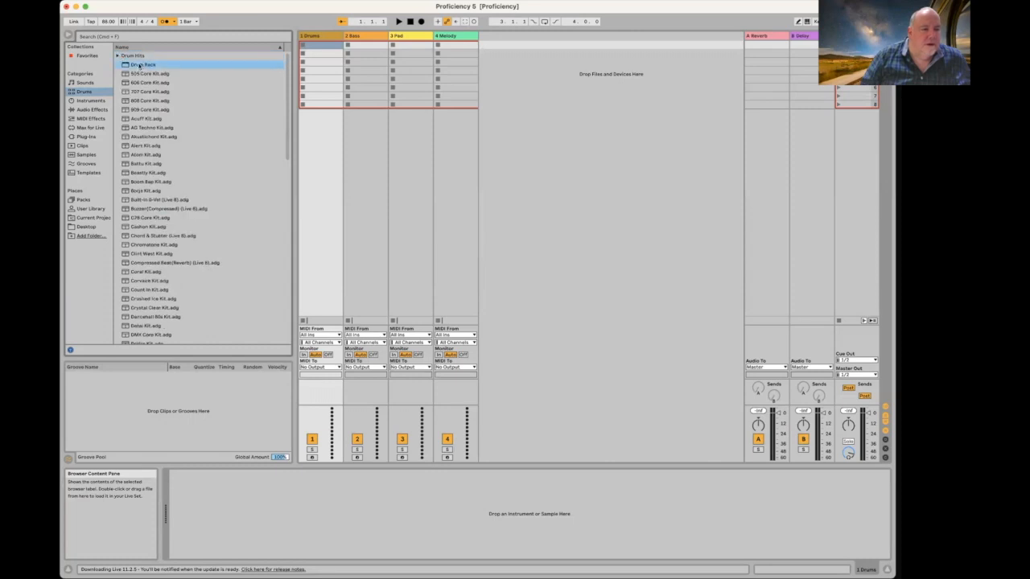
{"action": "mouse_move", "coordinate": [125, 66]}
{"action": "left_mouse_down"}
{"action": "mouse_move", "coordinate": [359, 490]}
{"action": "mouse_move", "coordinate": [361, 516]}
{"action": "left_mouse_up"}
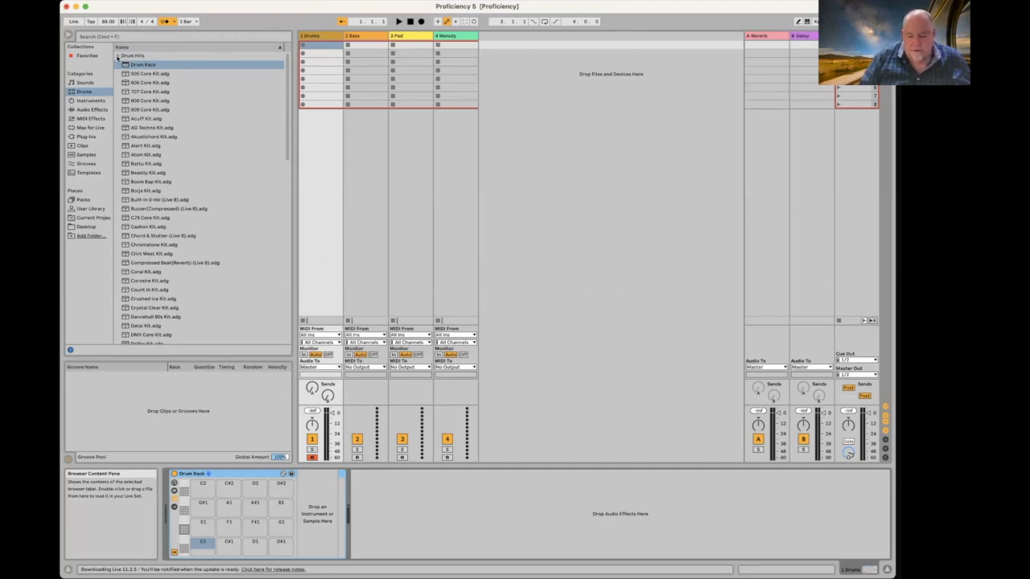
Step: Load Kick 70s 2 onto pad C1 and Snare 70s MPC 1 onto pad D1
{"action": "left_click", "coordinate": [117, 55]}
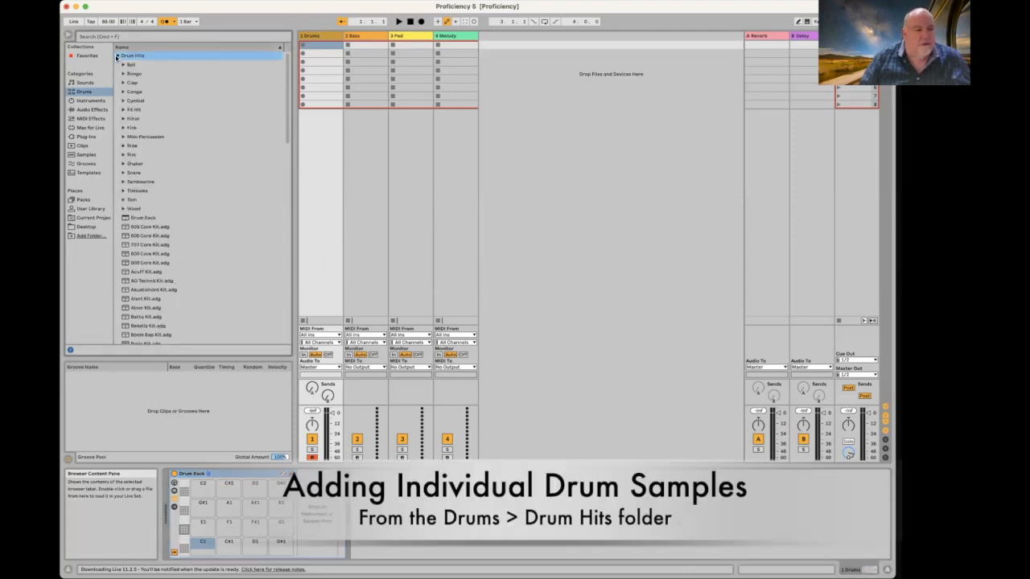
{"action": "left_click", "coordinate": [123, 128]}
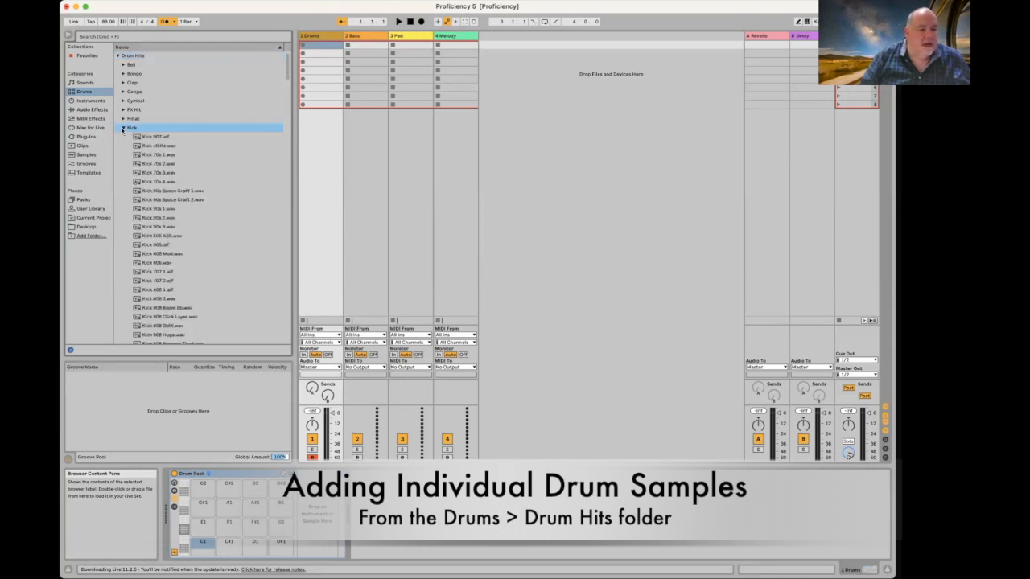
{"action": "left_click_drag", "start_coordinate": [137, 164], "coordinate": [202, 547]}
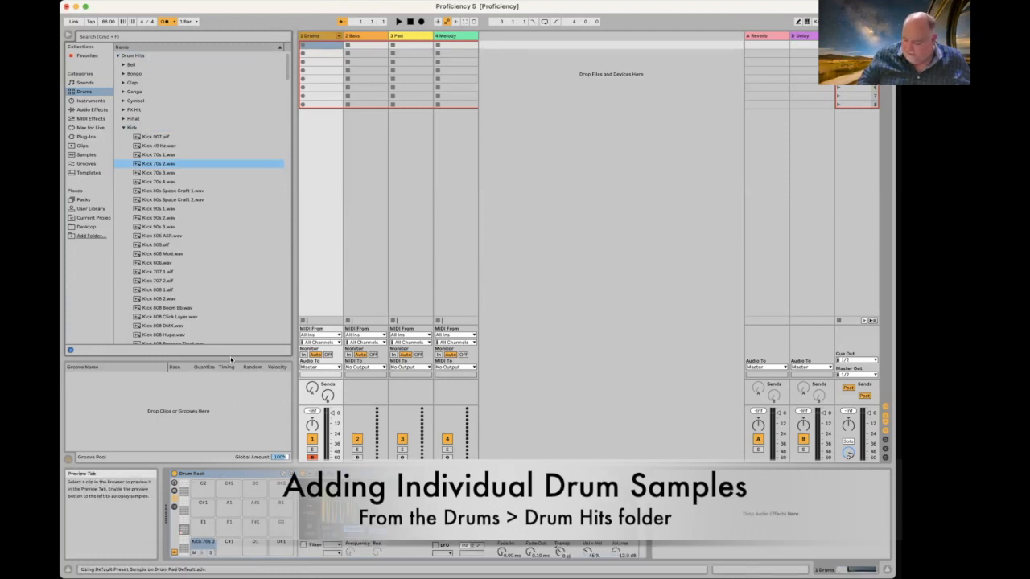
{"action": "left_click", "coordinate": [123, 128]}
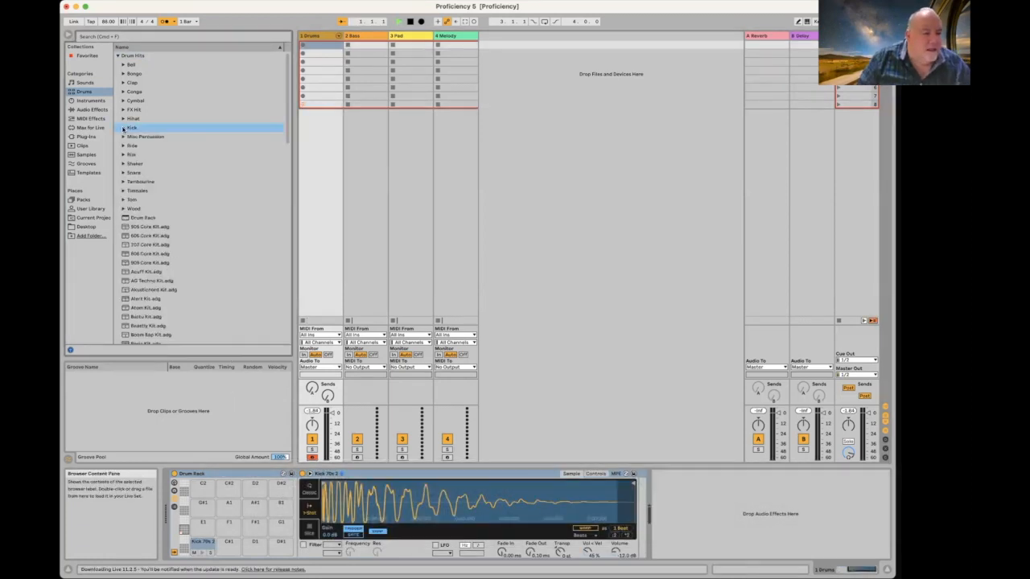
{"action": "left_click", "coordinate": [123, 173]}
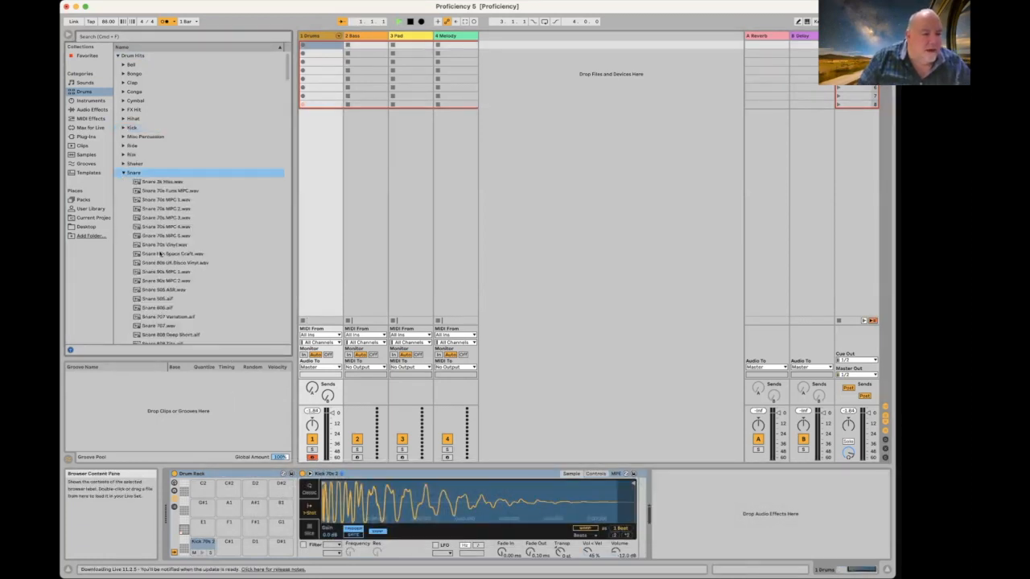
{"action": "left_click", "coordinate": [170, 199]}
{"action": "left_click", "coordinate": [171, 209]}
{"action": "left_click", "coordinate": [172, 217]}
{"action": "left_click", "coordinate": [170, 201]}
{"action": "left_click", "coordinate": [173, 218]}
{"action": "left_click", "coordinate": [167, 201]}
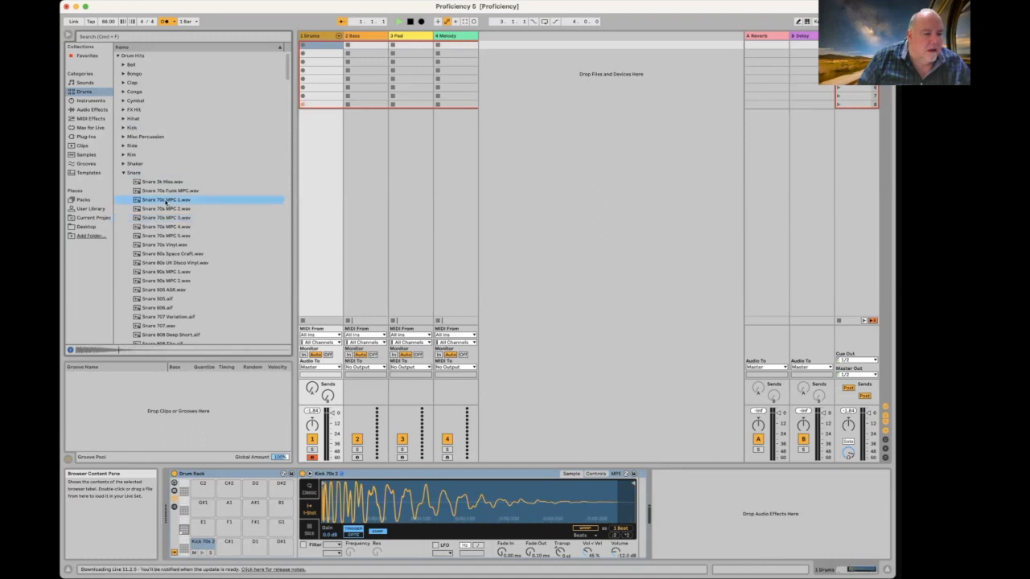
{"action": "left_click_drag", "start_coordinate": [163, 202], "coordinate": [256, 547]}
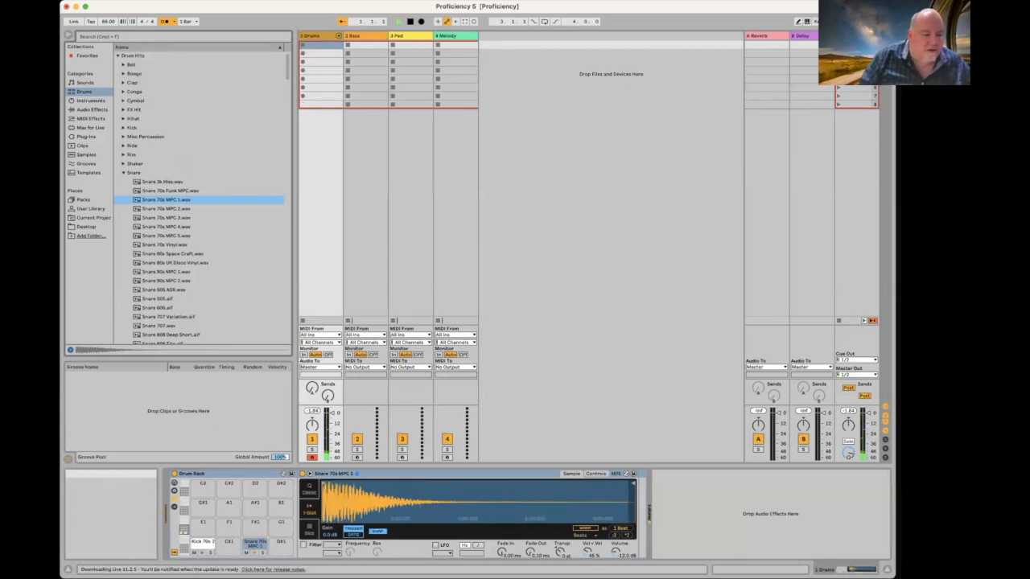
Step: Load Hihat Closed Acoustic Fast onto pad F#1 and Hihat Open Acoustified onto pad A#1
{"action": "left_click", "coordinate": [124, 173]}
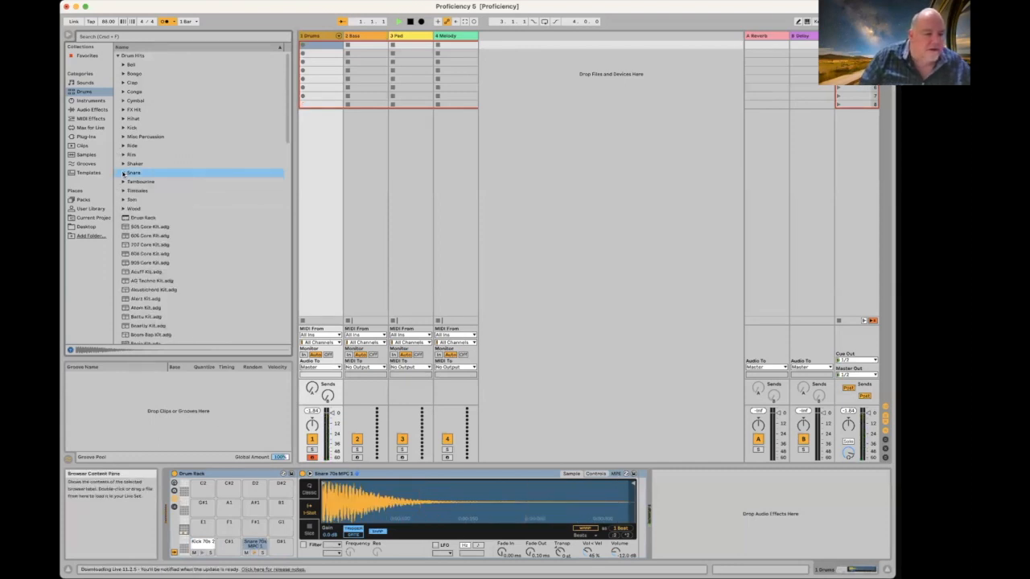
{"action": "left_click", "coordinate": [124, 119]}
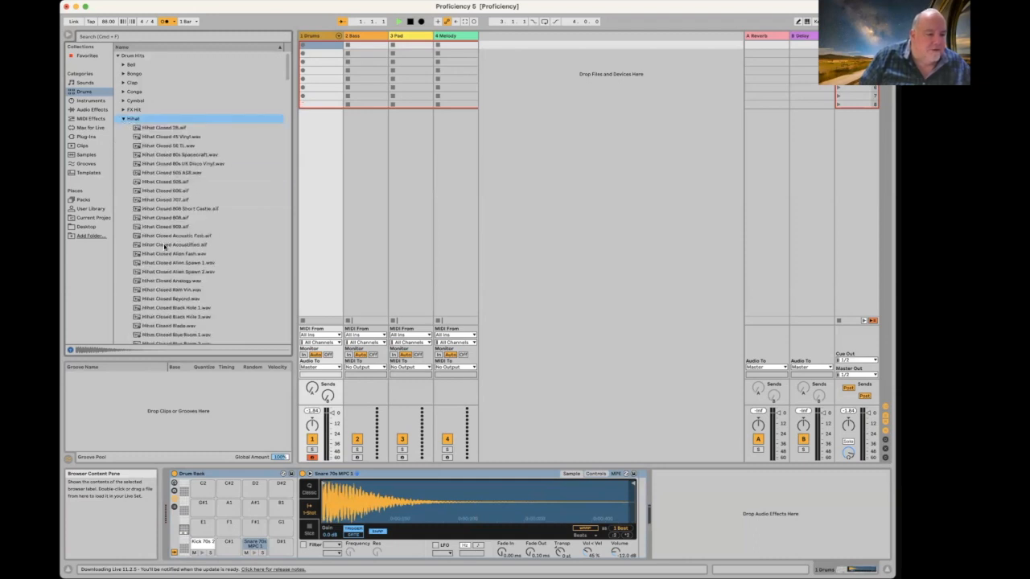
{"action": "left_click", "coordinate": [168, 245]}
{"action": "left_click", "coordinate": [171, 237]}
{"action": "left_click_drag", "start_coordinate": [172, 238], "coordinate": [255, 524]}
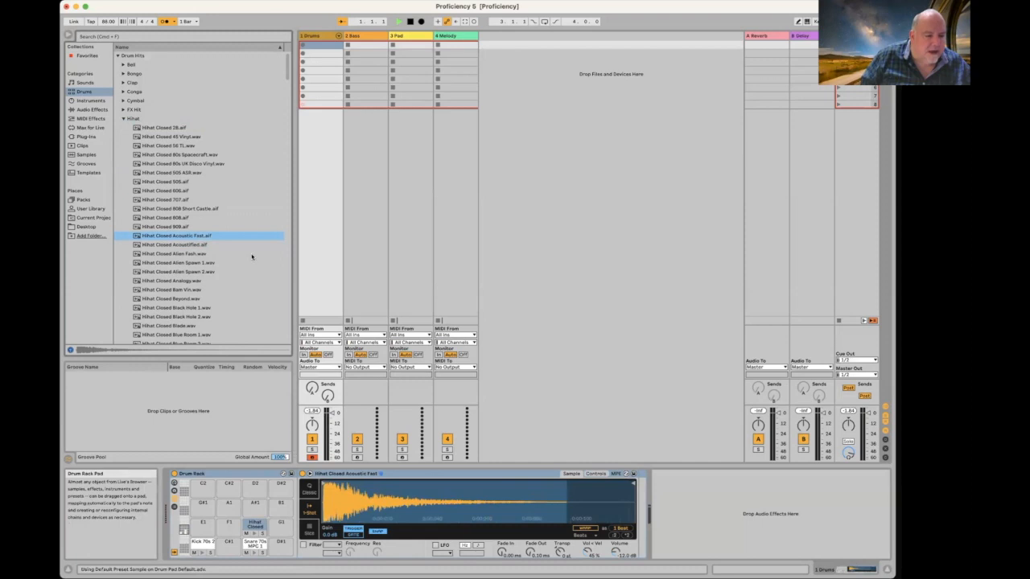
{"action": "scroll", "coordinate": [214, 238], "scroll_direction": "down", "scroll_amount": 15}
{"action": "scroll", "coordinate": [214, 238], "scroll_direction": "down", "scroll_amount": 15}
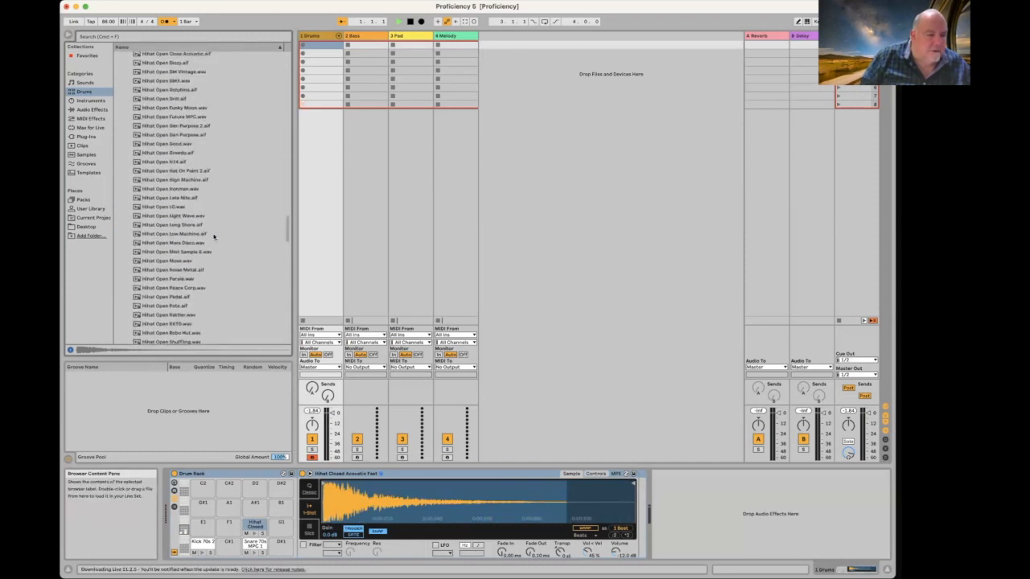
{"action": "scroll", "coordinate": [214, 238], "scroll_direction": "up", "scroll_amount": 3}
{"action": "scroll", "coordinate": [202, 148], "scroll_direction": "up", "scroll_amount": 7}
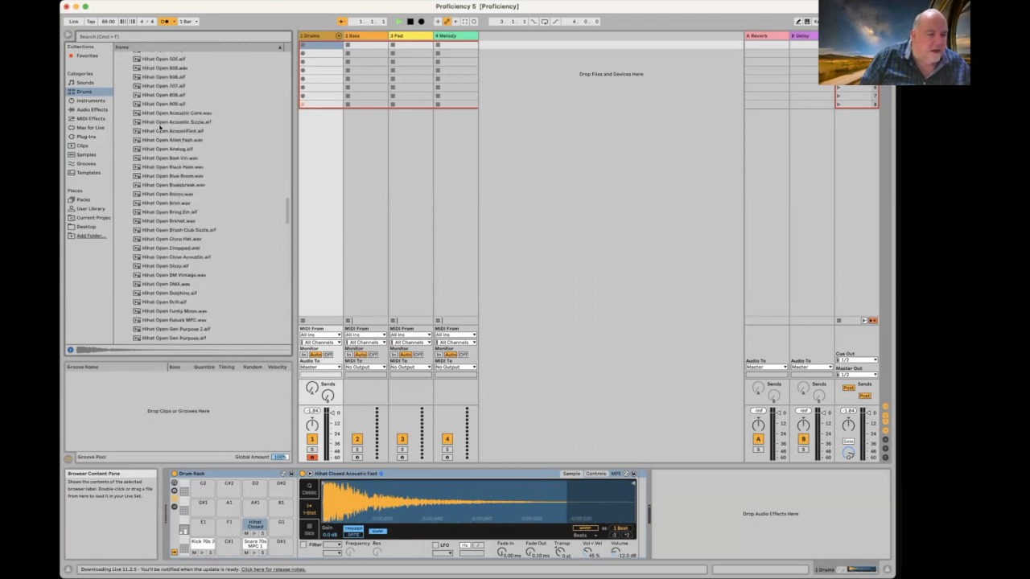
{"action": "left_click", "coordinate": [165, 131]}
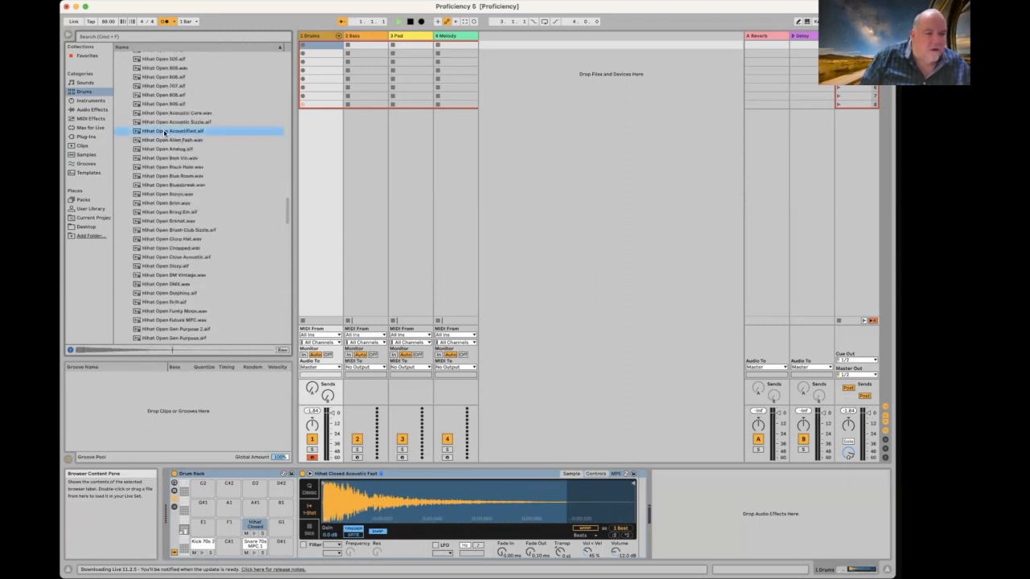
{"action": "left_click_drag", "start_coordinate": [164, 133], "coordinate": [254, 504]}
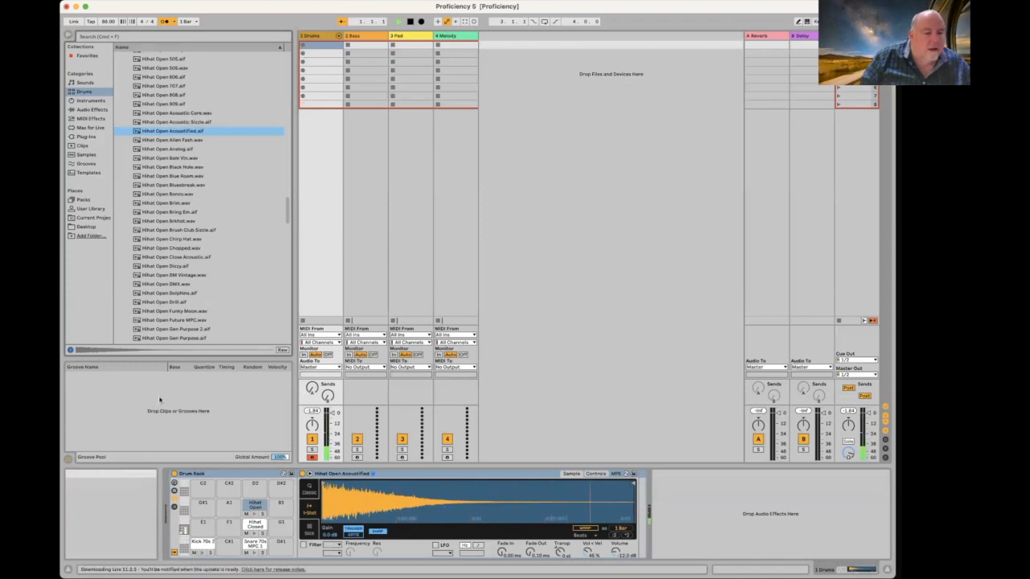
Step: Load Crash Acoustified High from the Cymbal folder onto pad C#2
{"action": "scroll", "coordinate": [165, 85], "scroll_direction": "up", "scroll_amount": 20}
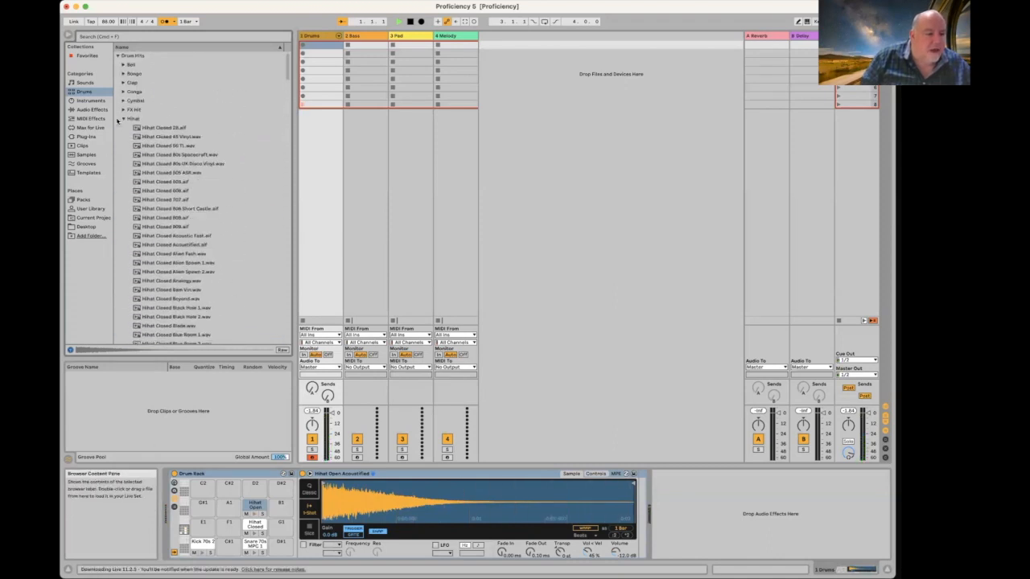
{"action": "left_click", "coordinate": [125, 119]}
{"action": "left_click", "coordinate": [124, 101]}
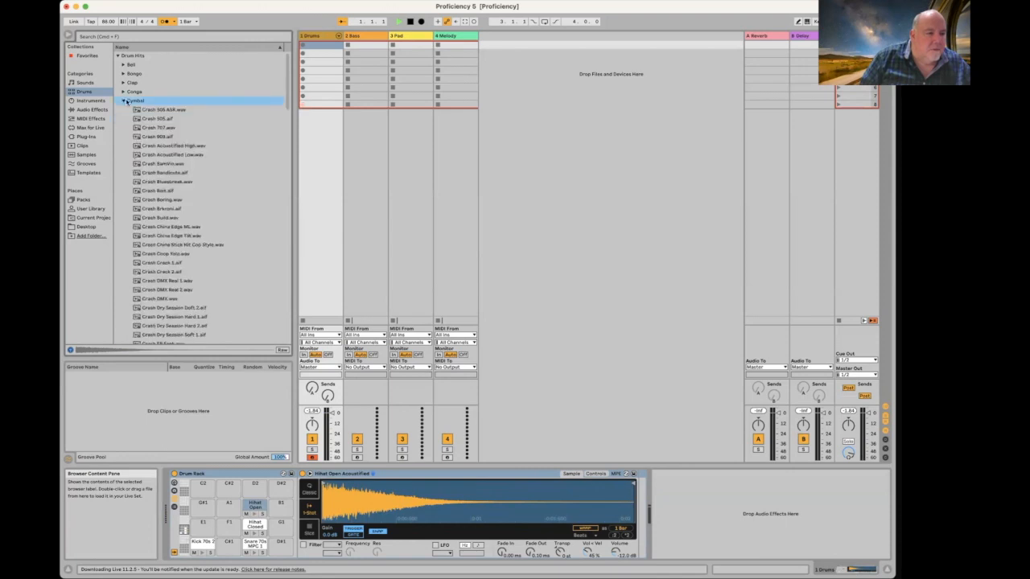
{"action": "left_click", "coordinate": [162, 146]}
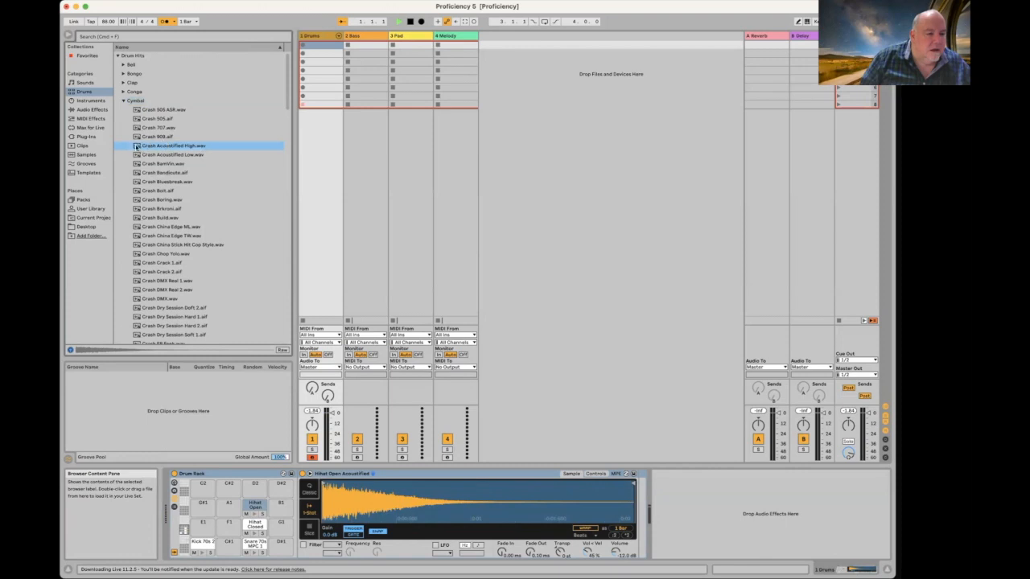
{"action": "left_click_drag", "start_coordinate": [153, 146], "coordinate": [231, 486]}
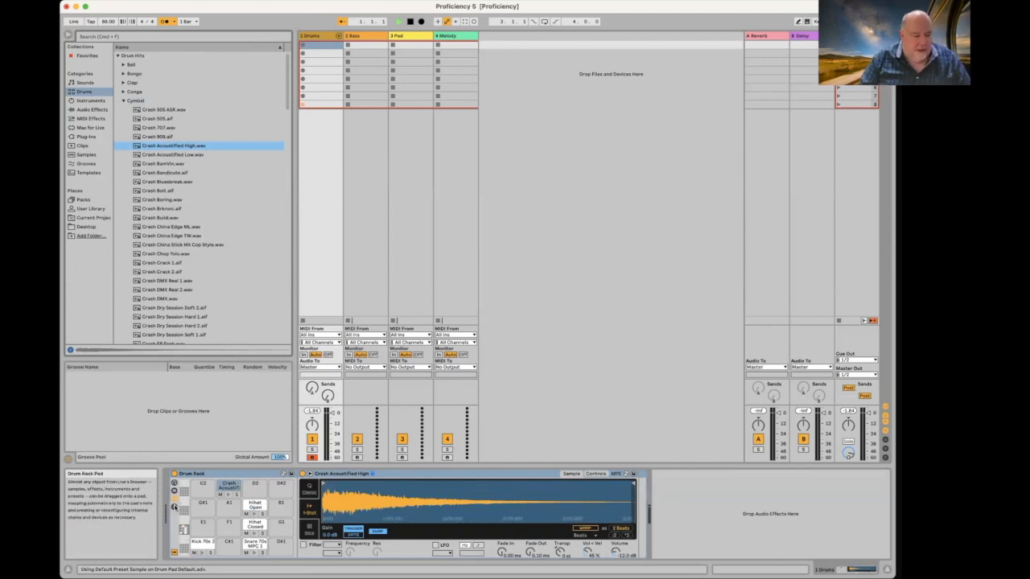
{"action": "left_click", "coordinate": [174, 508]}
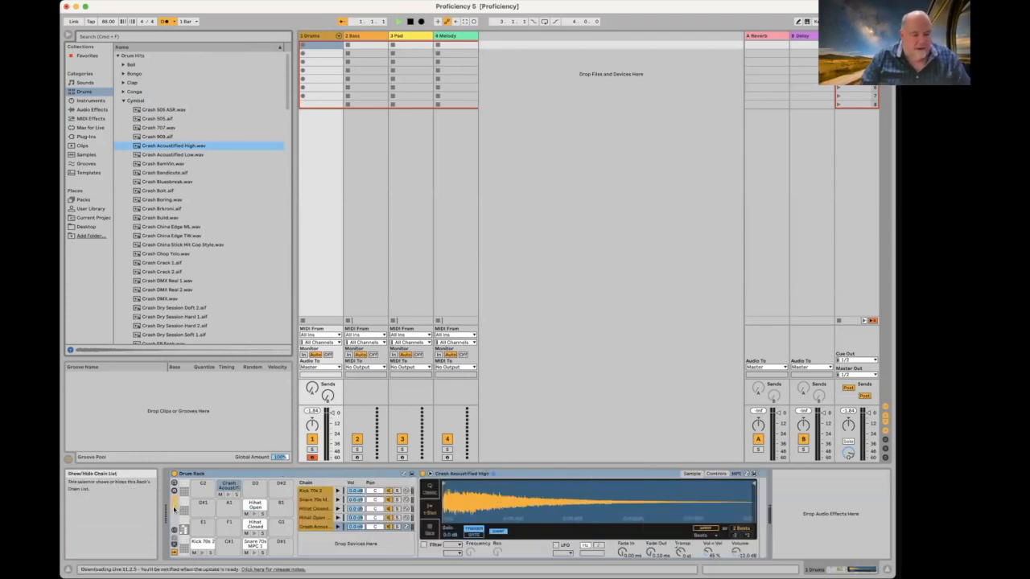
Step: Put the closed and open hihat chains in choke group 1 and arm the Drums track
{"action": "left_click", "coordinate": [174, 524]}
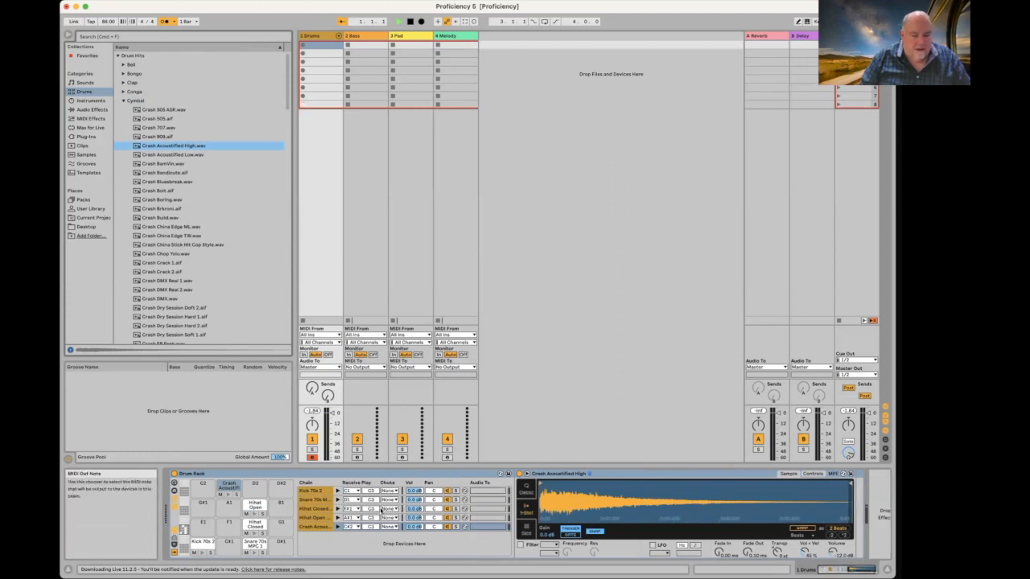
{"action": "left_click", "coordinate": [390, 510]}
{"action": "left_click", "coordinate": [386, 523]}
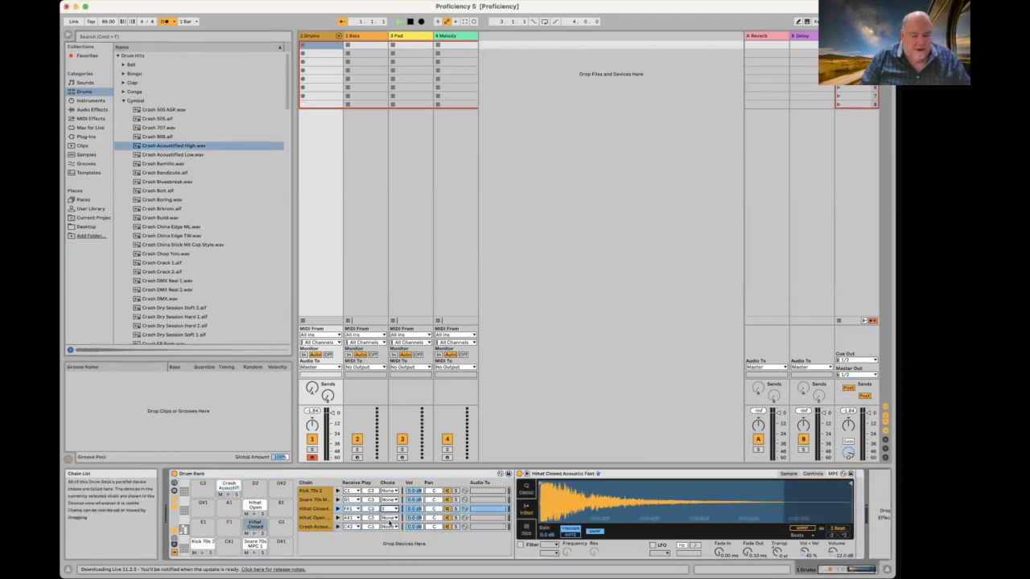
{"action": "left_click", "coordinate": [390, 519]}
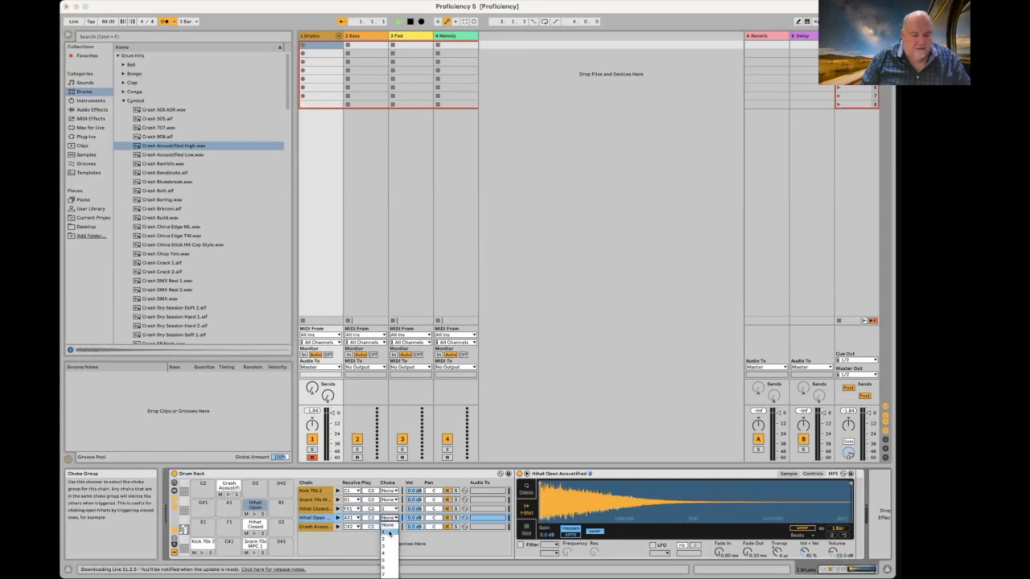
{"action": "left_click", "coordinate": [390, 534]}
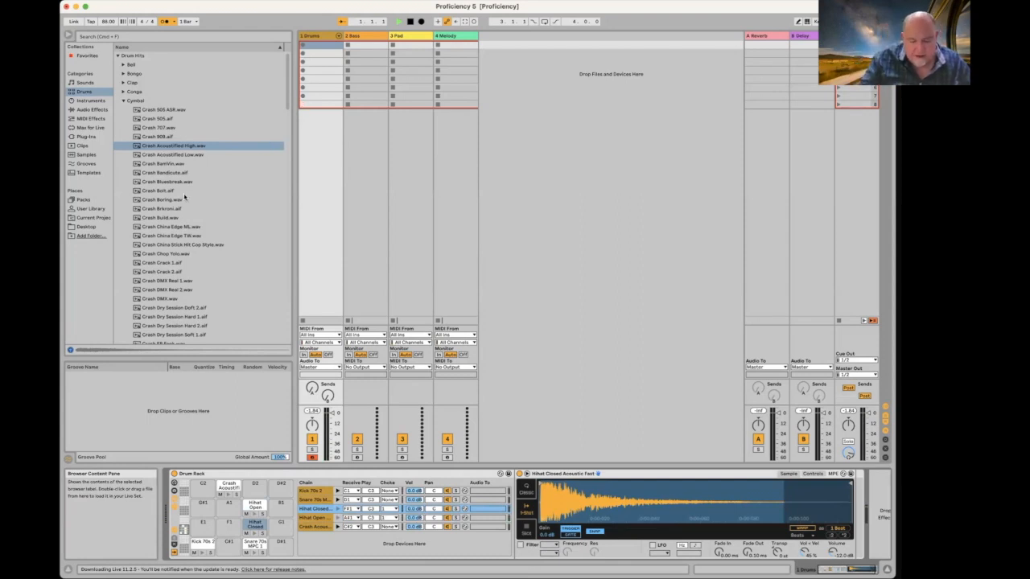
{"action": "left_click", "coordinate": [312, 457]}
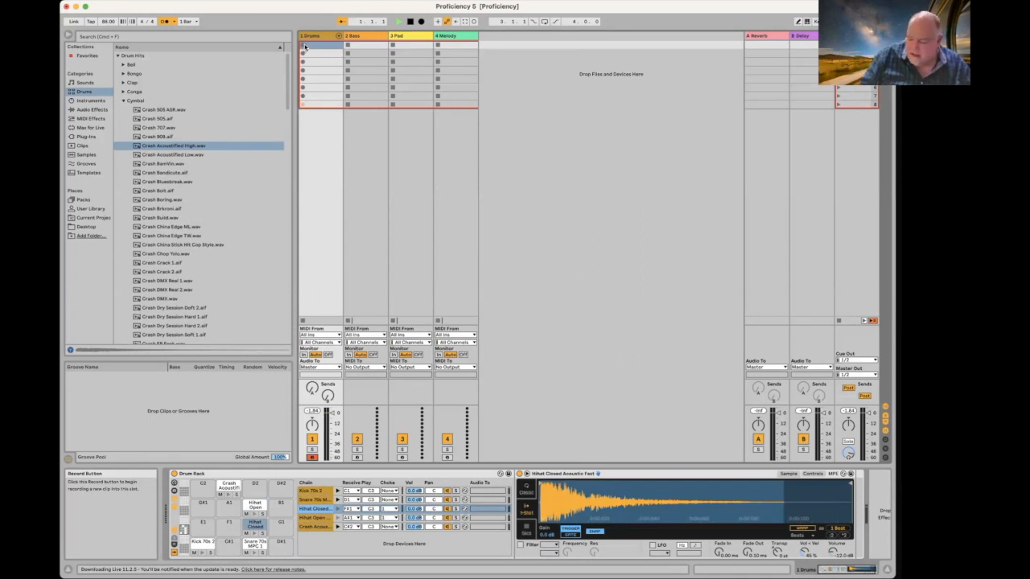
Step: Record a drum clip in the first Drums slot, then open it in the MIDI editor with all notes selected
{"action": "left_click", "coordinate": [305, 47]}
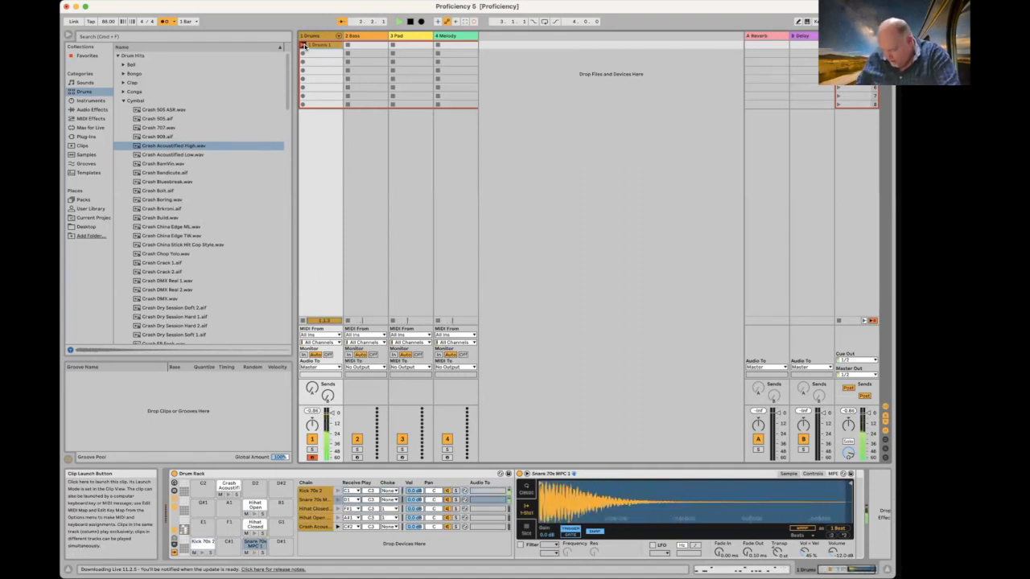
{"action": "left_click", "coordinate": [303, 46]}
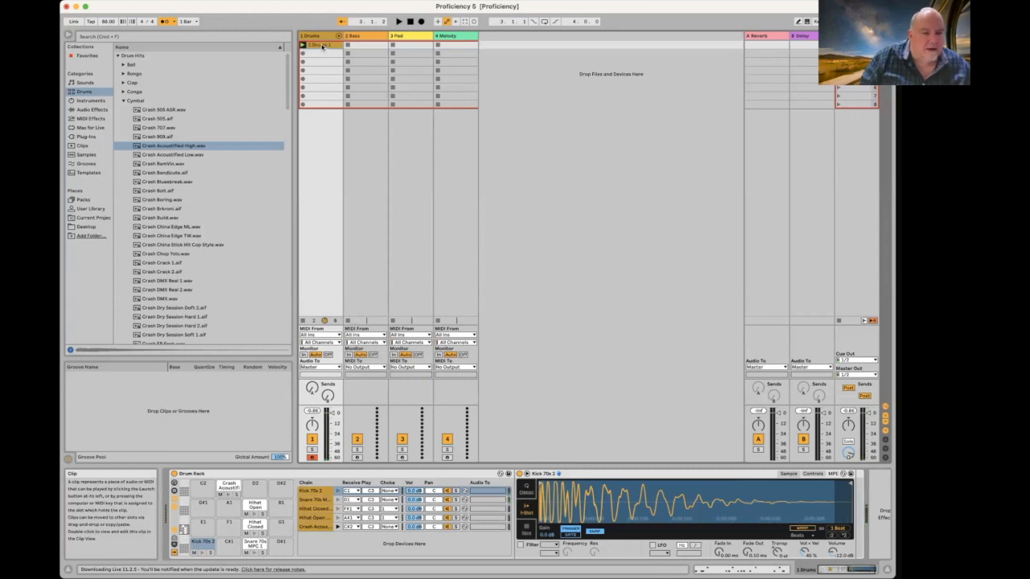
{"action": "double_click", "coordinate": [323, 46]}
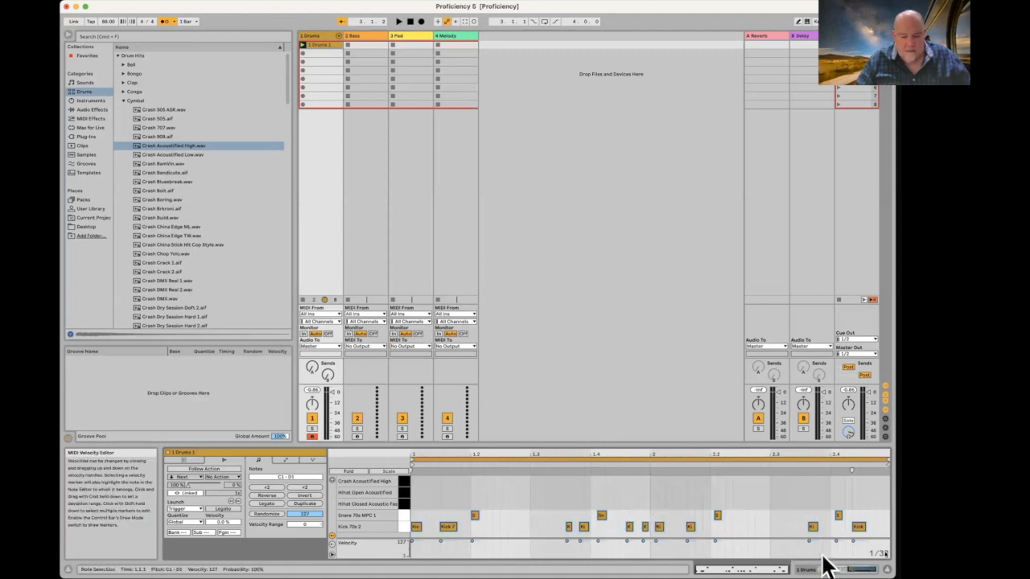
{"action": "key", "text": "super+a"}
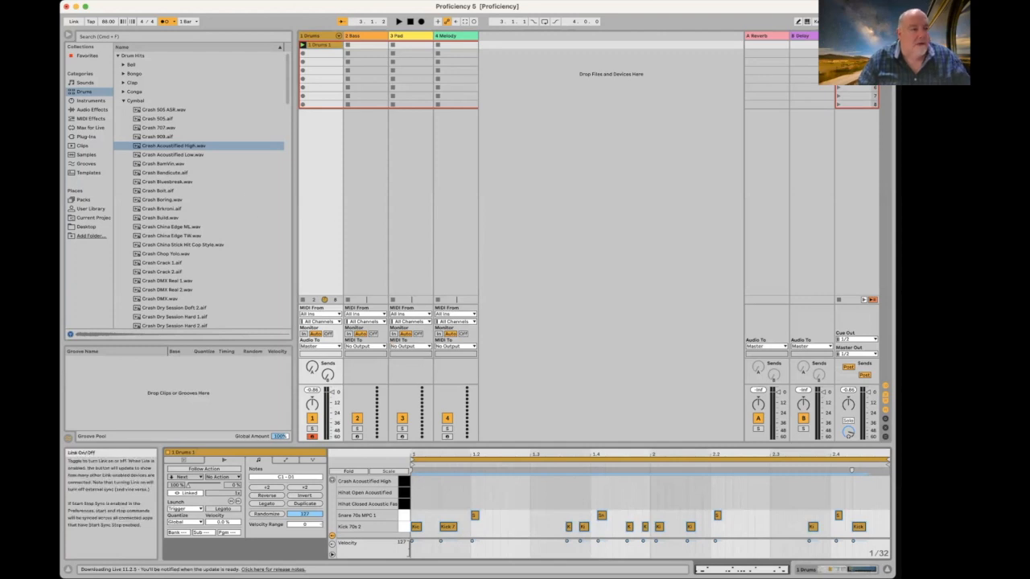
{"action": "left_click", "coordinate": [71, 1]}
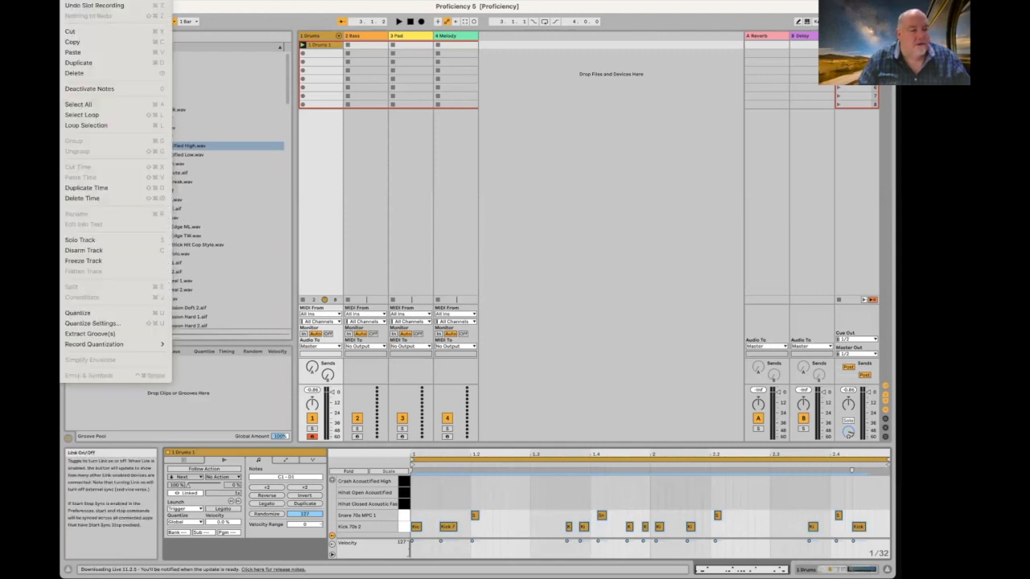
Step: Quantize the drum notes to a 1/16 grid at 73% strength and play the clip back
{"action": "left_click", "coordinate": [99, 326]}
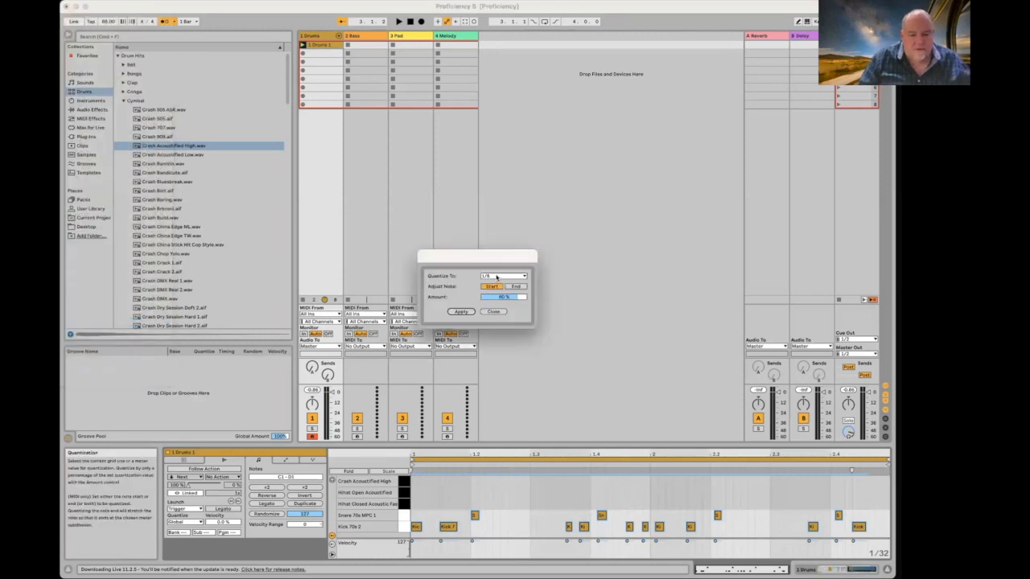
{"action": "left_click", "coordinate": [496, 277]}
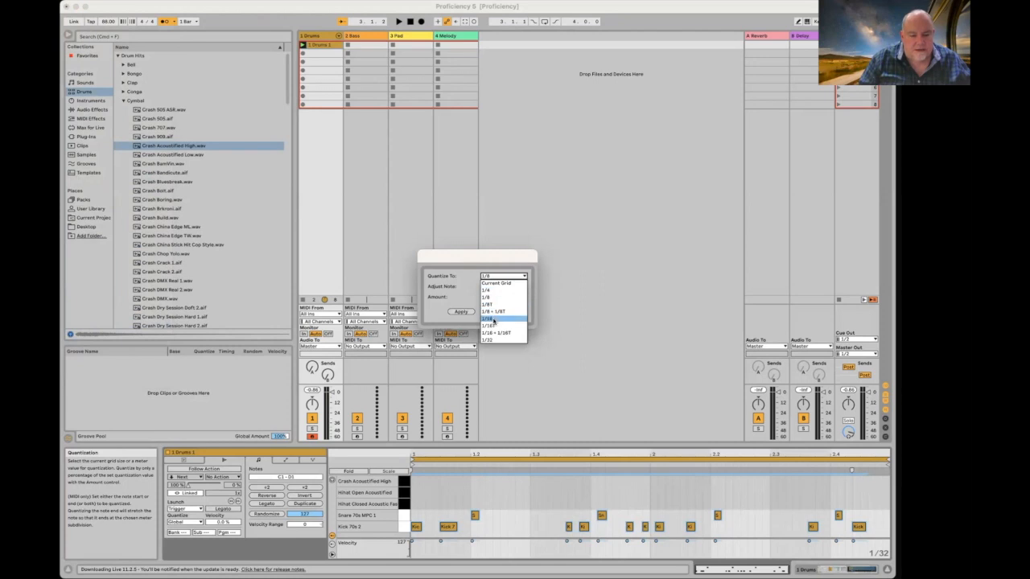
{"action": "left_click", "coordinate": [493, 320]}
{"action": "left_click_drag", "start_coordinate": [517, 300], "coordinate": [516, 305]}
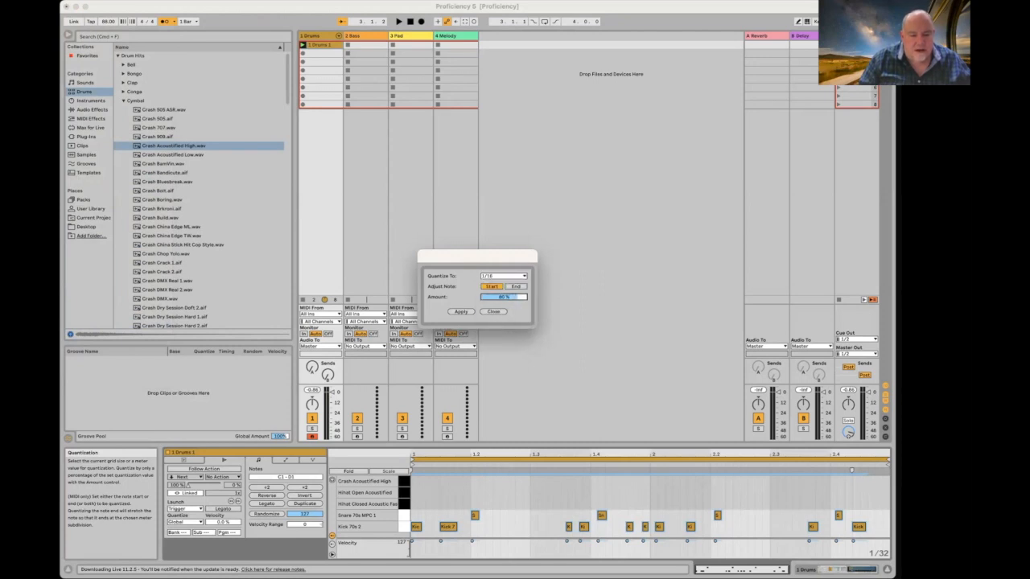
{"action": "left_click", "coordinate": [460, 312]}
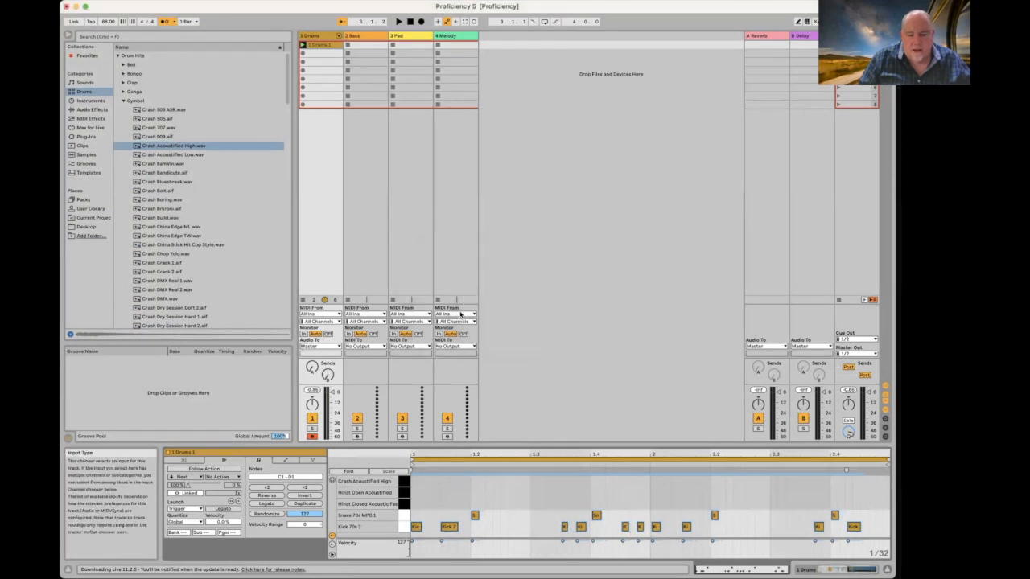
{"action": "key", "text": "space"}
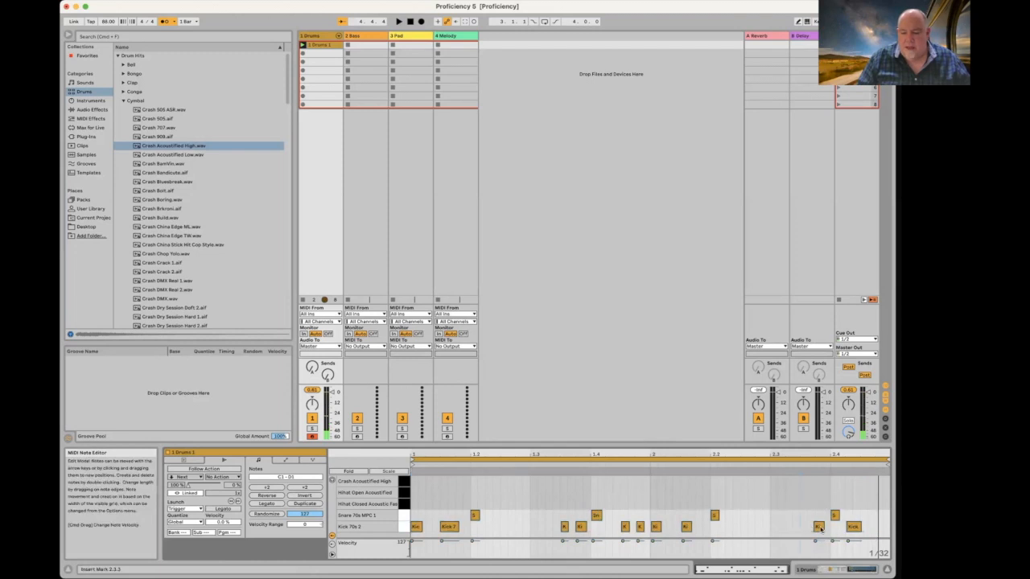
Step: Move the late kick note near the drum clip's end slightly earlier and replay the groove
{"action": "left_click_drag", "start_coordinate": [818, 527], "coordinate": [807, 529]}
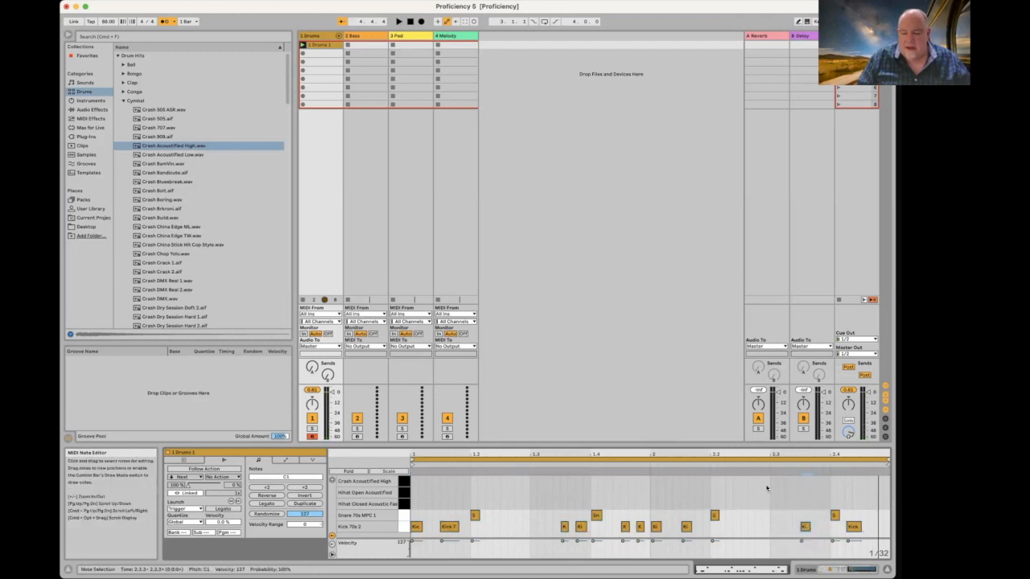
{"action": "left_click", "coordinate": [650, 465]}
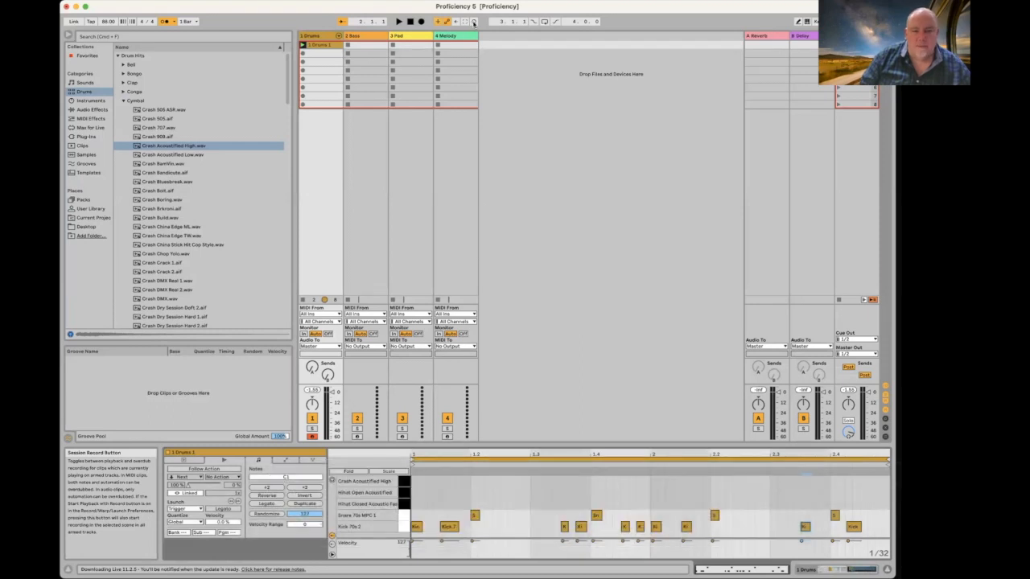
Step: Overdub closed hi-hat hits into the drum clip and quantize them to the grid
{"action": "key", "text": "space"}
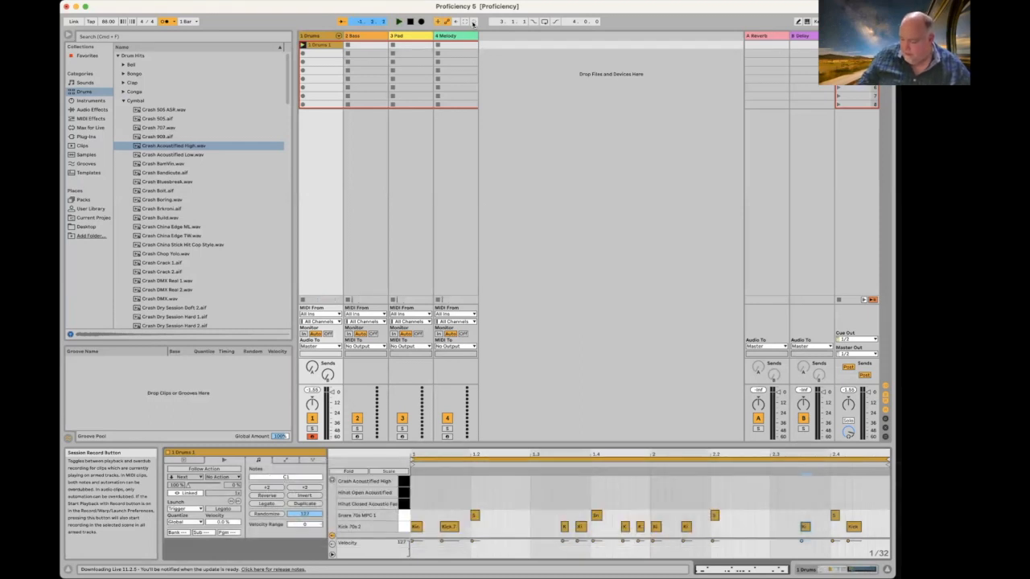
{"action": "left_click", "coordinate": [473, 22]}
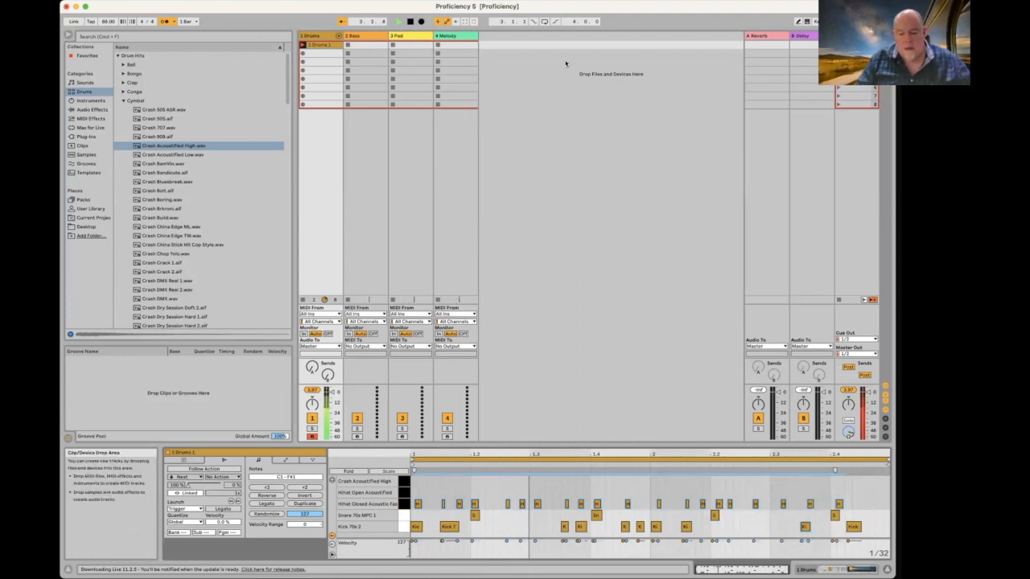
{"action": "left_click_drag", "start_coordinate": [866, 493], "coordinate": [407, 503]}
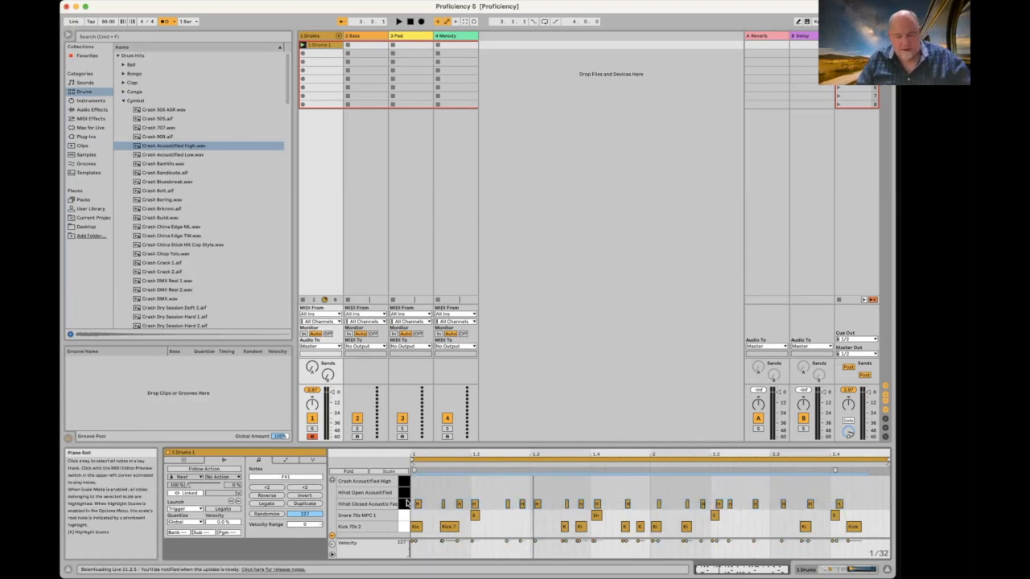
{"action": "key", "text": "super+u"}
Step: Nudge the stray hi-hat note at 2.2.2 along the grid and switch off the metronome
{"action": "key", "text": "space"}
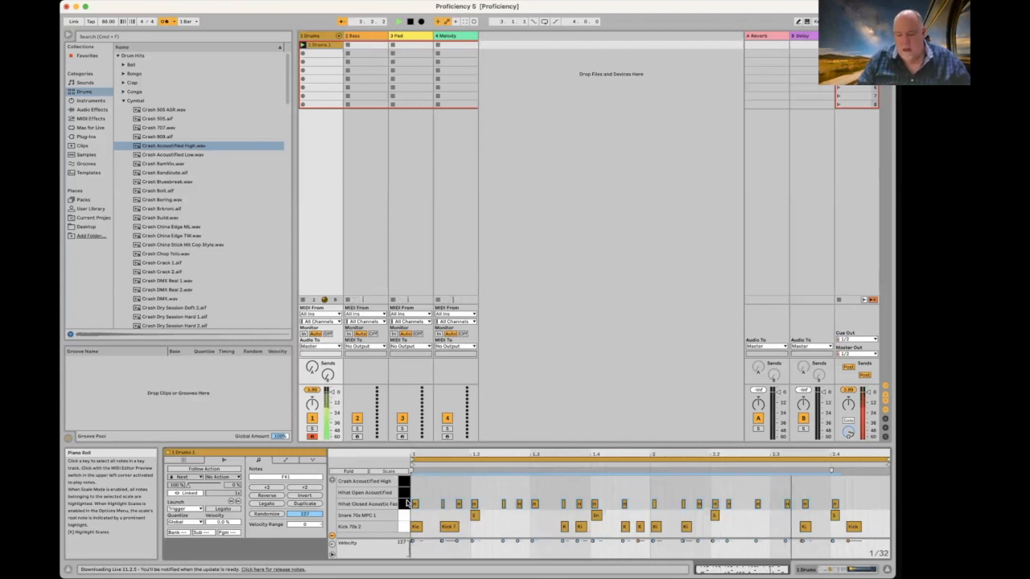
{"action": "key", "text": "space"}
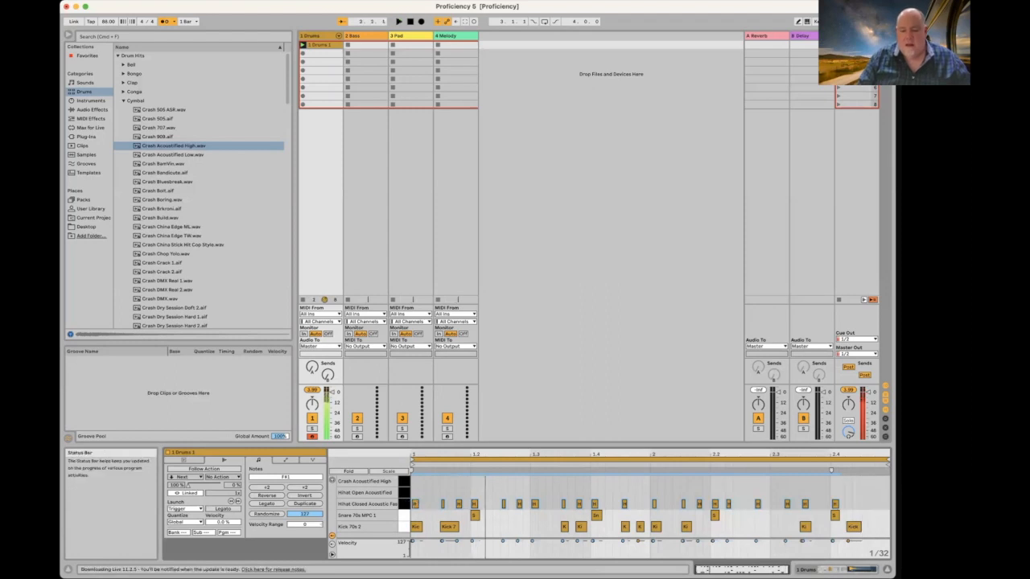
{"action": "left_click", "coordinate": [737, 515]}
{"action": "left_click", "coordinate": [738, 505]}
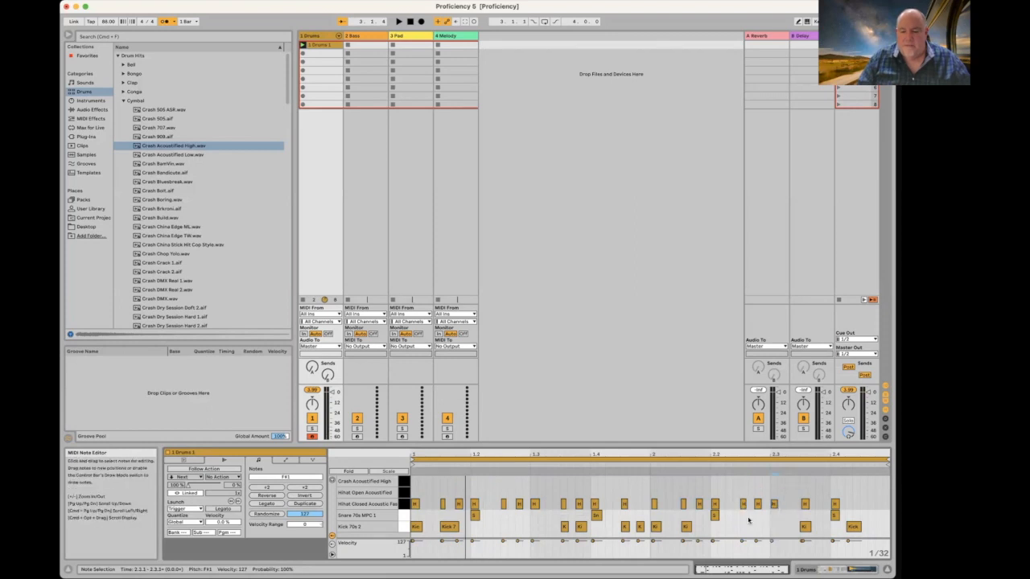
{"action": "key", "text": "space"}
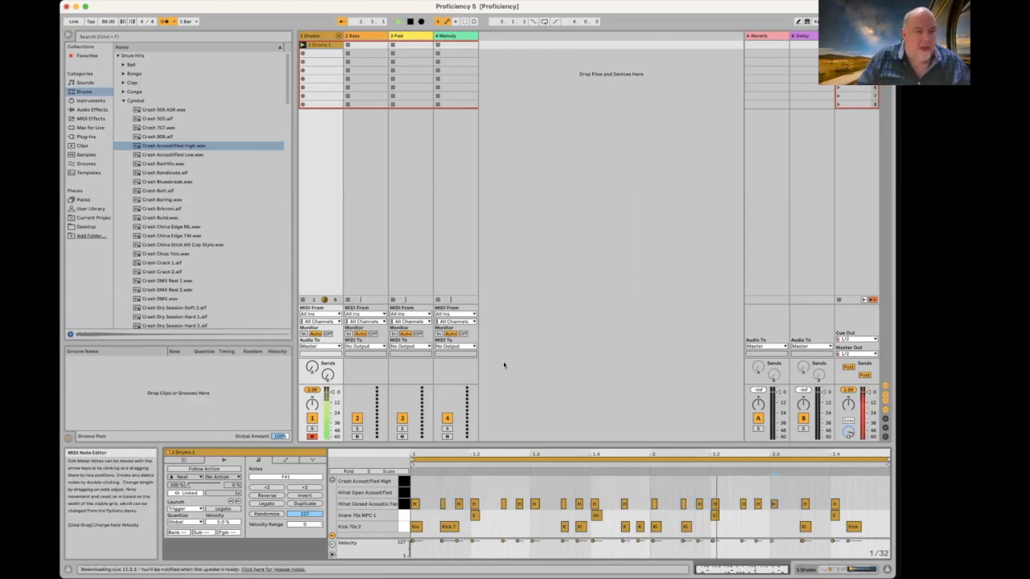
{"action": "left_click", "coordinate": [164, 21]}
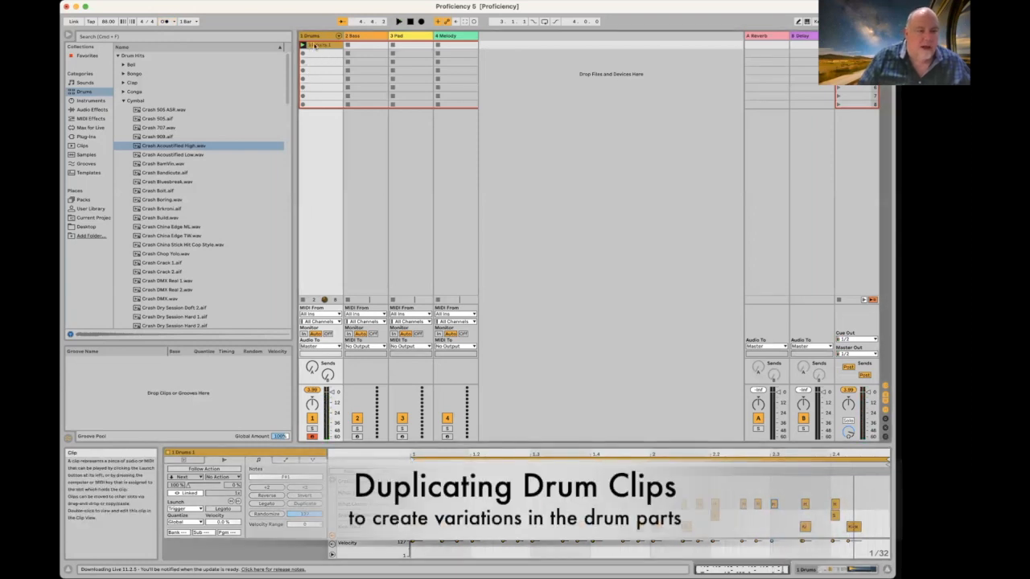
Step: Duplicate the drum clip into the next slot with Edit > Duplicate, then reselect the original clip
{"action": "left_click", "coordinate": [77, 0]}
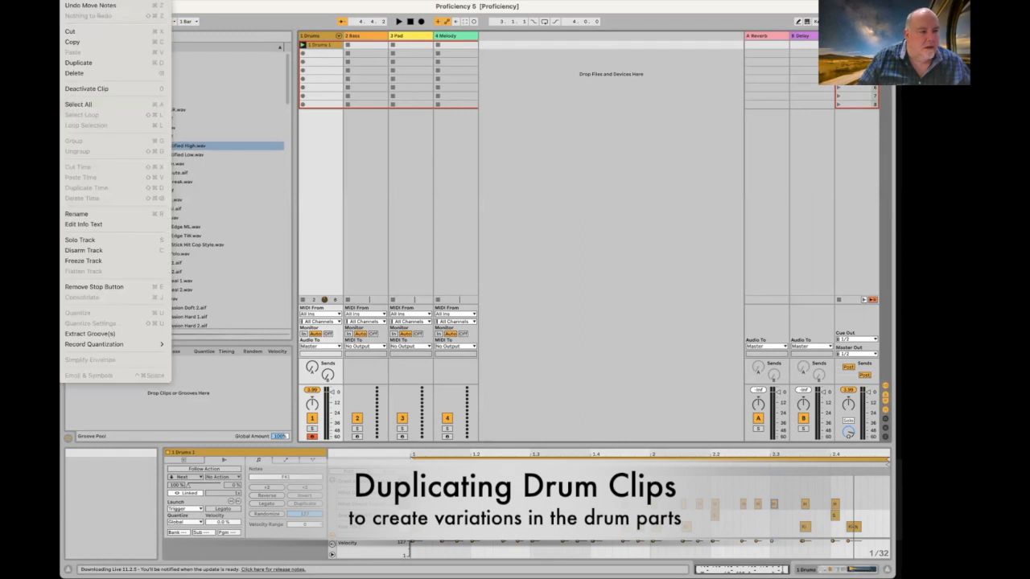
{"action": "left_click", "coordinate": [93, 62]}
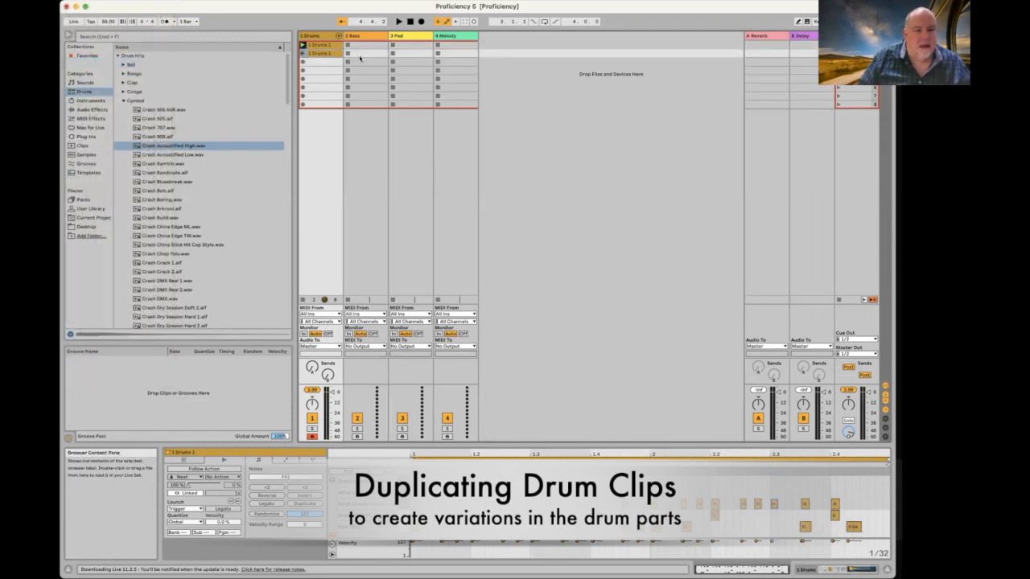
{"action": "left_click", "coordinate": [79, 2]}
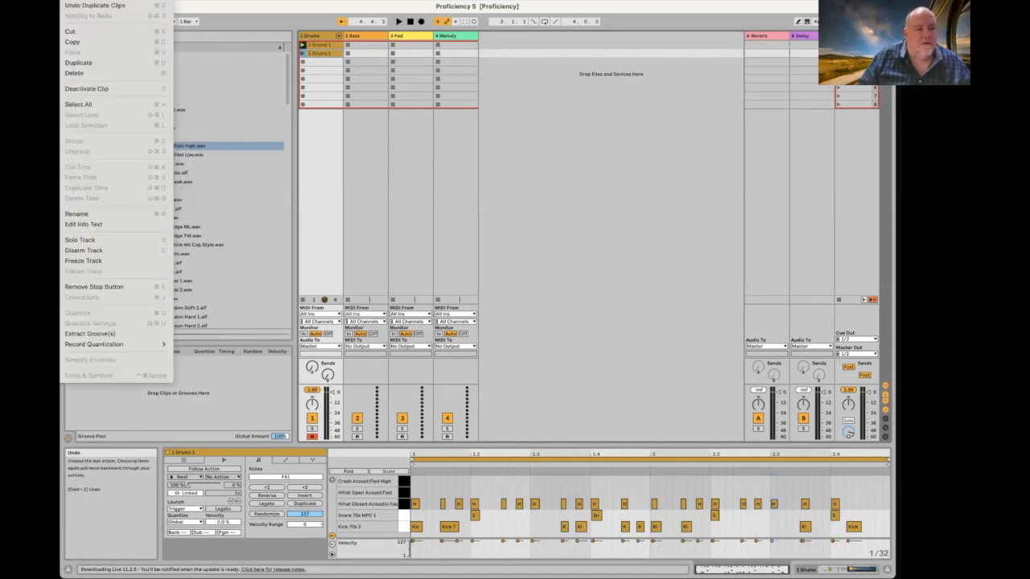
{"action": "left_click", "coordinate": [78, 3]}
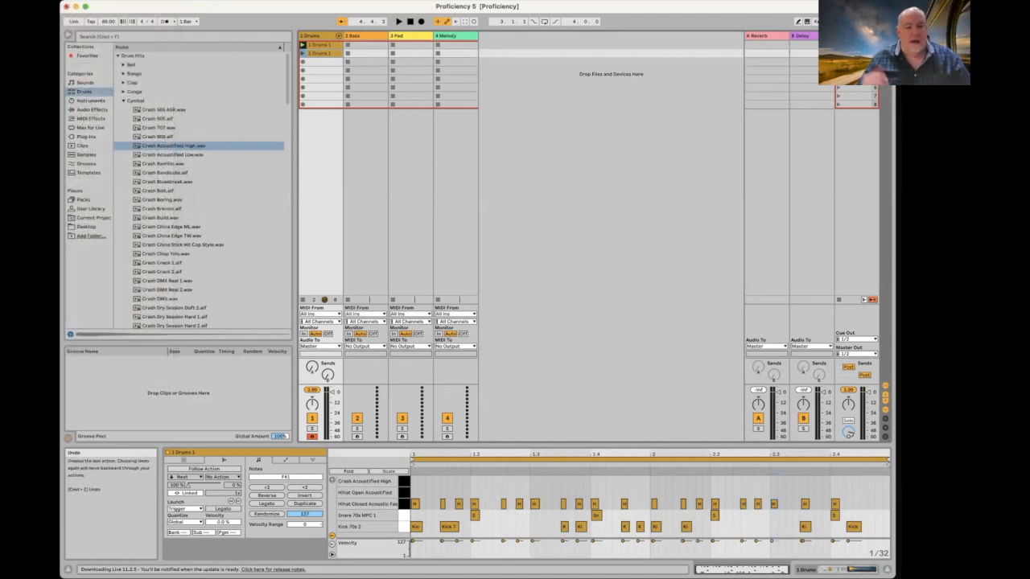
{"action": "left_click", "coordinate": [321, 46]}
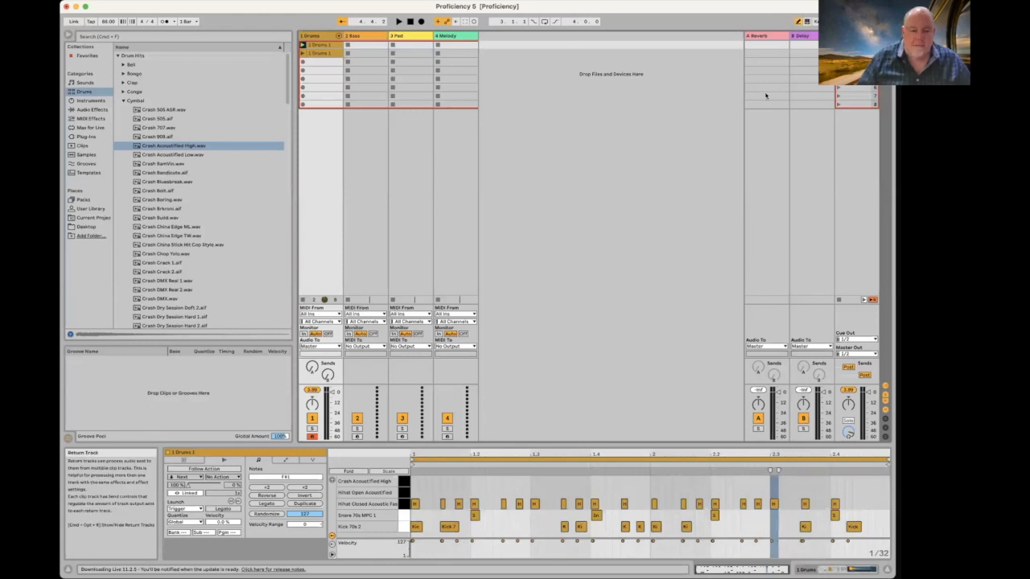
Step: Add a crash note at the start of the drum clip and play it
{"action": "left_click", "coordinate": [415, 480]}
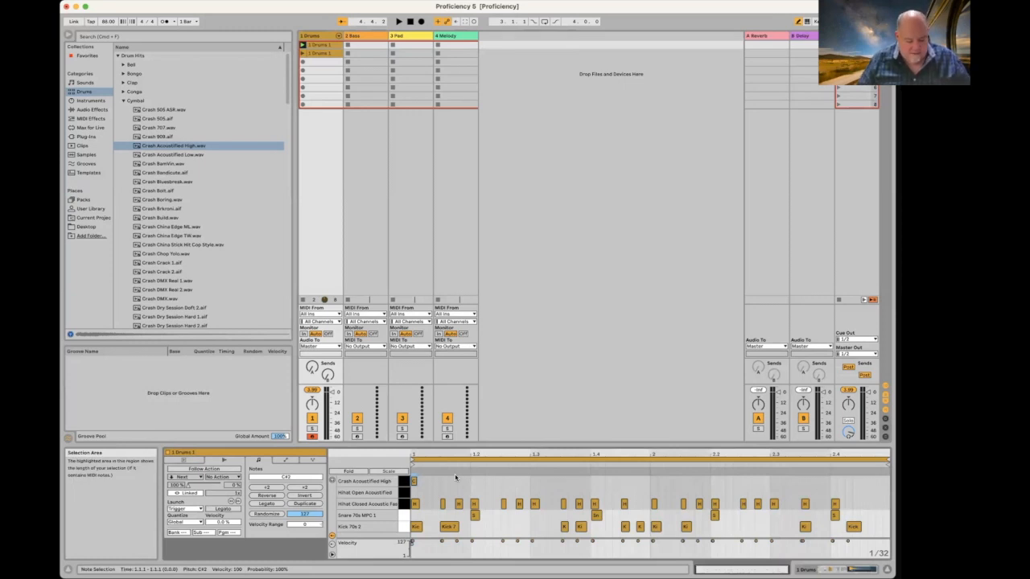
{"action": "key", "text": "space"}
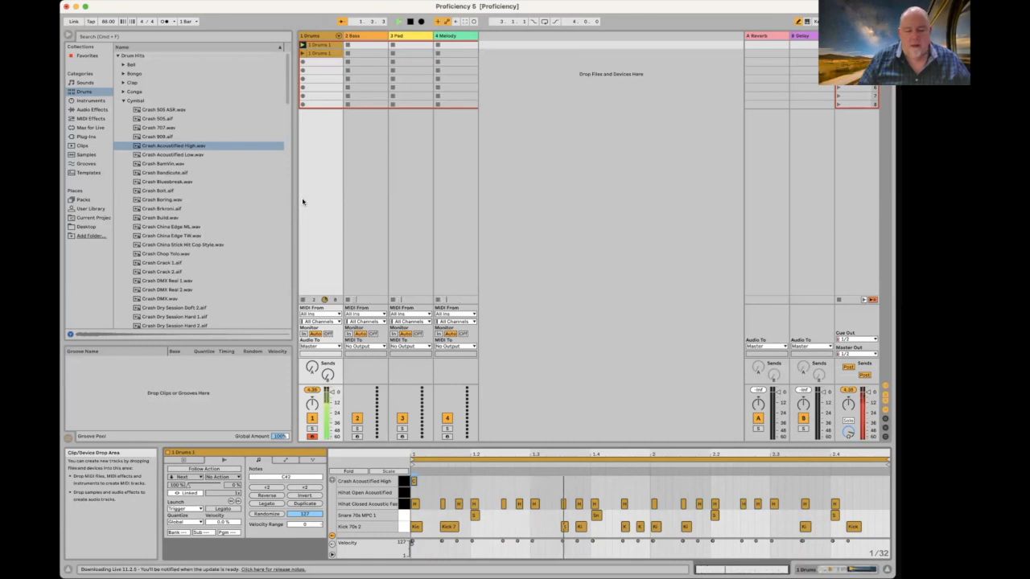
{"action": "scroll", "coordinate": [249, 92], "scroll_direction": "down", "scroll_amount": 1}
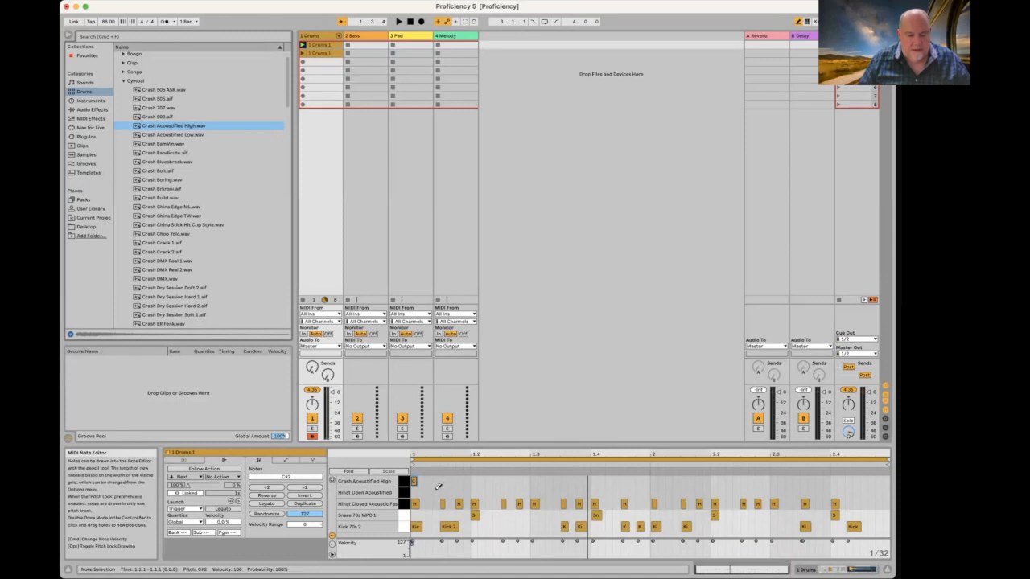
Step: Delete the first closed hi-hat note, then launch the drum clip and select its duplicate
{"action": "left_click_drag", "start_coordinate": [428, 498], "coordinate": [405, 504]}
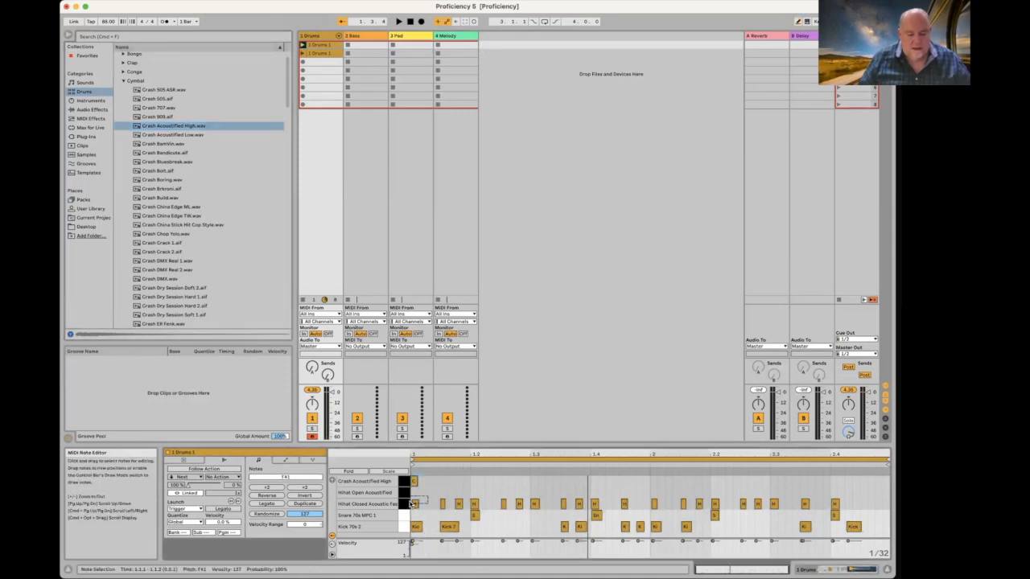
{"action": "key", "text": "Delete"}
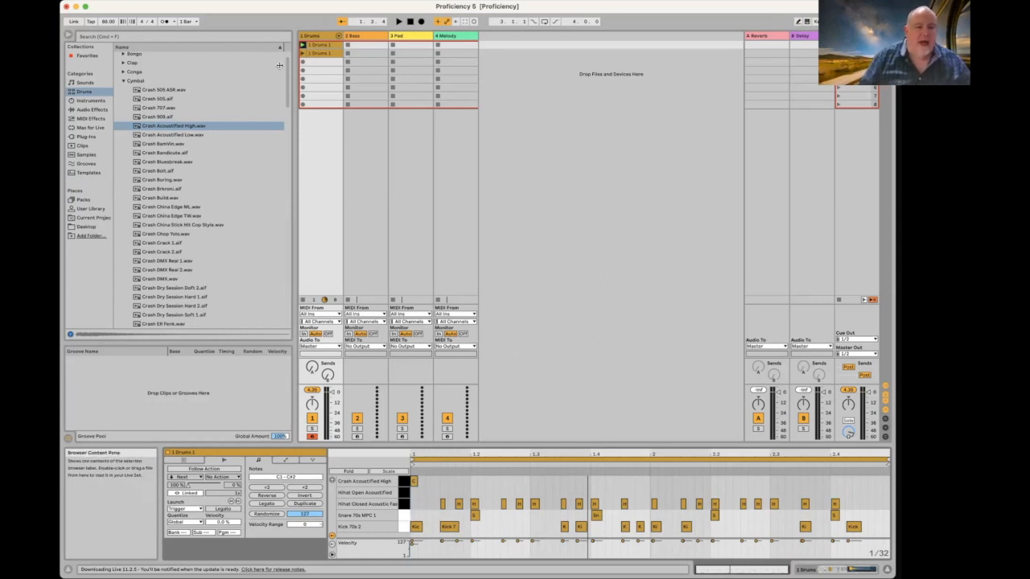
{"action": "left_click", "coordinate": [302, 45]}
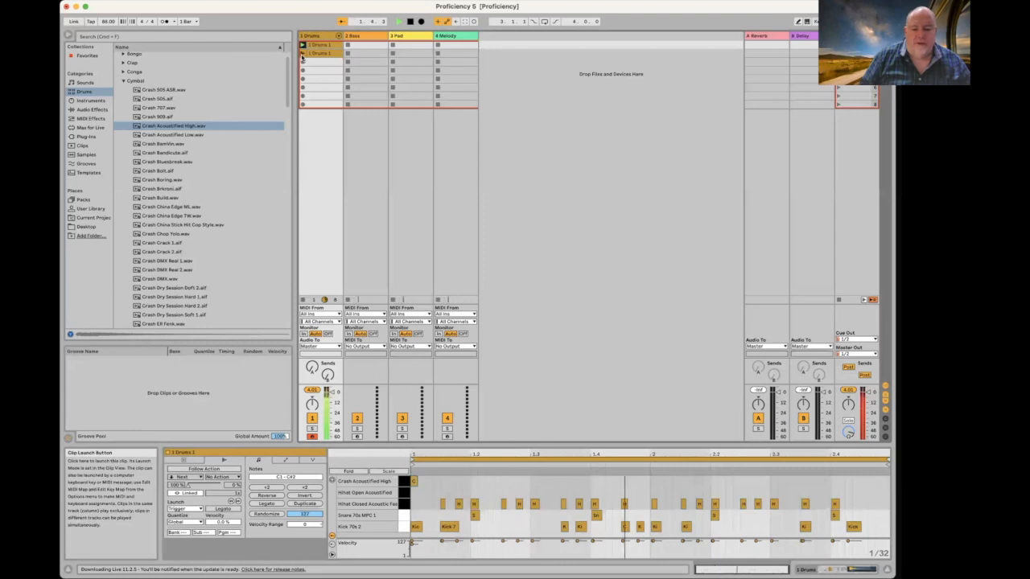
{"action": "left_click", "coordinate": [303, 55]}
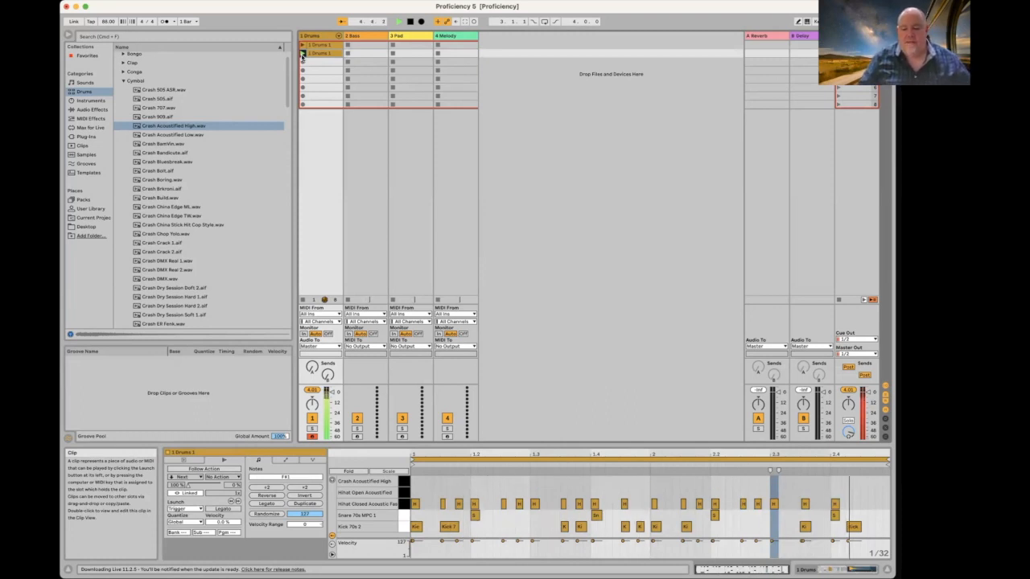
Step: Option-drag both Drums clips into slots 3 and 4, then launch the third clip
{"action": "left_click", "coordinate": [325, 49]}
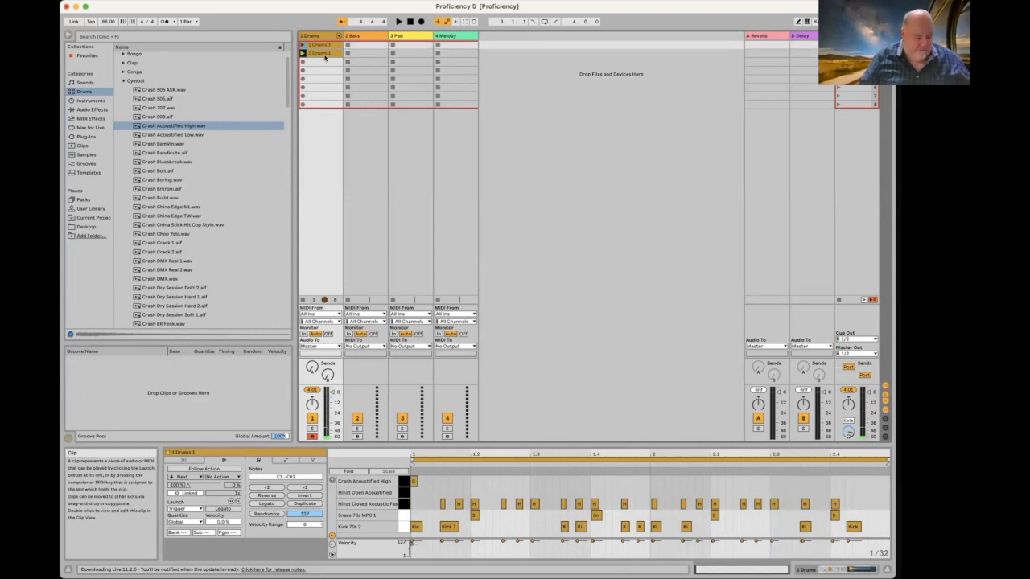
{"action": "left_click", "coordinate": [330, 46], "text": "shift"}
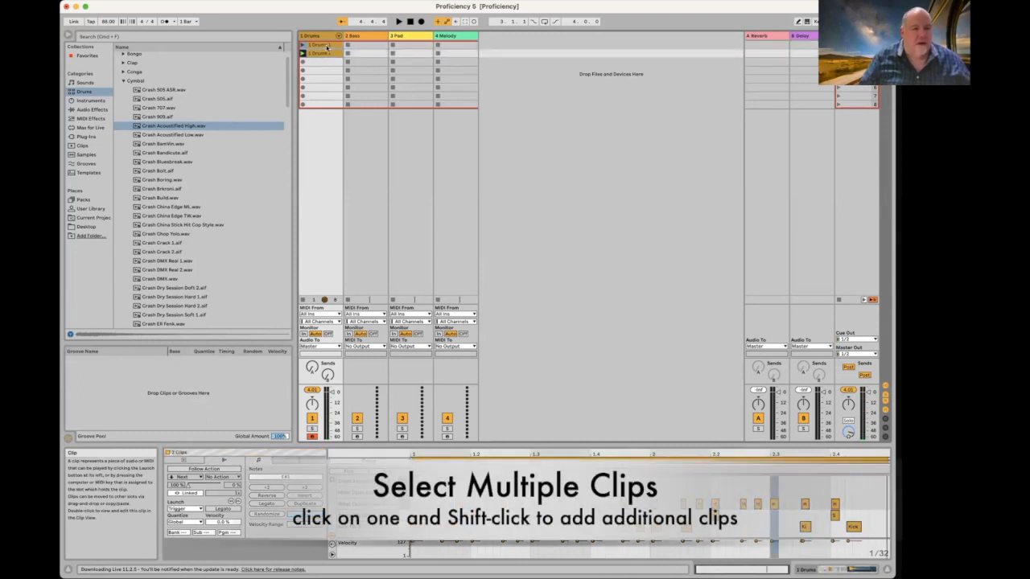
{"action": "left_click", "coordinate": [327, 46]}
{"action": "left_click", "coordinate": [325, 56], "text": "shift"}
{"action": "left_click_drag", "start_coordinate": [325, 56], "coordinate": [327, 73]}
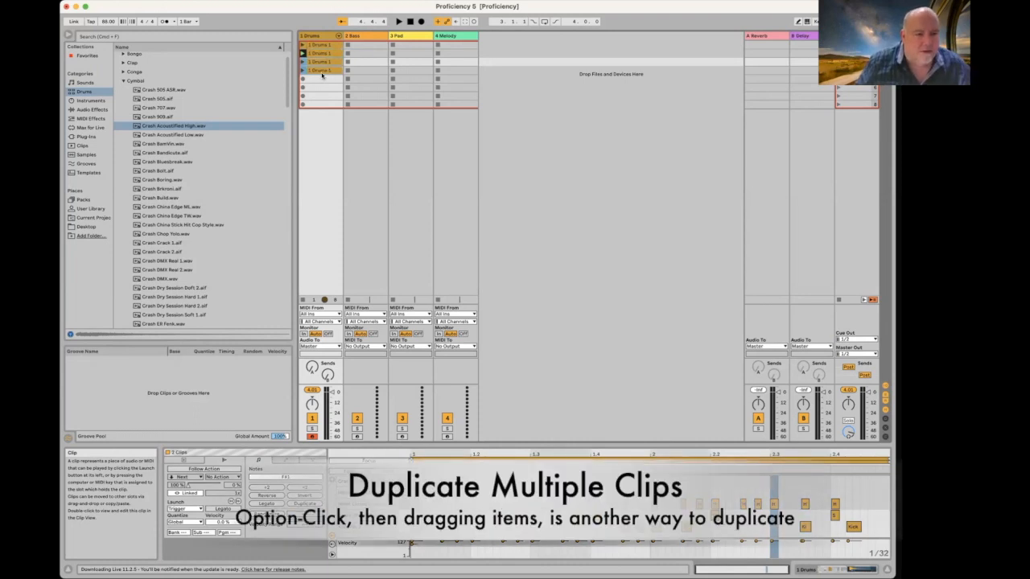
{"action": "left_click", "coordinate": [303, 62]}
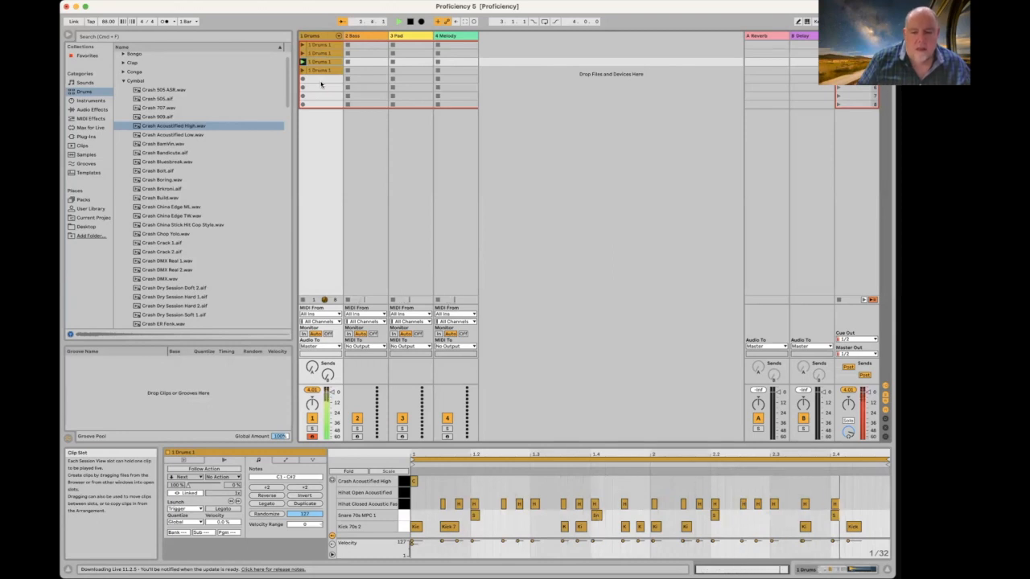
Step: In the third Drums clip, change one closed hi-hat hit to open and delete another hi-hat
{"action": "key", "text": "space"}
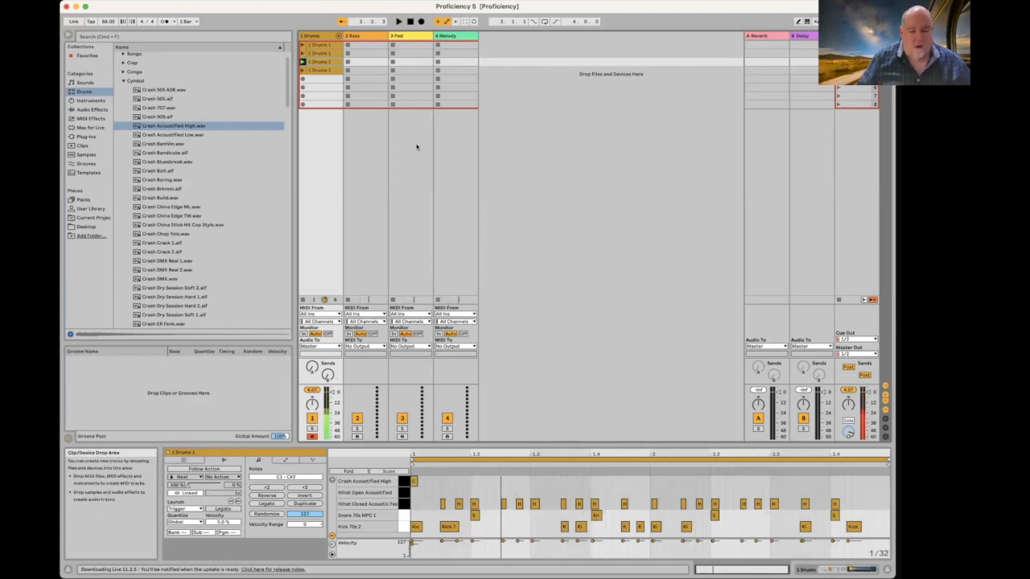
{"action": "left_click", "coordinate": [562, 504]}
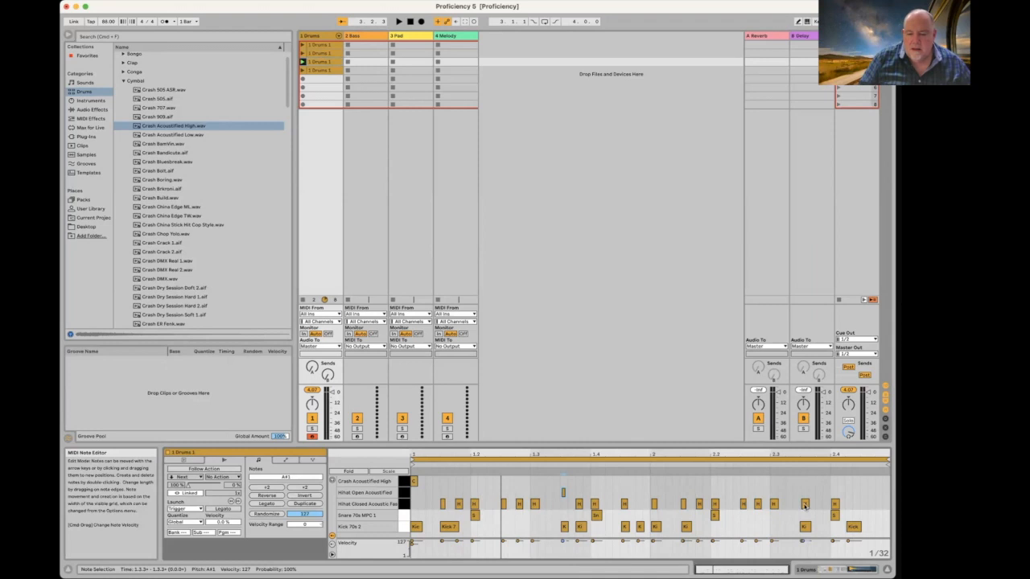
{"action": "left_click_drag", "start_coordinate": [809, 506], "coordinate": [809, 503]}
{"action": "left_click", "coordinate": [303, 62]}
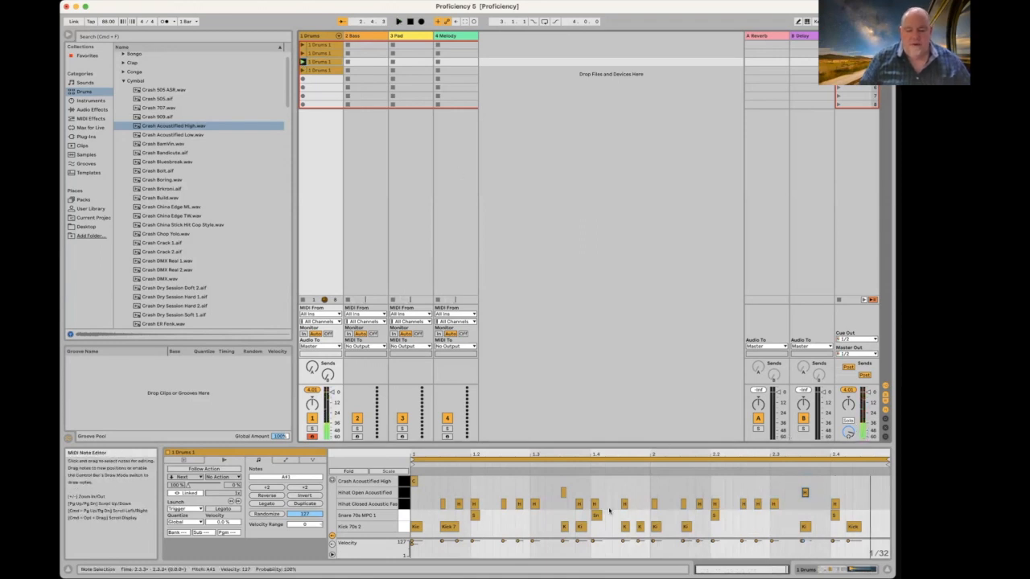
{"action": "left_click", "coordinate": [578, 506]}
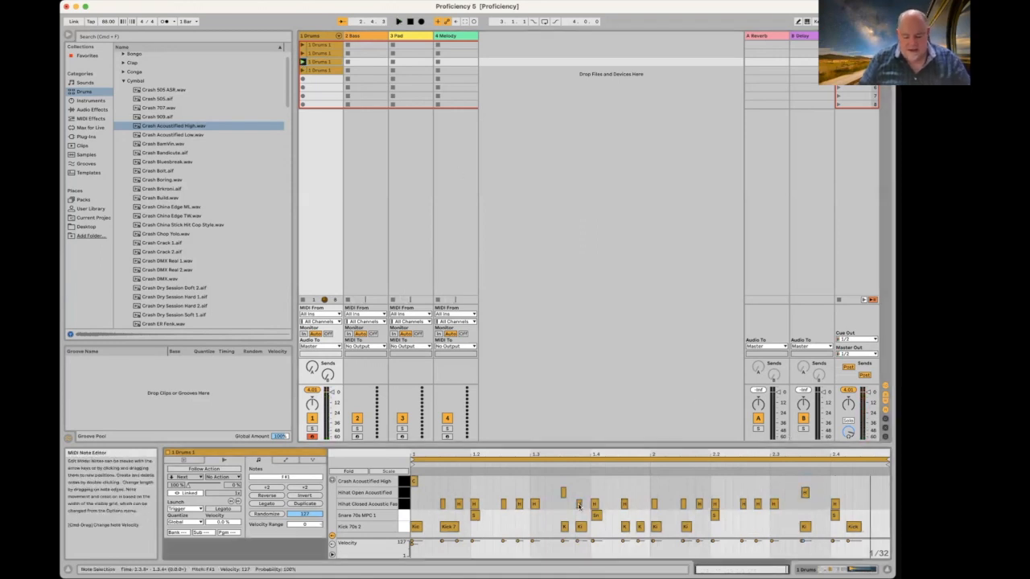
{"action": "key", "text": "Delete"}
{"action": "key", "text": "space"}
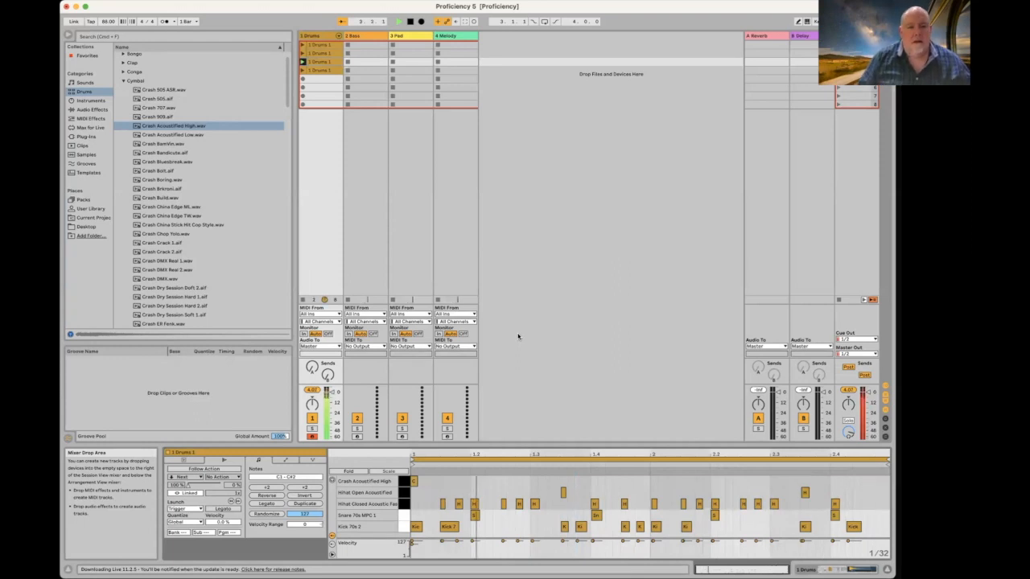
Step: In the fourth Drums clip, move two closed hi-hat hits to Hihat Open and launch it
{"action": "left_click", "coordinate": [318, 71]}
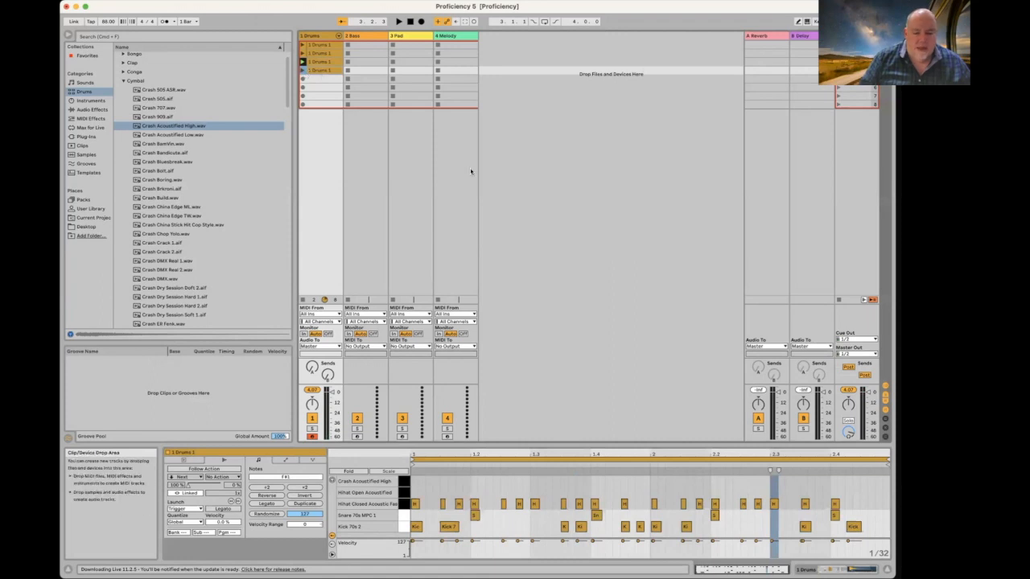
{"action": "left_click_drag", "start_coordinate": [564, 506], "coordinate": [565, 499]}
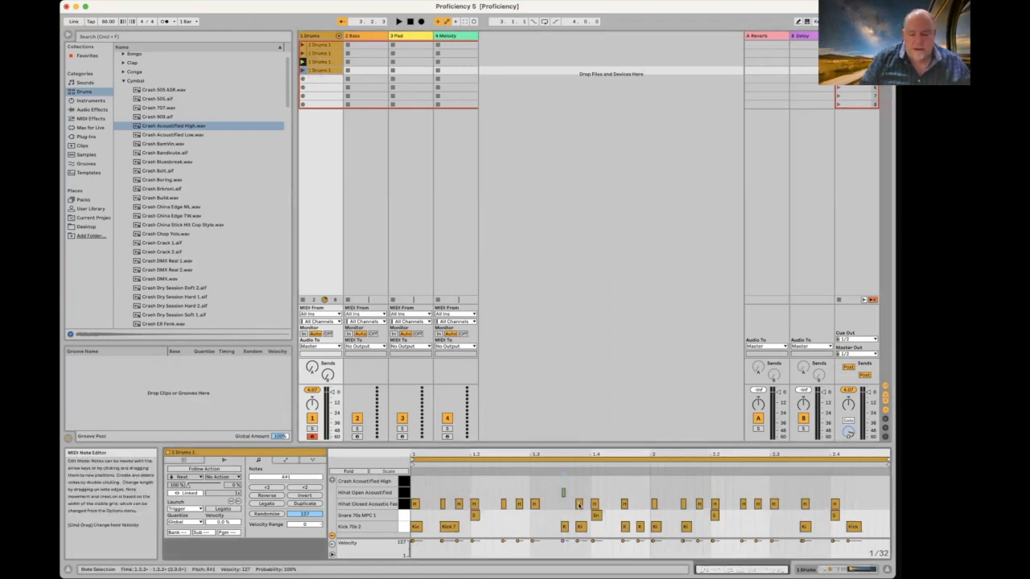
{"action": "left_click", "coordinate": [579, 505]}
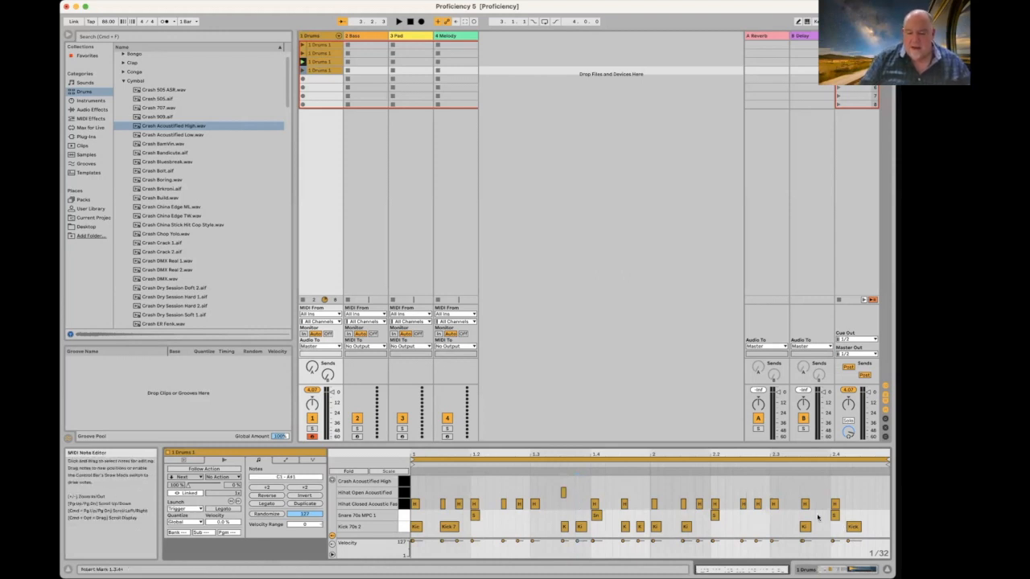
{"action": "left_click_drag", "start_coordinate": [805, 506], "coordinate": [809, 504]}
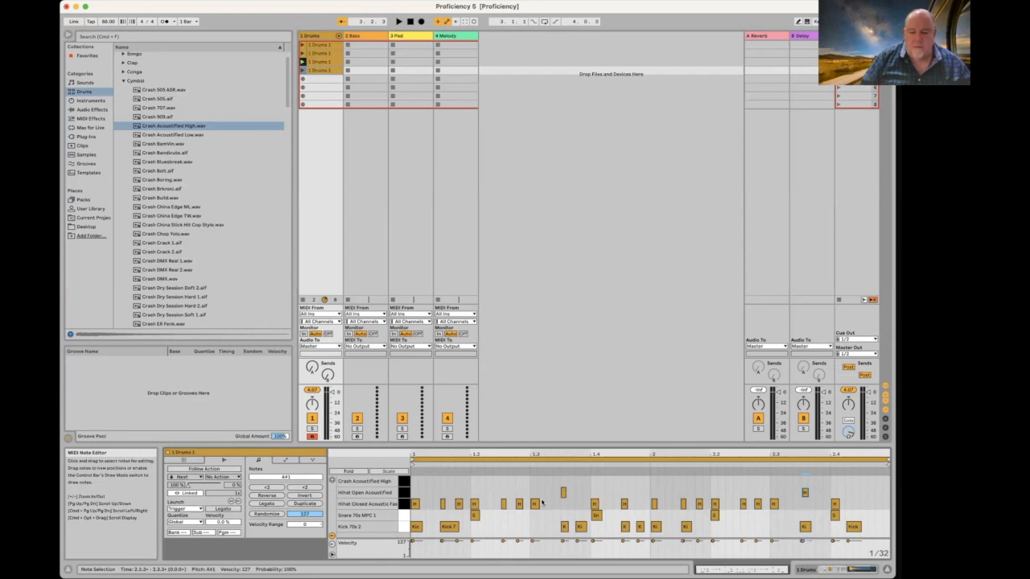
{"action": "left_click", "coordinate": [302, 70]}
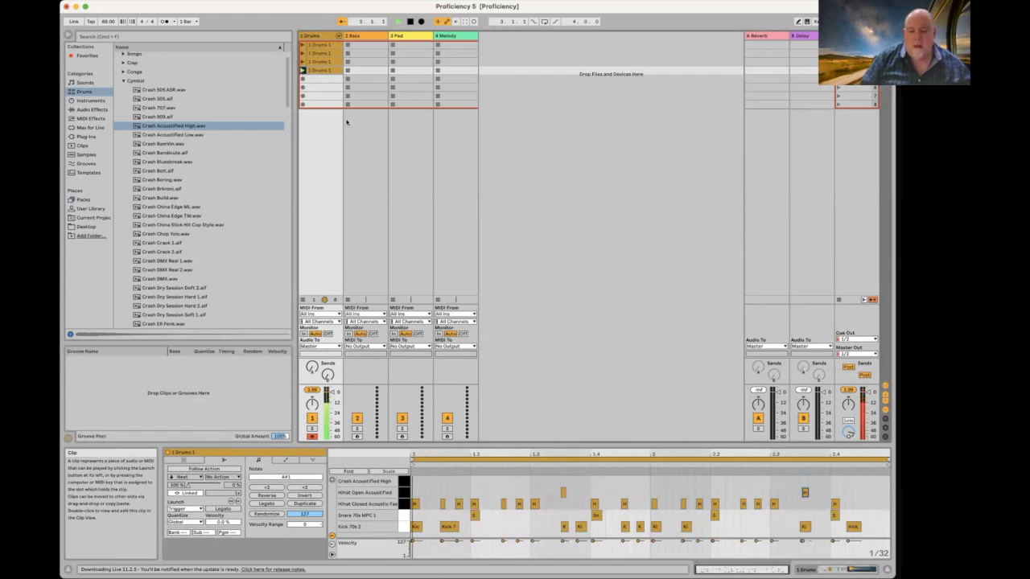
Step: Duplicate the Drums clip into slot 5 and move its last kick earlier to 2.3.1
{"action": "key", "text": "super+d"}
{"action": "left_click", "coordinate": [319, 86]}
{"action": "left_click", "coordinate": [315, 80]}
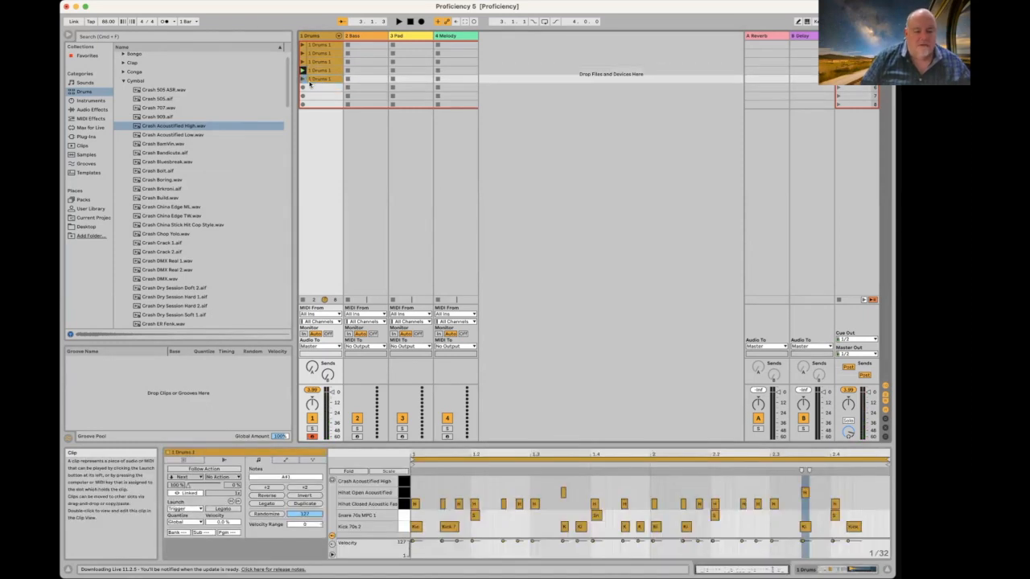
{"action": "left_click", "coordinate": [805, 495]}
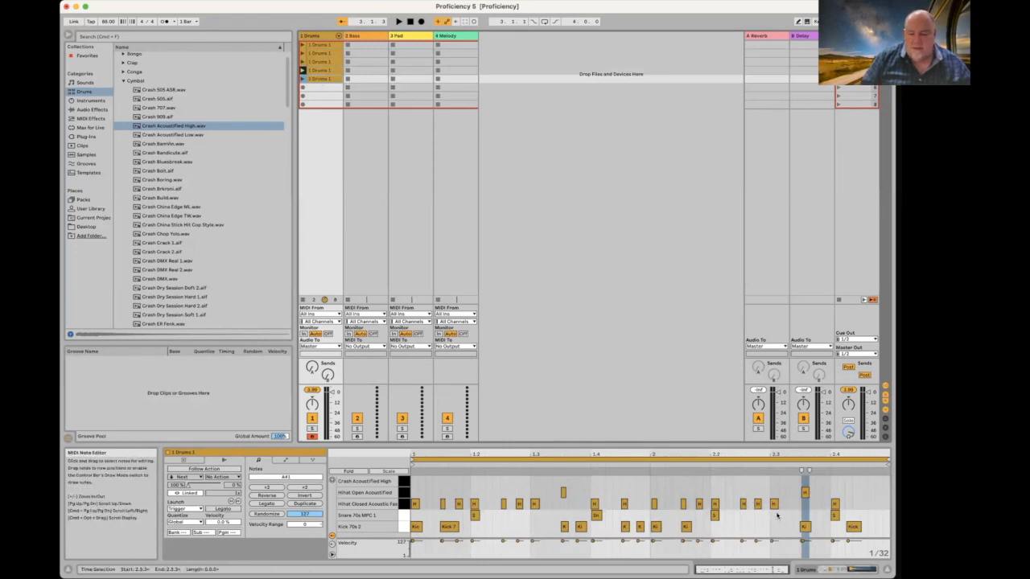
{"action": "left_click", "coordinate": [785, 527]}
{"action": "left_click_drag", "start_coordinate": [807, 528], "coordinate": [775, 528]}
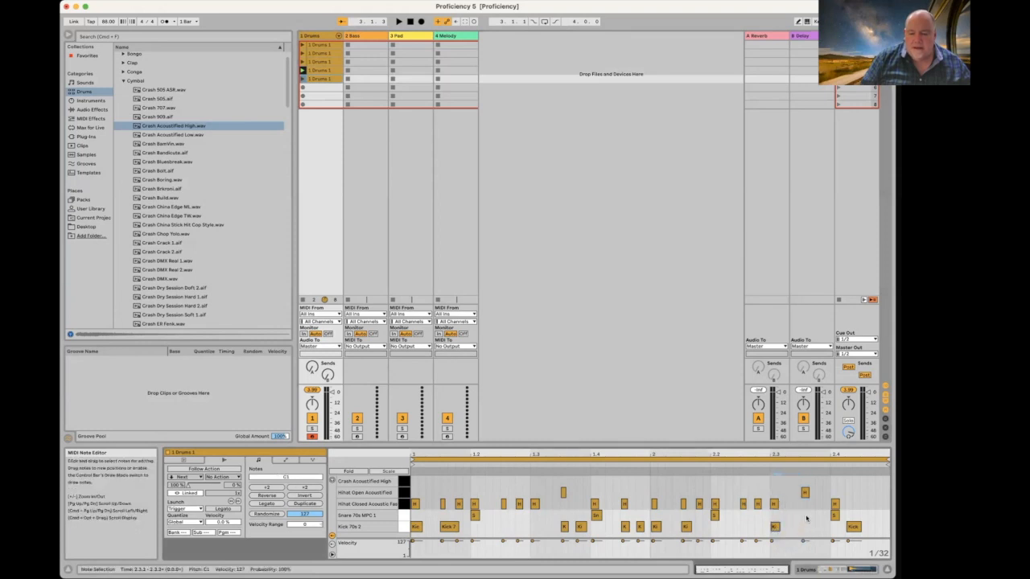
Step: Delete the notes after 2.3.3 in the fifth clip and play it
{"action": "left_click_drag", "start_coordinate": [794, 482], "coordinate": [867, 534]}
{"action": "key", "text": "Delete"}
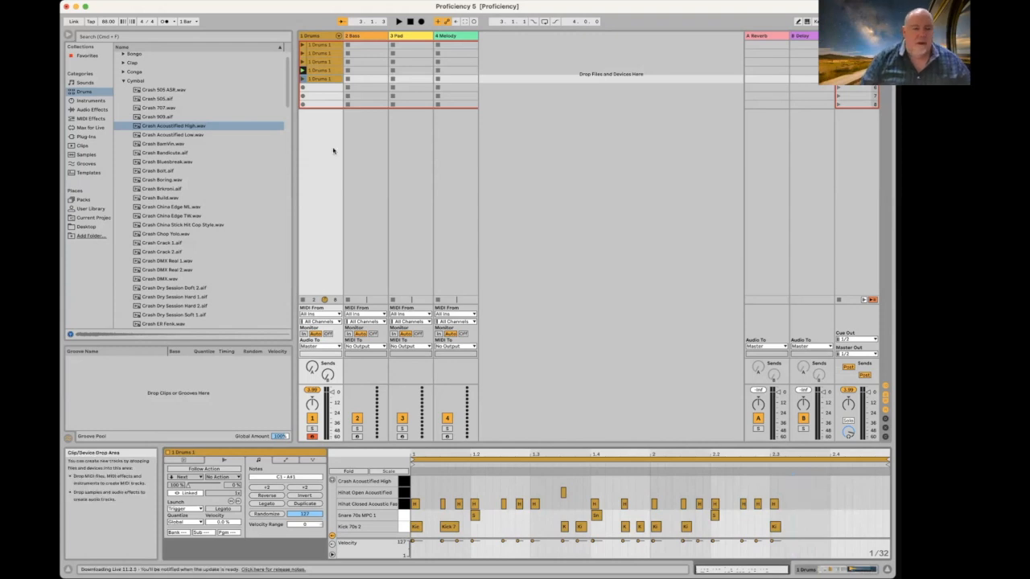
{"action": "left_click", "coordinate": [303, 79]}
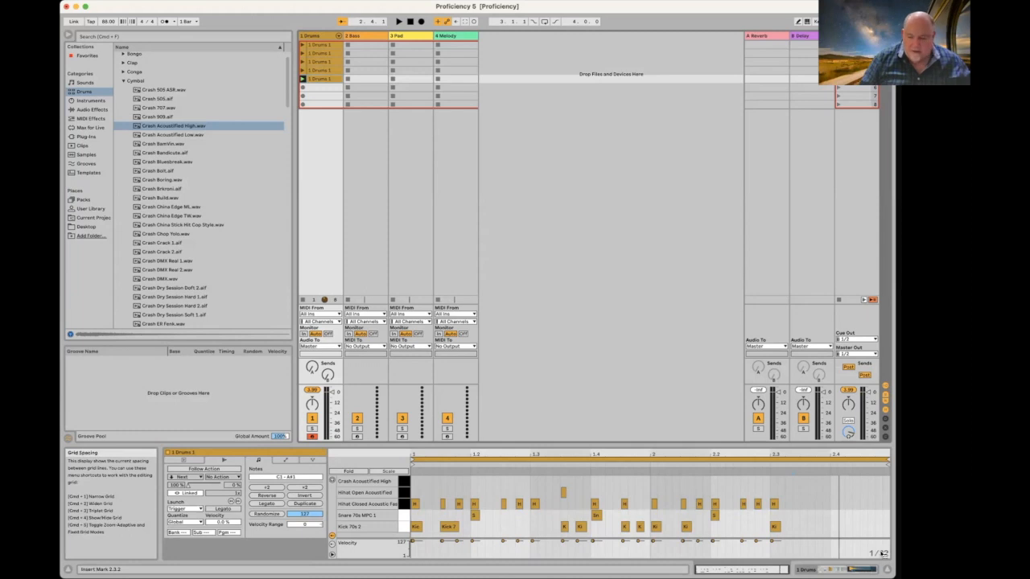
{"action": "right_click", "coordinate": [883, 554]}
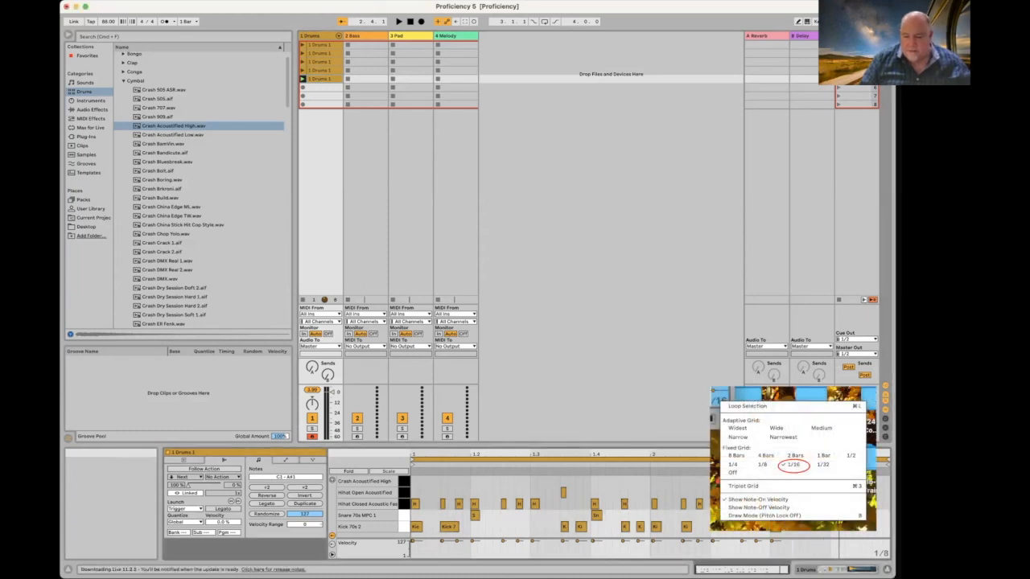
Step: Set the grid to 1/16 and draw a run of snare hits at the fifth clip's end
{"action": "left_click", "coordinate": [793, 464]}
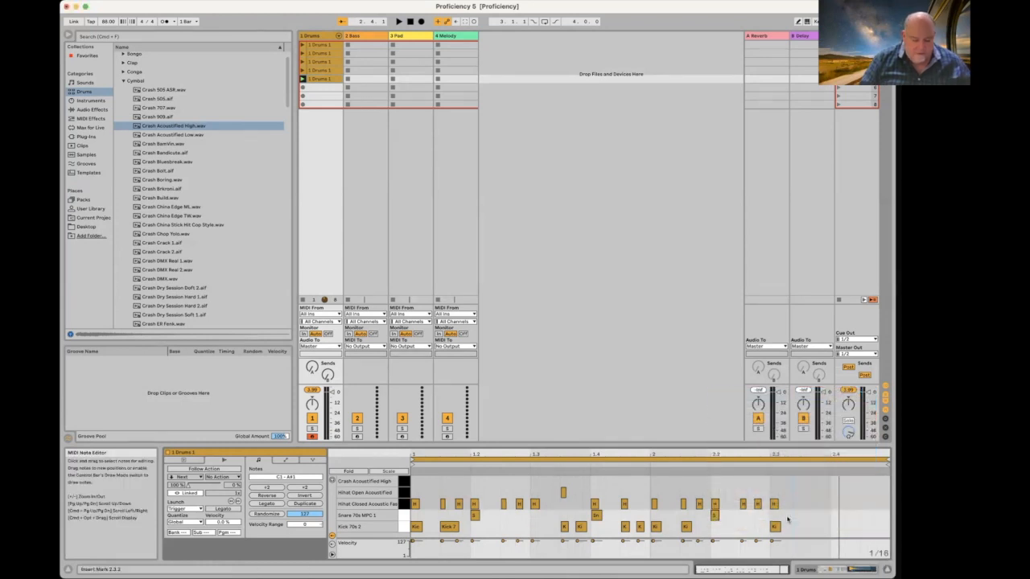
{"action": "key", "text": "b"}
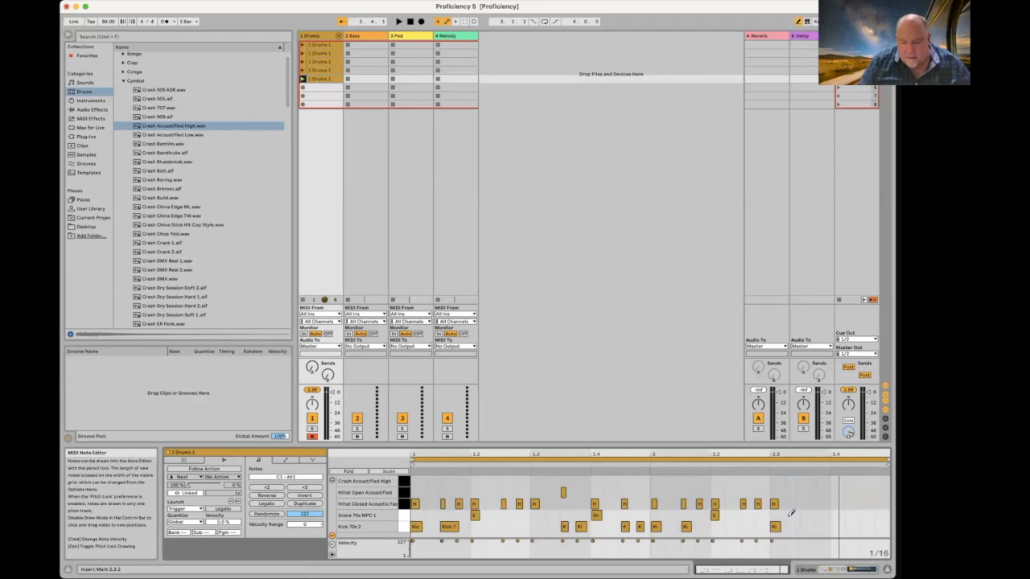
{"action": "left_click", "coordinate": [791, 514]}
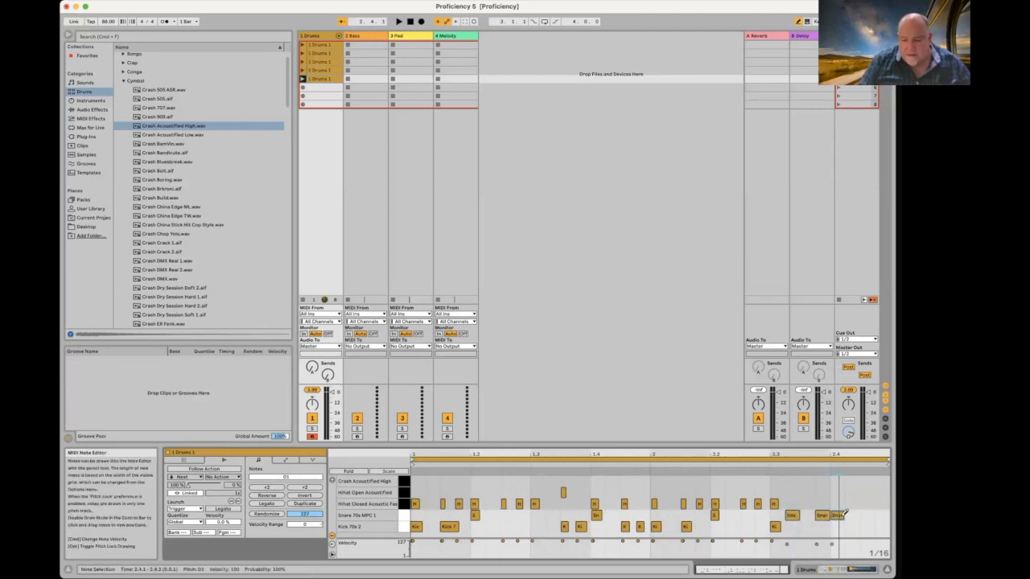
{"action": "left_click_drag", "start_coordinate": [869, 513], "coordinate": [883, 515]}
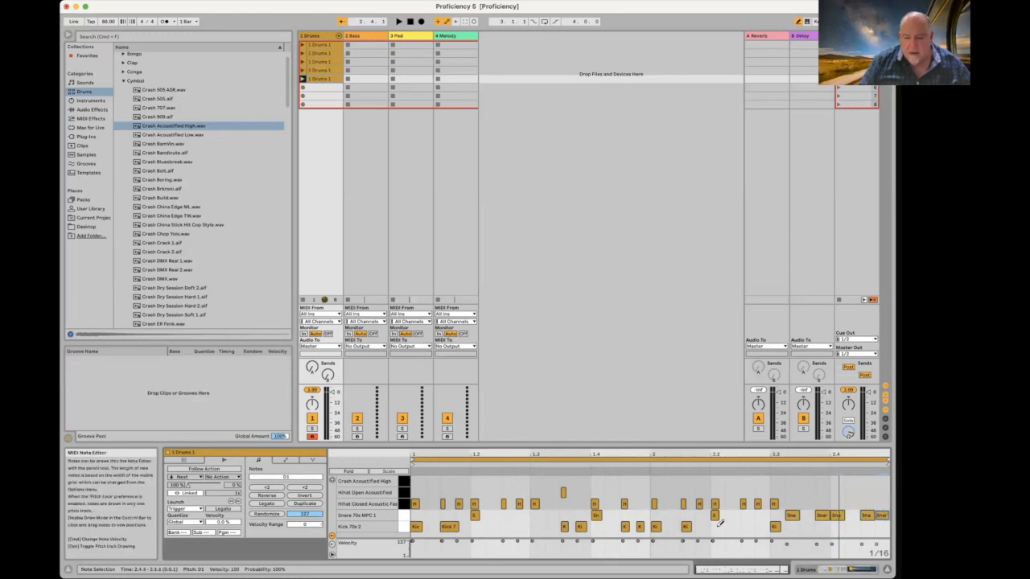
Step: Play the fifth Drums clip and rename it 'Fill'
{"action": "left_click", "coordinate": [303, 79]}
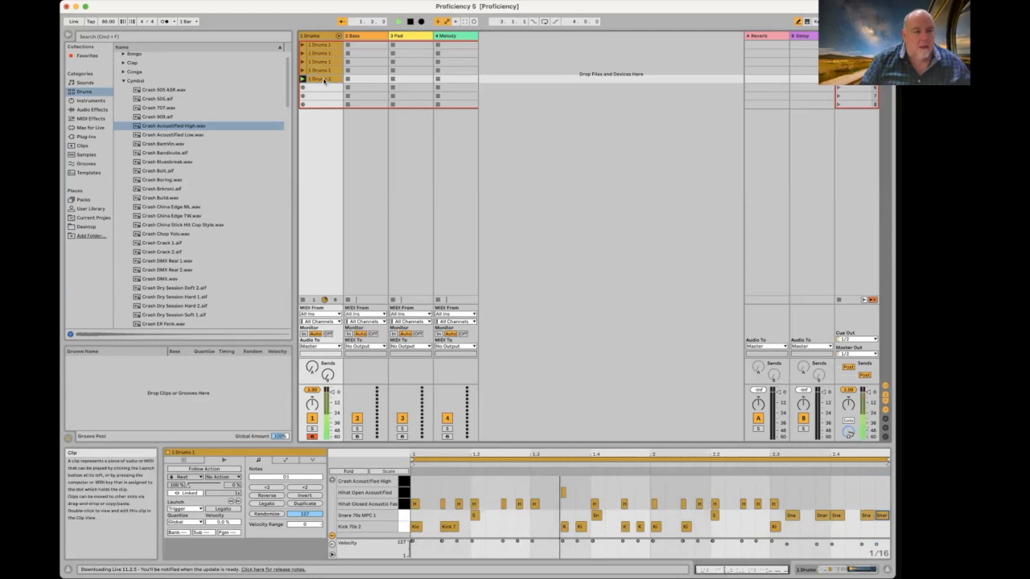
{"action": "key", "text": "super+r"}
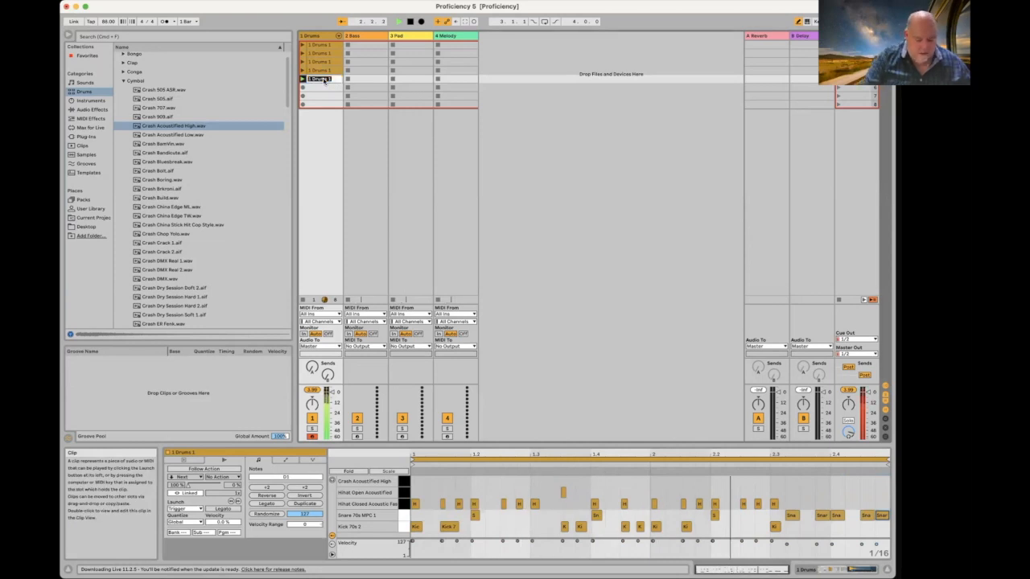
{"action": "type", "text": "Fill"}
{"action": "key", "text": "Return"}
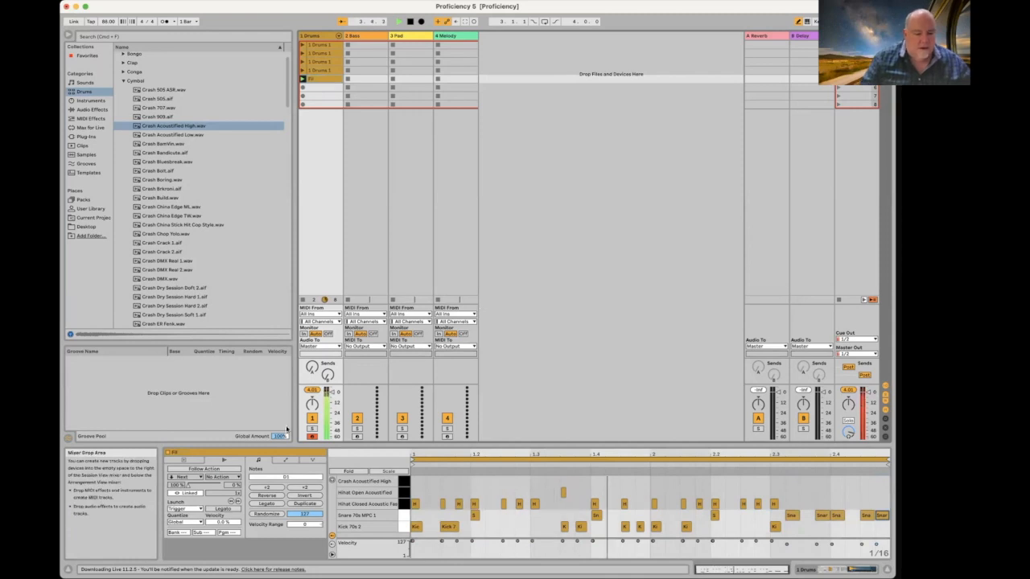
Step: Lower the Drums track volume slightly, to around -3 dB
{"action": "left_click", "coordinate": [316, 36]}
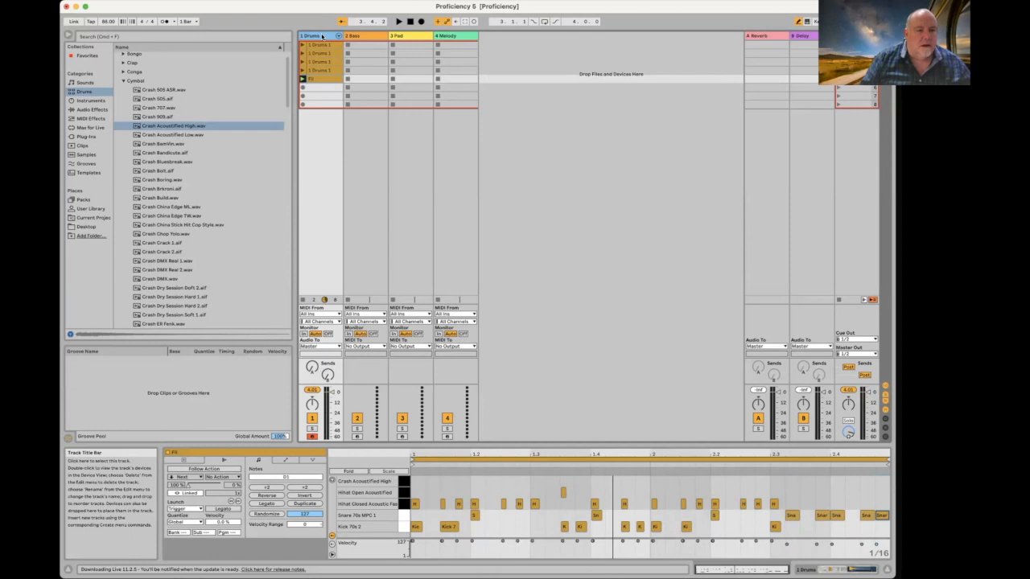
{"action": "double_click", "coordinate": [325, 36]}
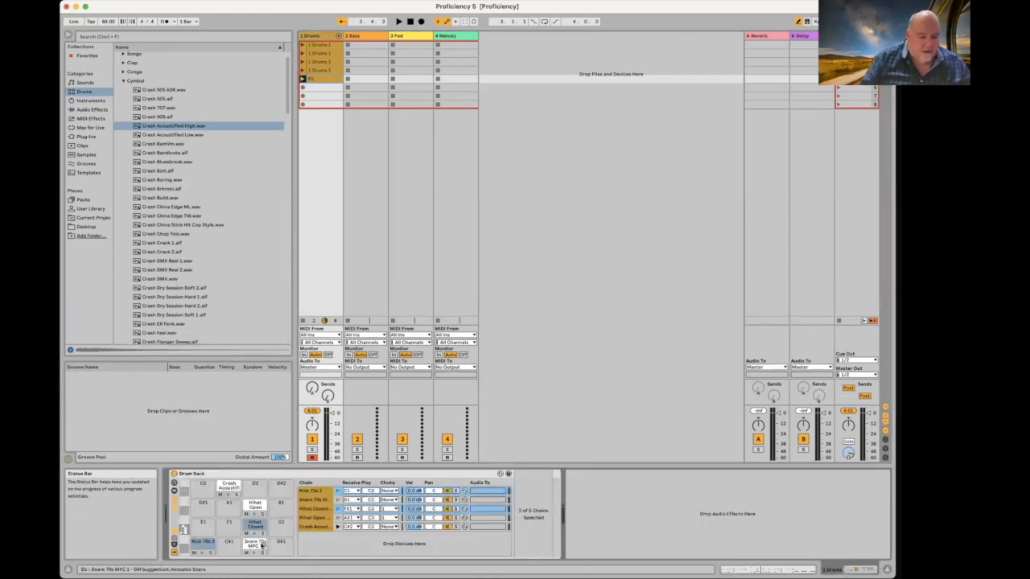
{"action": "left_click", "coordinate": [313, 500]}
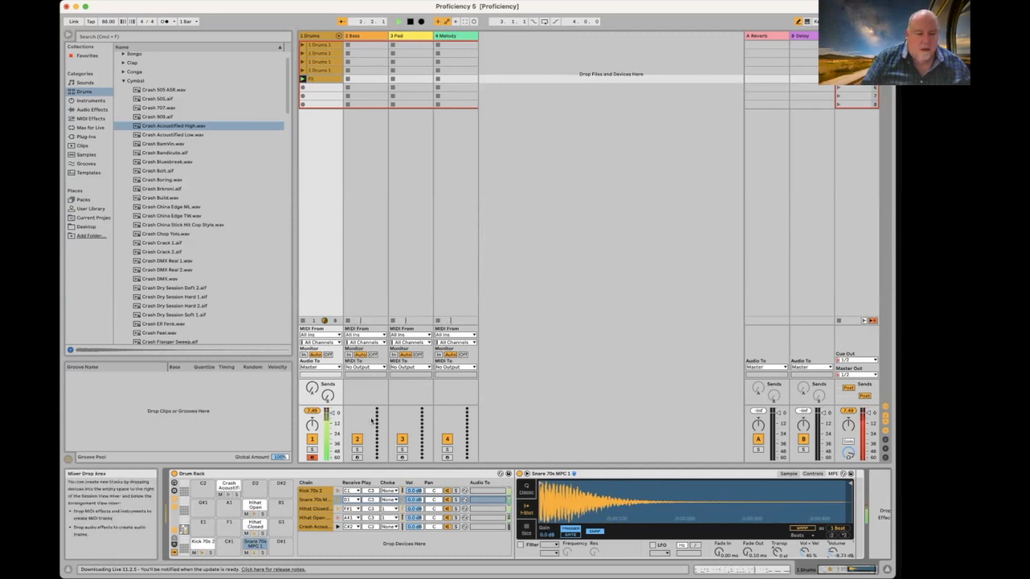
{"action": "left_click_drag", "start_coordinate": [333, 415], "coordinate": [333, 418]}
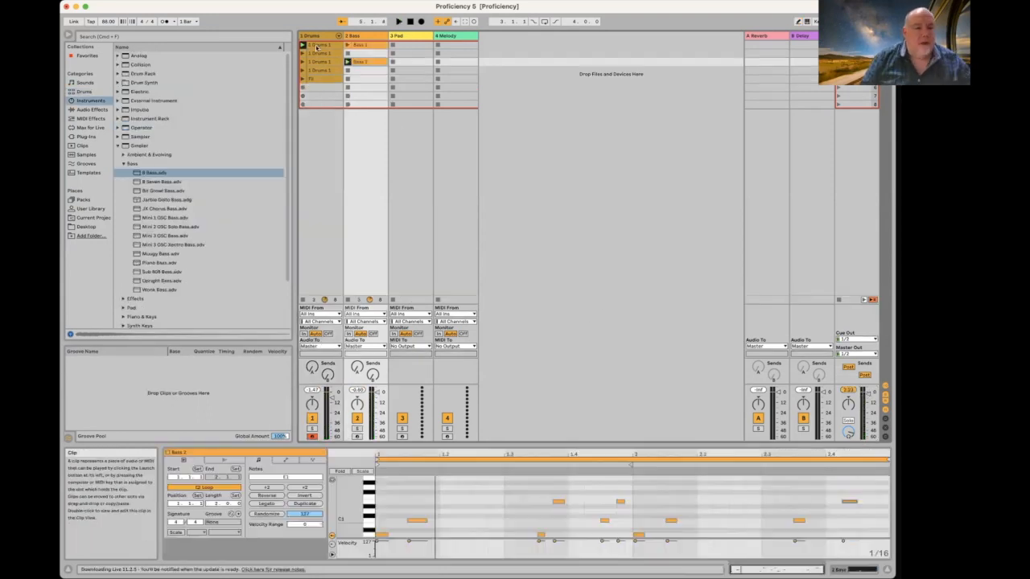
Step: Select the first '1 Drums 1' clip to show its crash, hi-hat, snare and kick notes
{"action": "left_click", "coordinate": [317, 46]}
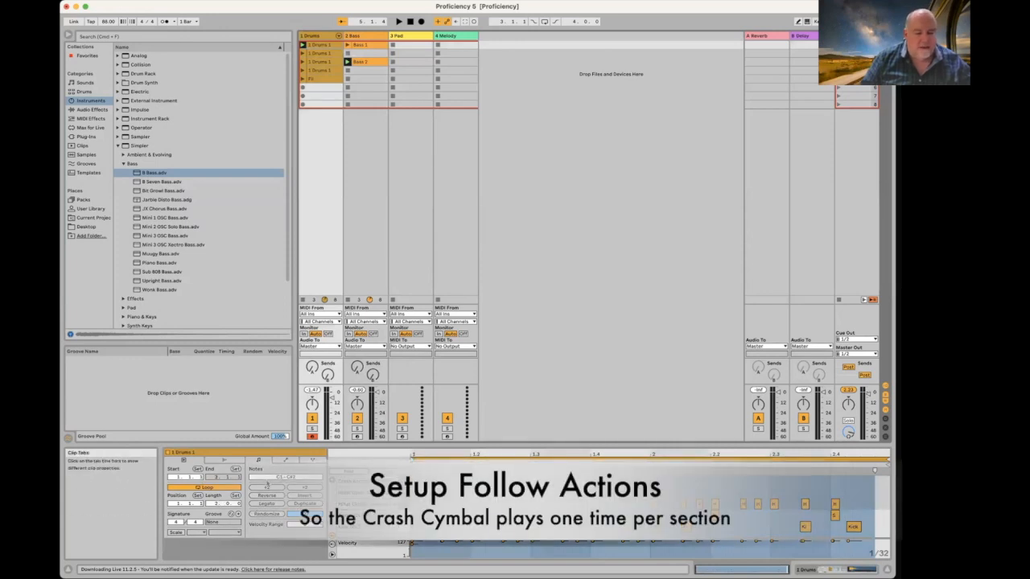
Step: Enable Follow Action A set to Next on the first Drums 1 clip and launch it
{"action": "left_click", "coordinate": [232, 461]}
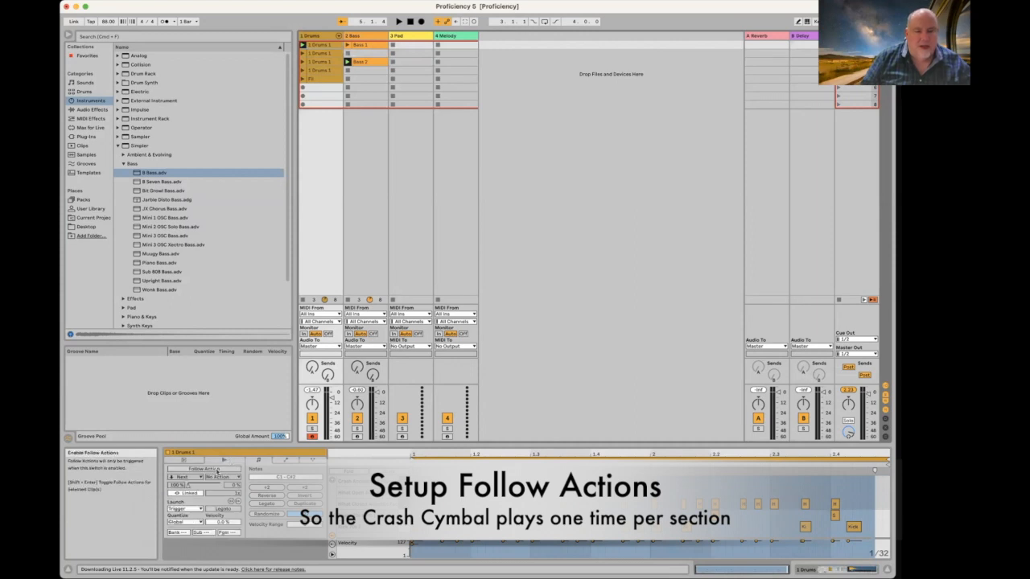
{"action": "left_click", "coordinate": [216, 470]}
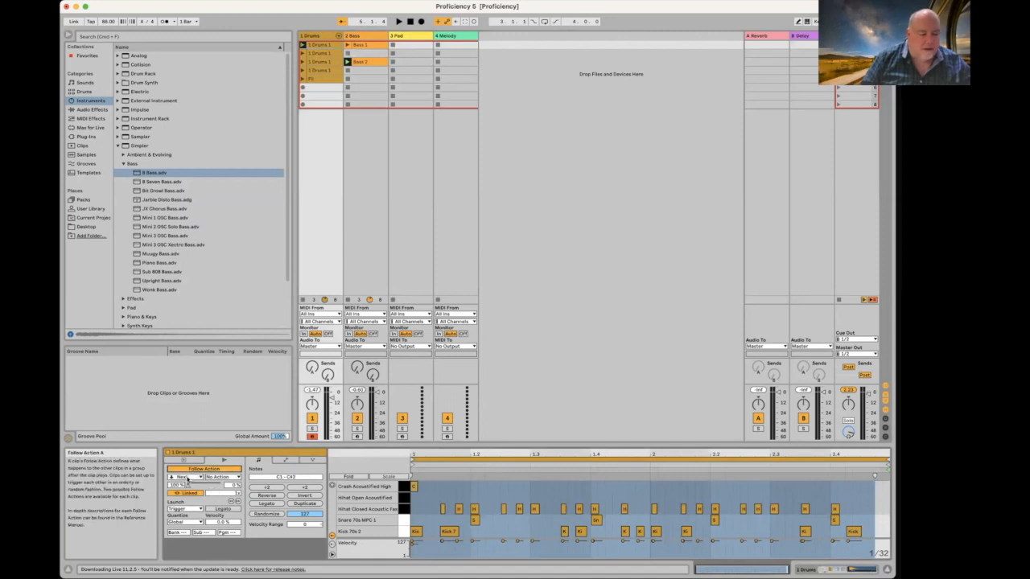
{"action": "left_click", "coordinate": [183, 478]}
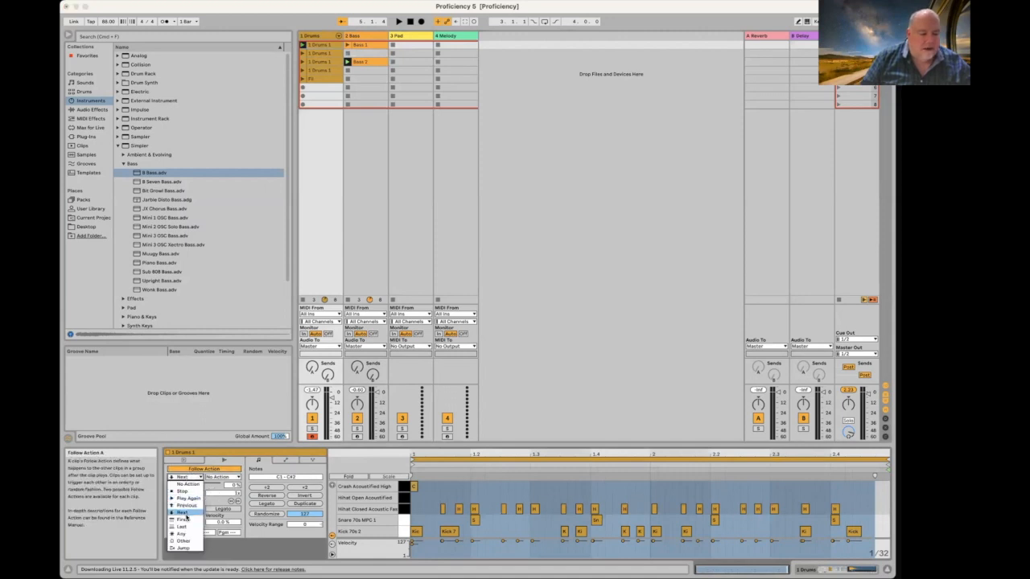
{"action": "left_click", "coordinate": [185, 512]}
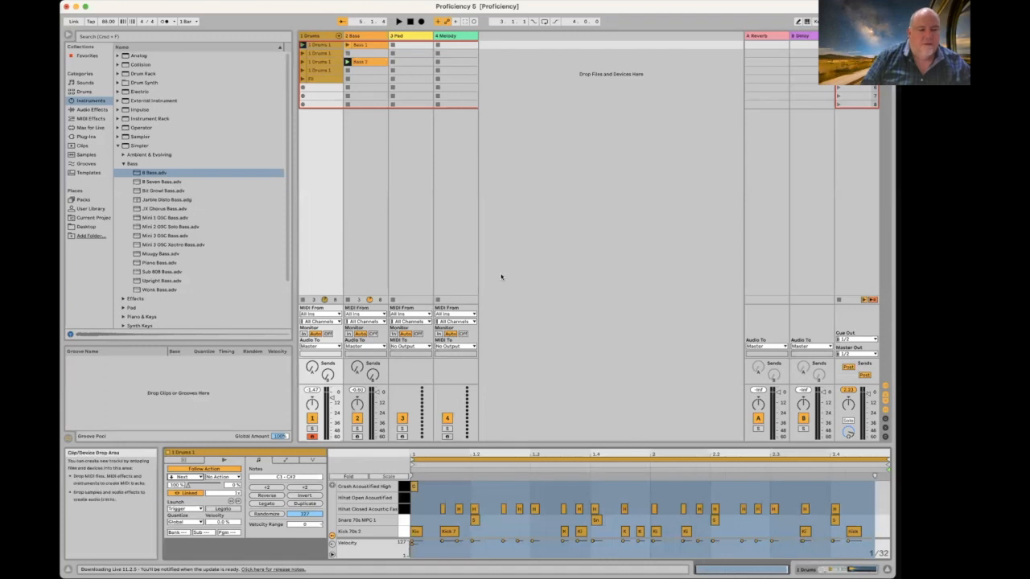
{"action": "left_click", "coordinate": [303, 46]}
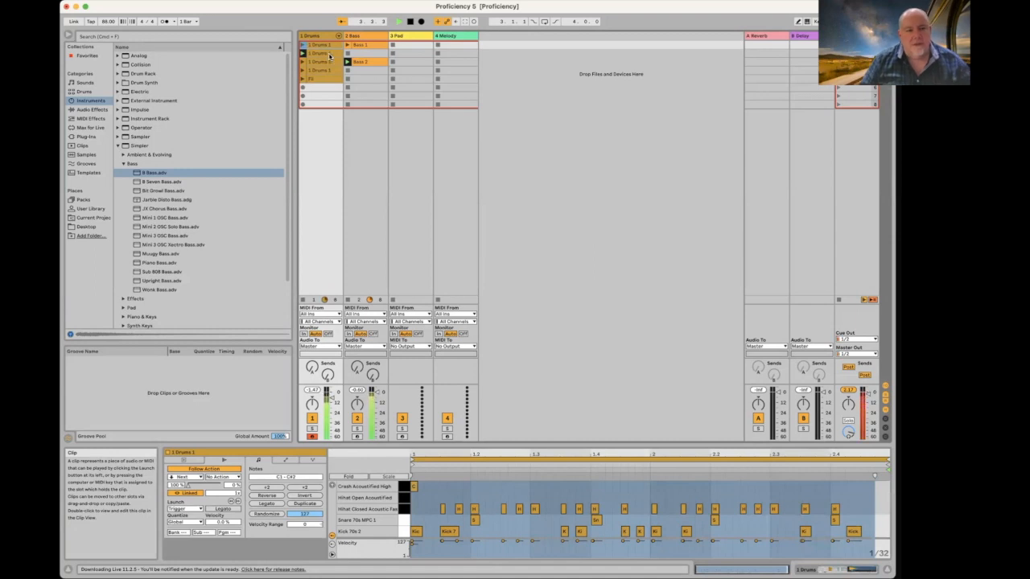
{"action": "left_click", "coordinate": [323, 62]}
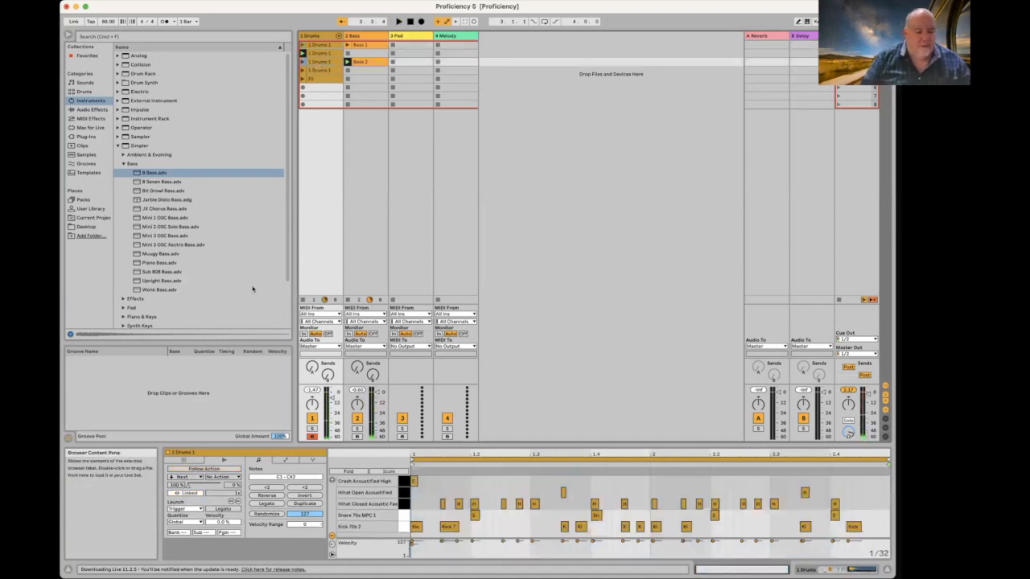
Step: Turn on the Next follow action for the third Drums 1 clip, test the sequence, then stop
{"action": "left_click", "coordinate": [207, 469]}
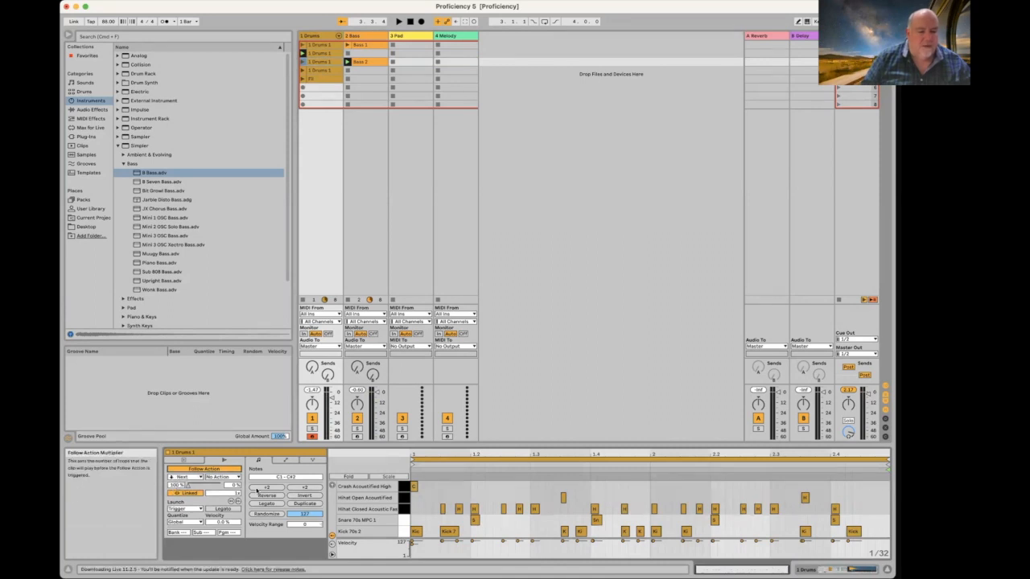
{"action": "left_click", "coordinate": [303, 62]}
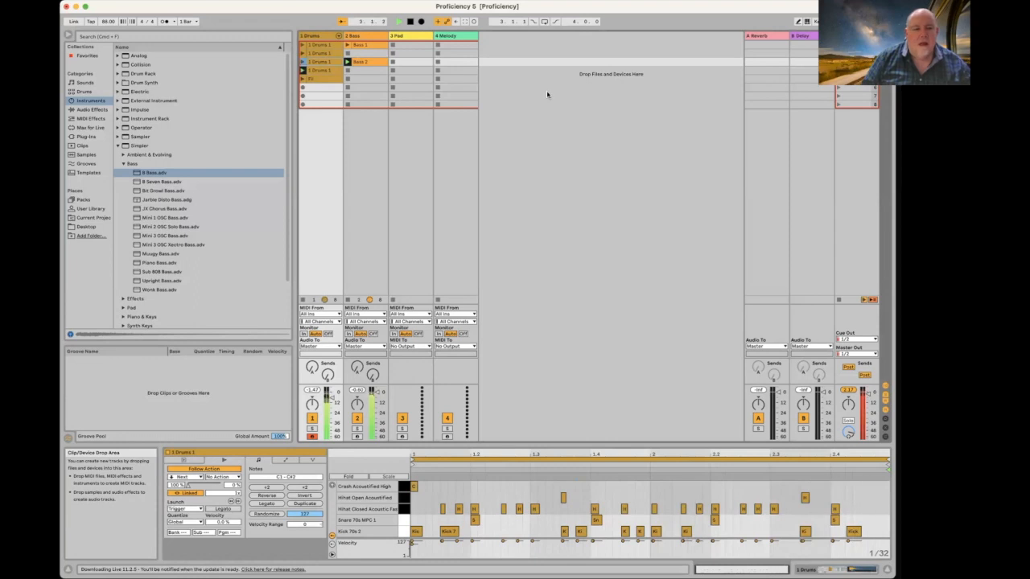
{"action": "key", "text": "space"}
Step: Show the Drums track's Drum Rack and audition the Crash, Snare and Kick pads
{"action": "left_click", "coordinate": [324, 35]}
{"action": "double_click", "coordinate": [327, 35]}
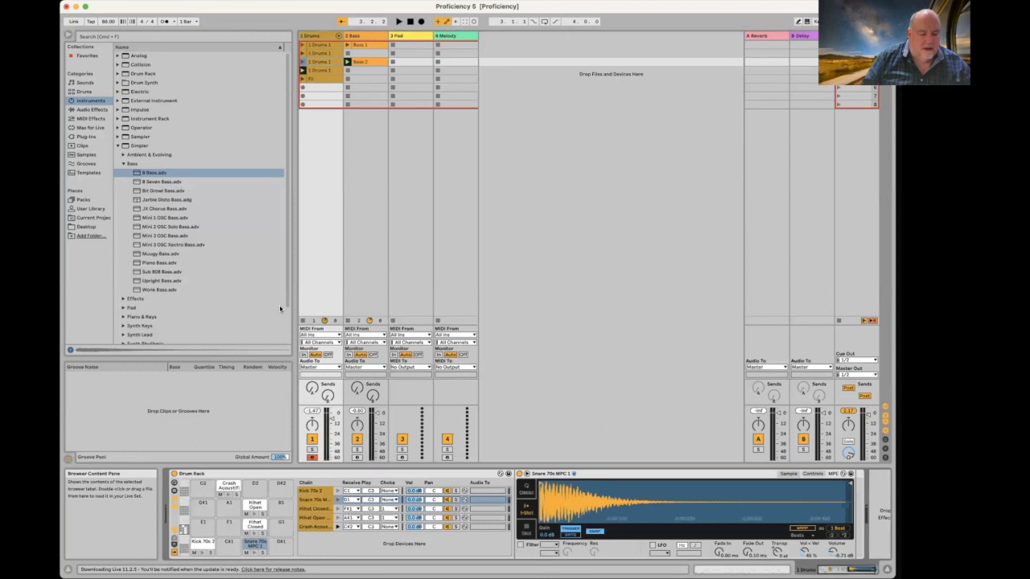
{"action": "left_click", "coordinate": [229, 487]}
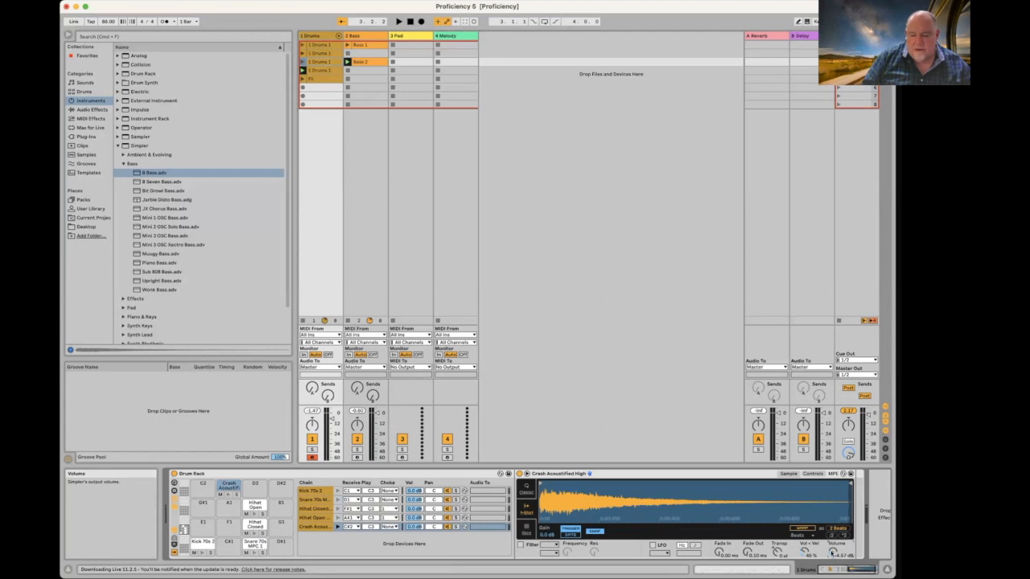
{"action": "left_click", "coordinate": [229, 496]}
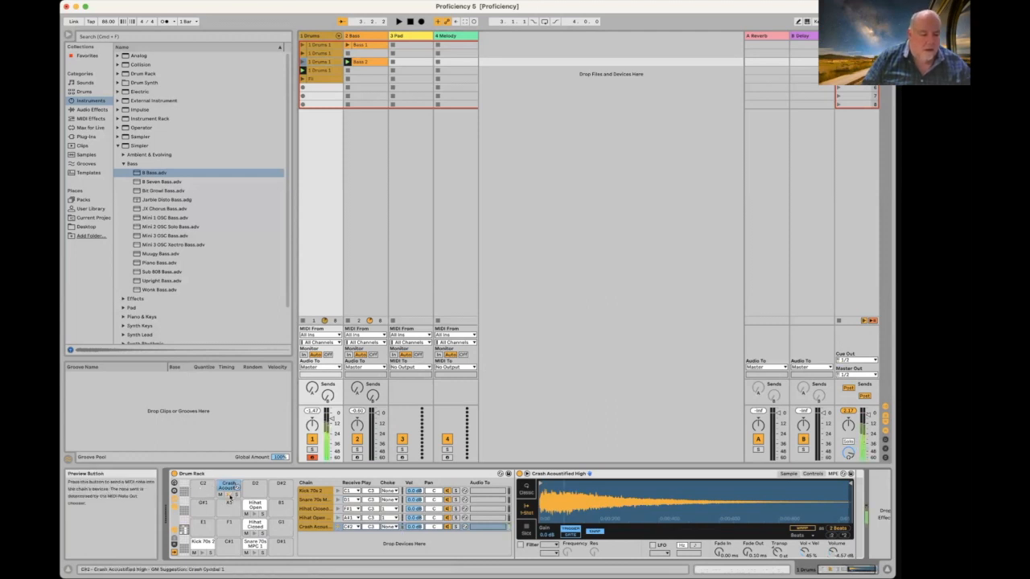
{"action": "left_click", "coordinate": [255, 554]}
{"action": "left_click", "coordinate": [203, 553]}
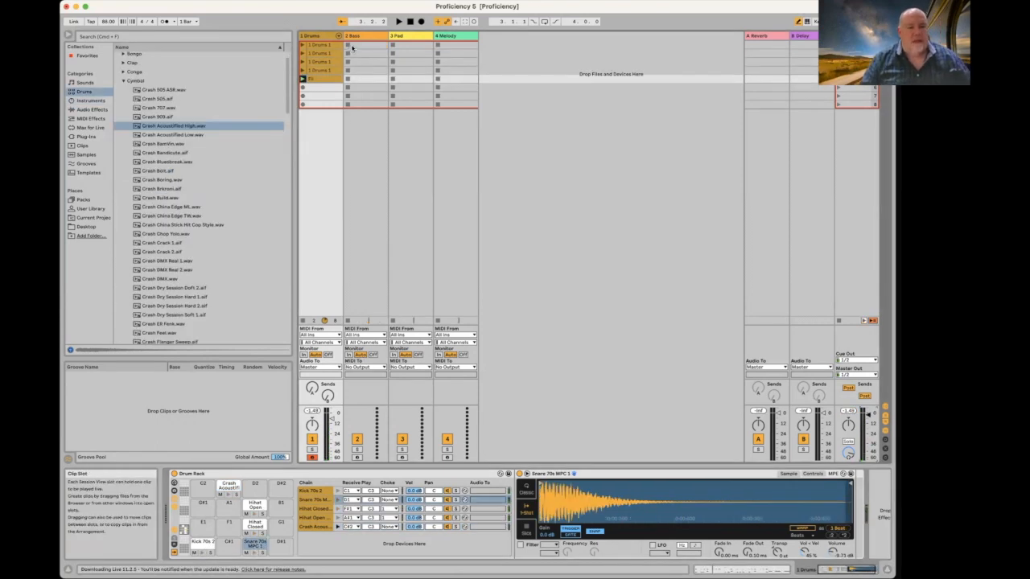
{"action": "left_click", "coordinate": [351, 46]}
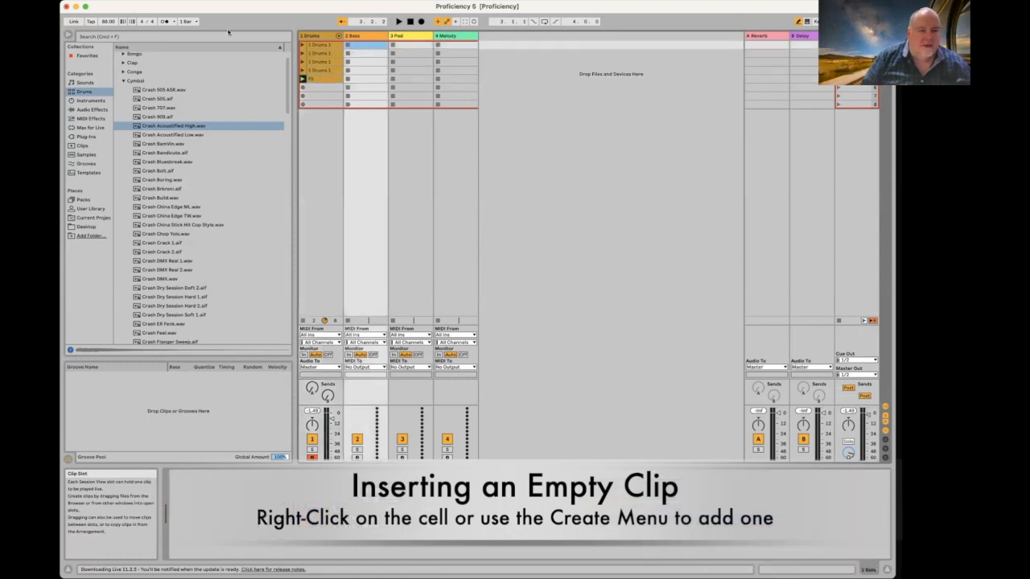
Step: Insert an empty MIDI clip of length 2.0.0 in Bass slot 1, then select the Drums 1 kick notes
{"action": "left_click", "coordinate": [134, 15]}
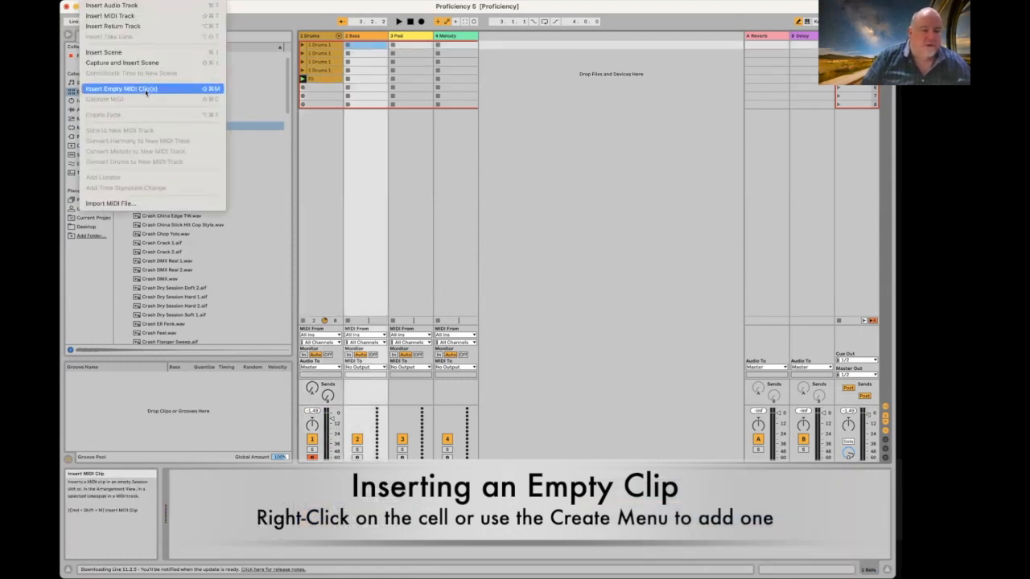
{"action": "right_click", "coordinate": [368, 47]}
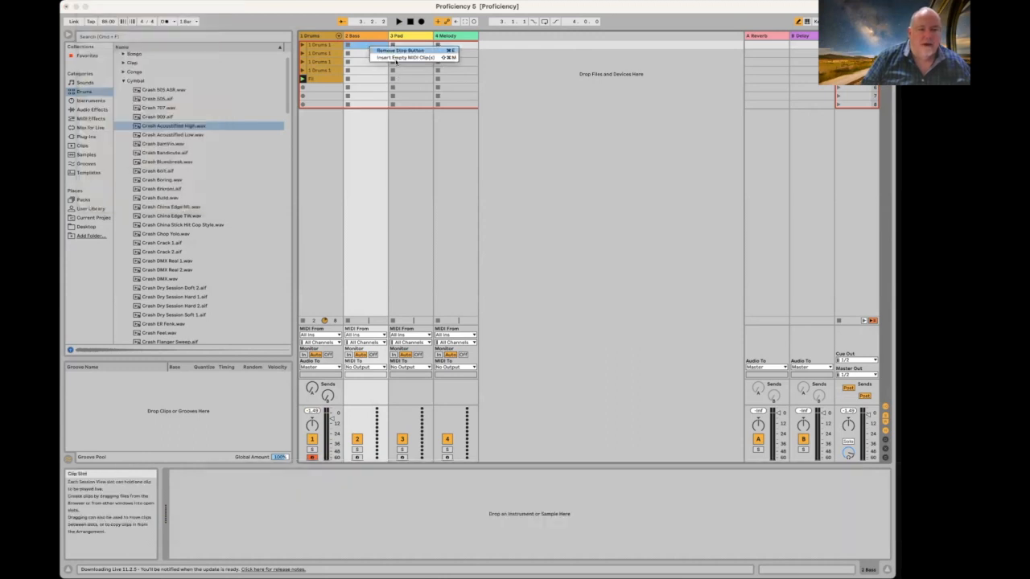
{"action": "left_click", "coordinate": [395, 58]}
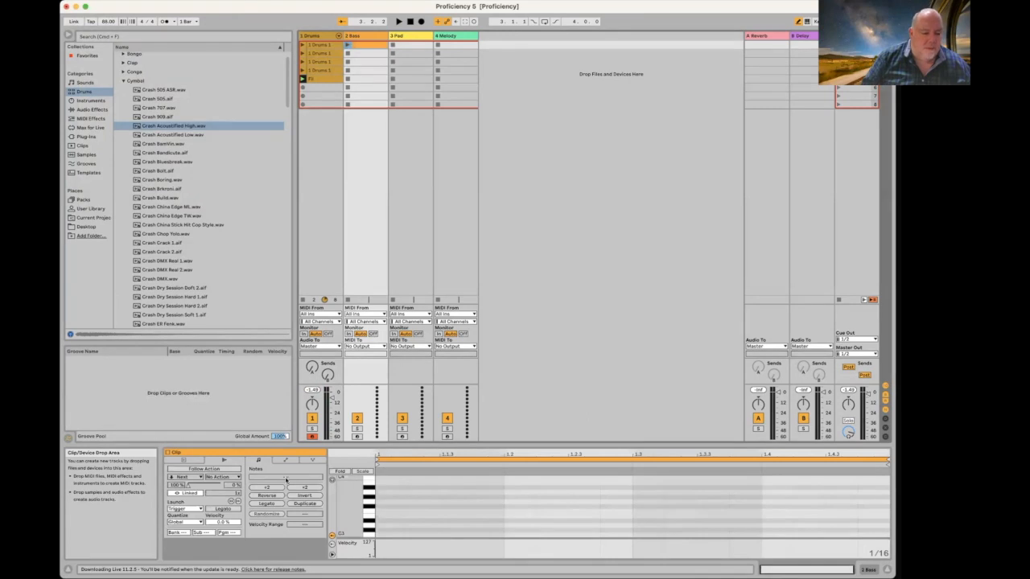
{"action": "left_click", "coordinate": [184, 460]}
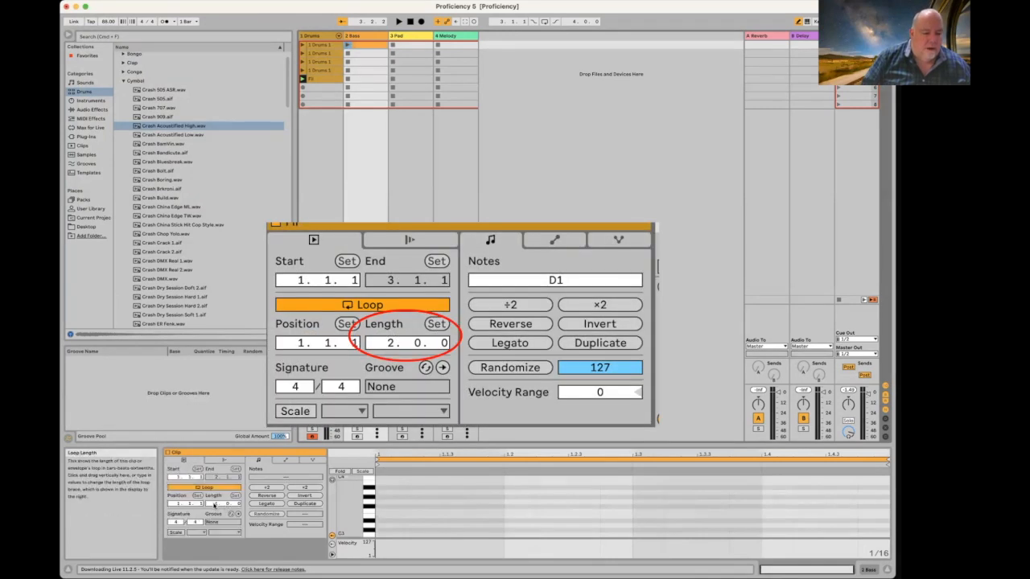
{"action": "left_click", "coordinate": [216, 504]}
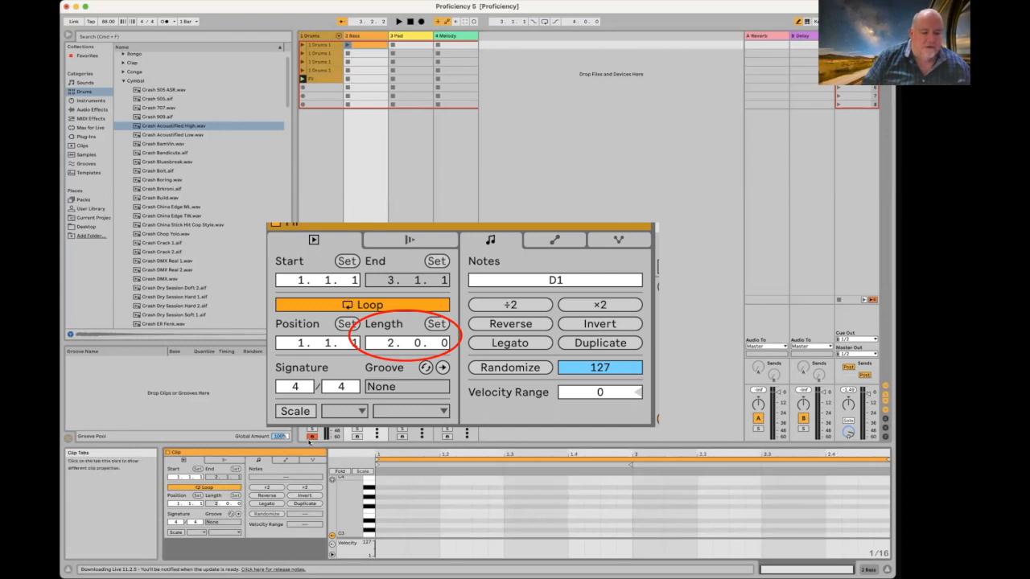
{"action": "left_click", "coordinate": [319, 46]}
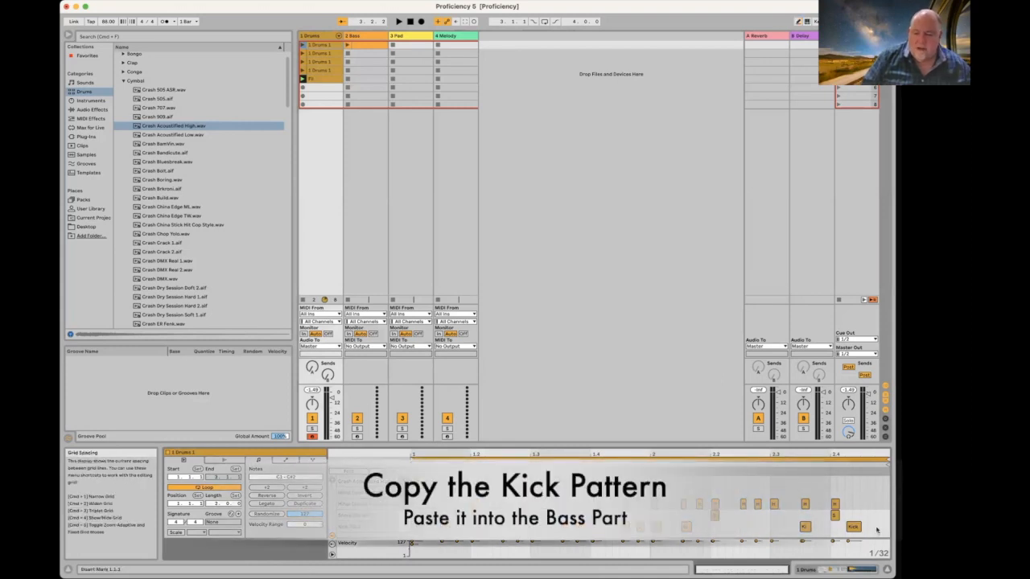
{"action": "left_click_drag", "start_coordinate": [877, 529], "coordinate": [410, 526]}
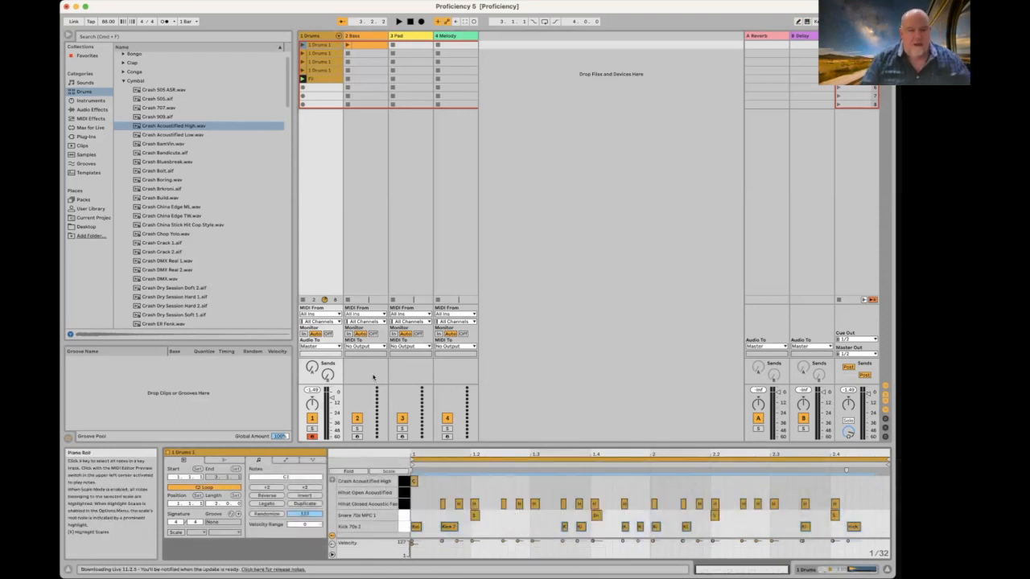
Step: Paste the Kick 70s 2 notes into the empty Bass clip and start playback
{"action": "left_click", "coordinate": [364, 46]}
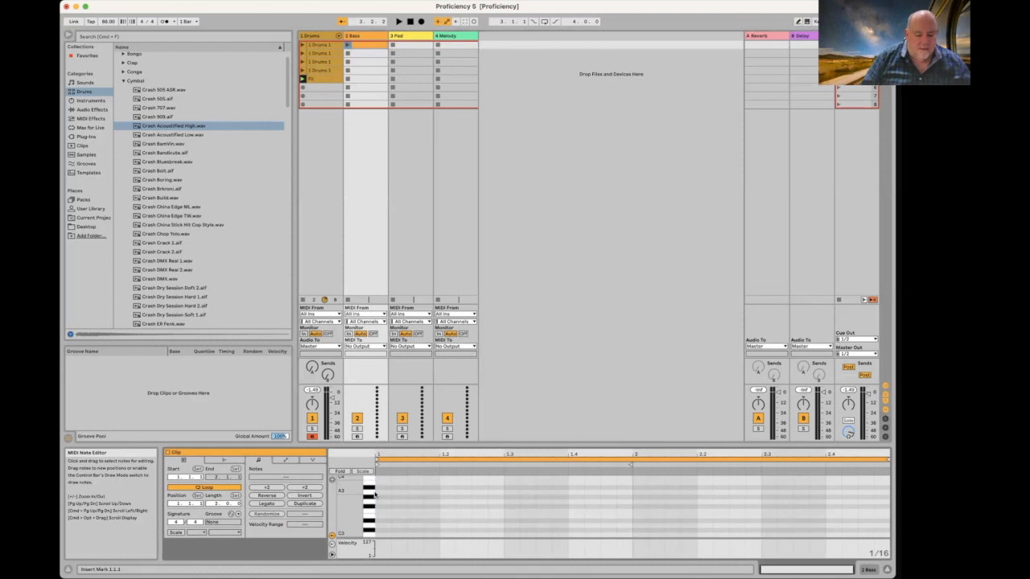
{"action": "key", "text": "super+v"}
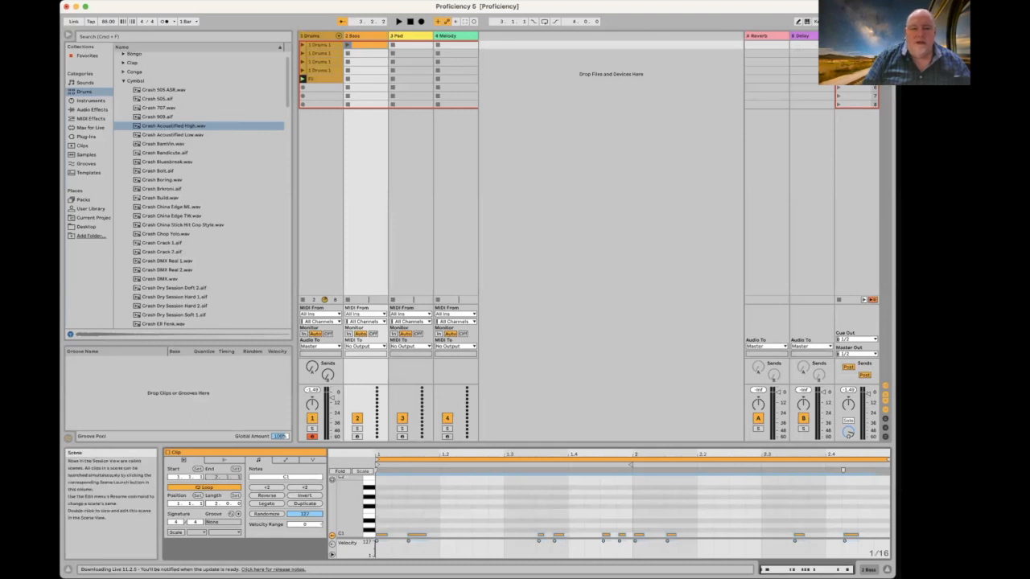
{"action": "key", "text": "space"}
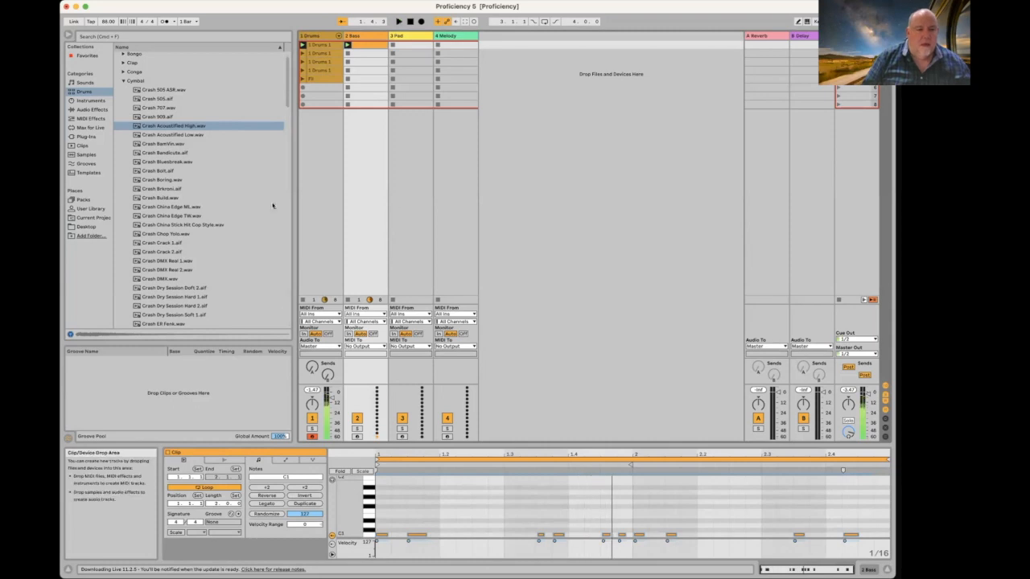
Step: Load the Simpler B Bass preset from the Instruments browser onto the Bass track
{"action": "scroll", "coordinate": [145, 126], "scroll_direction": "down", "scroll_amount": 4}
{"action": "scroll", "coordinate": [145, 125], "scroll_direction": "up", "scroll_amount": 5}
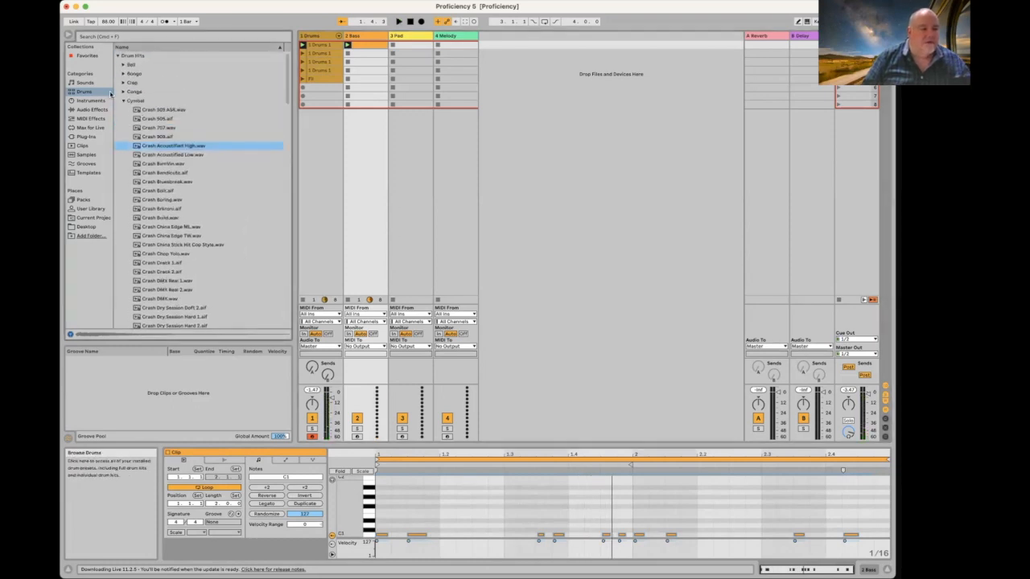
{"action": "left_click", "coordinate": [123, 101]}
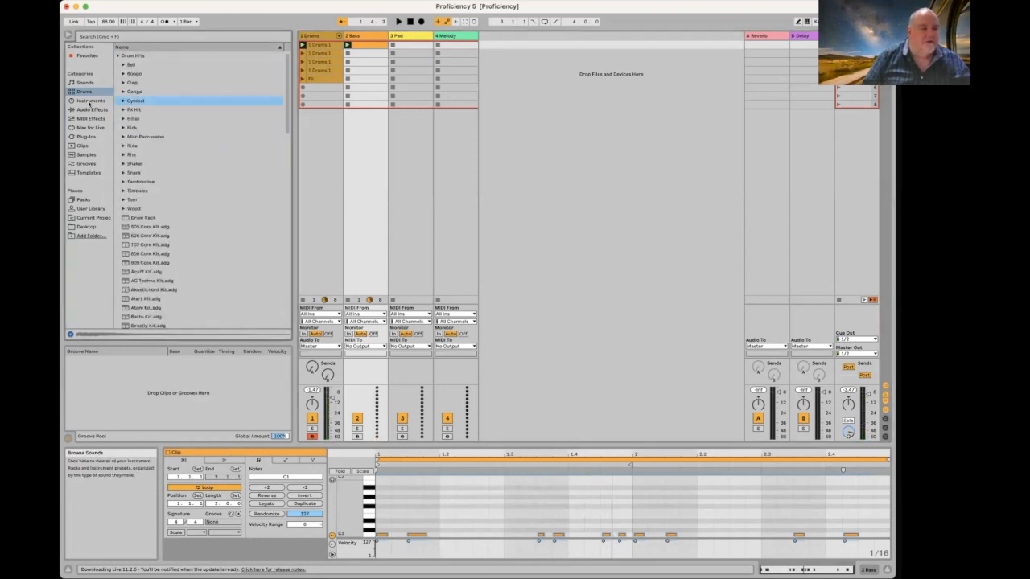
{"action": "left_click", "coordinate": [119, 56]}
{"action": "left_click", "coordinate": [90, 101]}
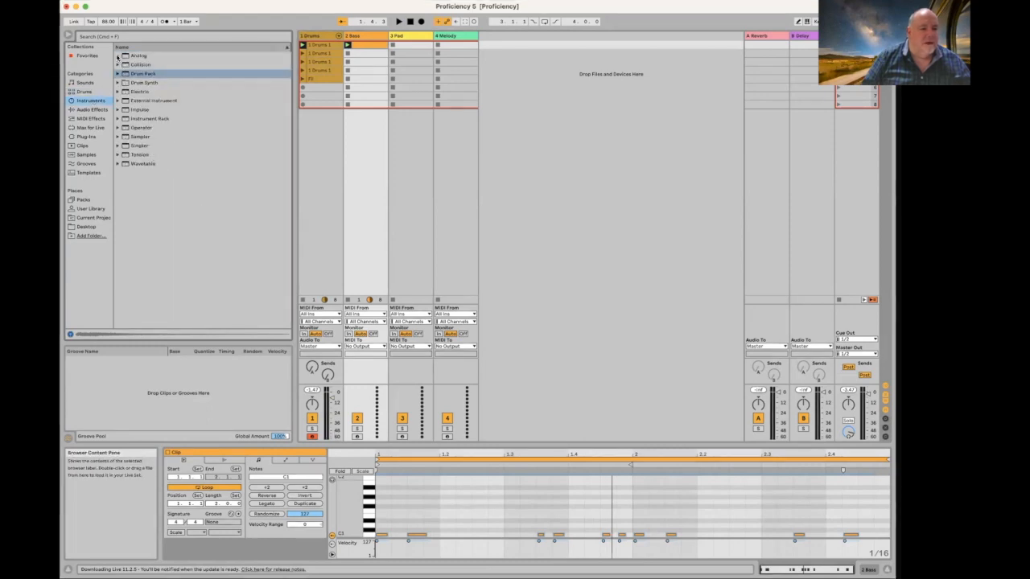
{"action": "left_click", "coordinate": [119, 146]}
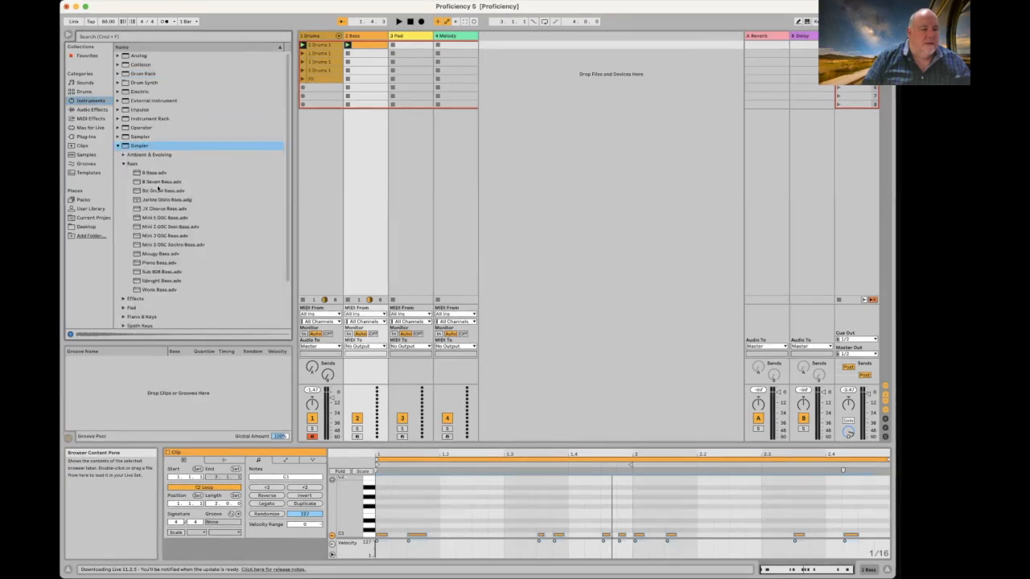
{"action": "left_click", "coordinate": [137, 173]}
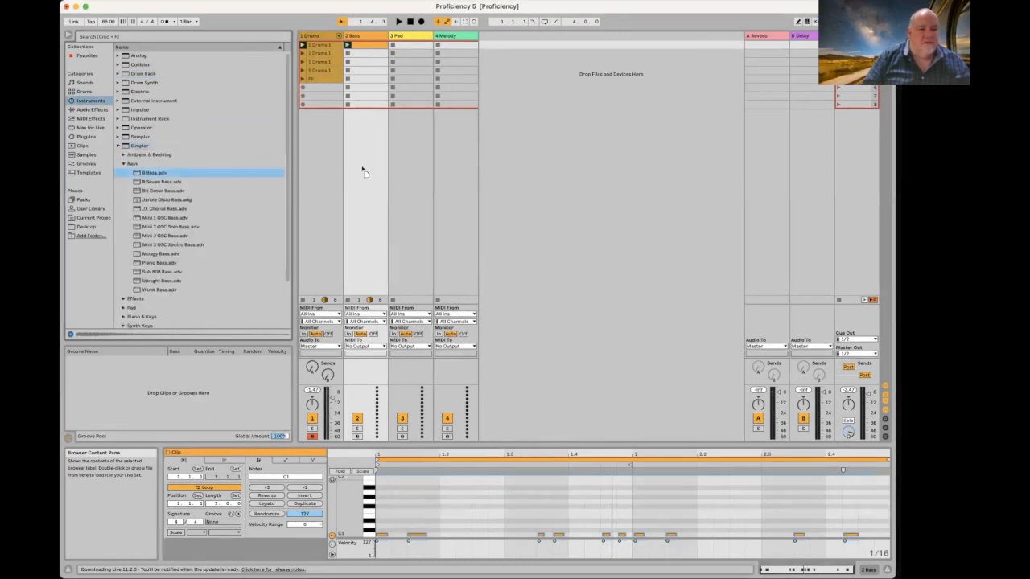
{"action": "left_click", "coordinate": [365, 37]}
{"action": "left_click_drag", "start_coordinate": [137, 173], "coordinate": [363, 37]}
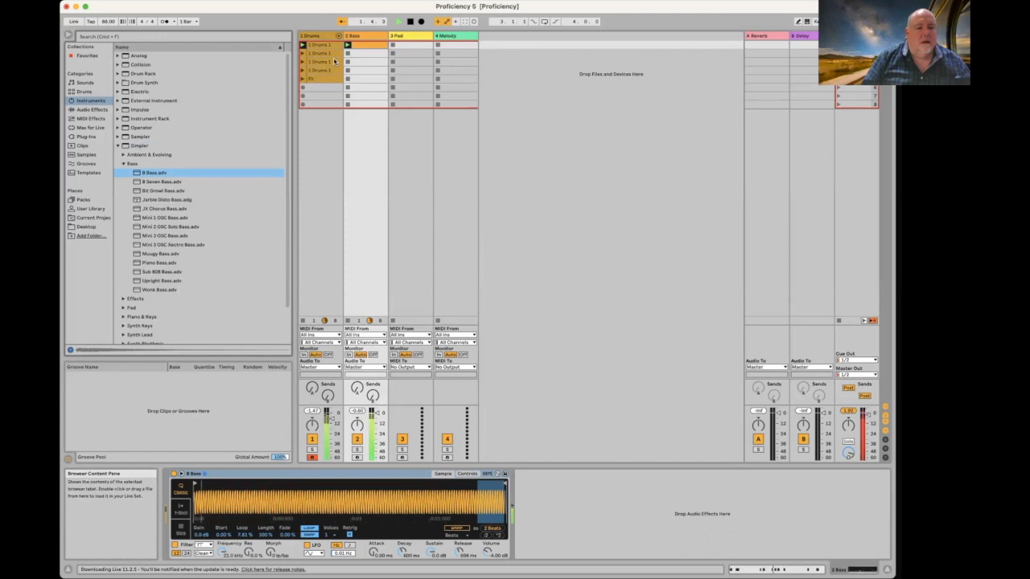
Step: Stop playback and rename the recorded bass clip 'Bass 1'
{"action": "key", "text": "space"}
{"action": "left_click", "coordinate": [368, 46]}
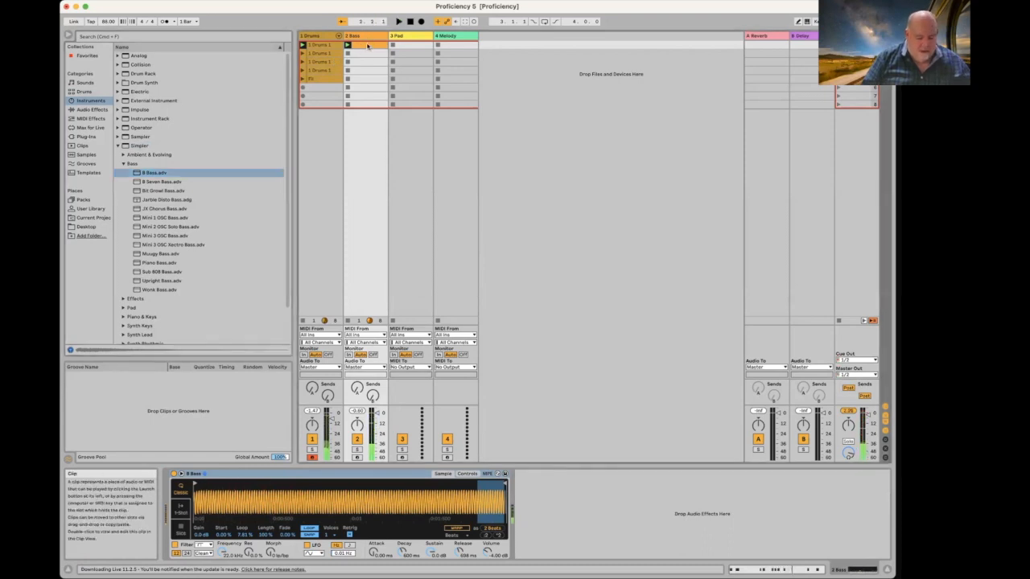
{"action": "key", "text": "super+r"}
{"action": "type", "text": "Bass 1"}
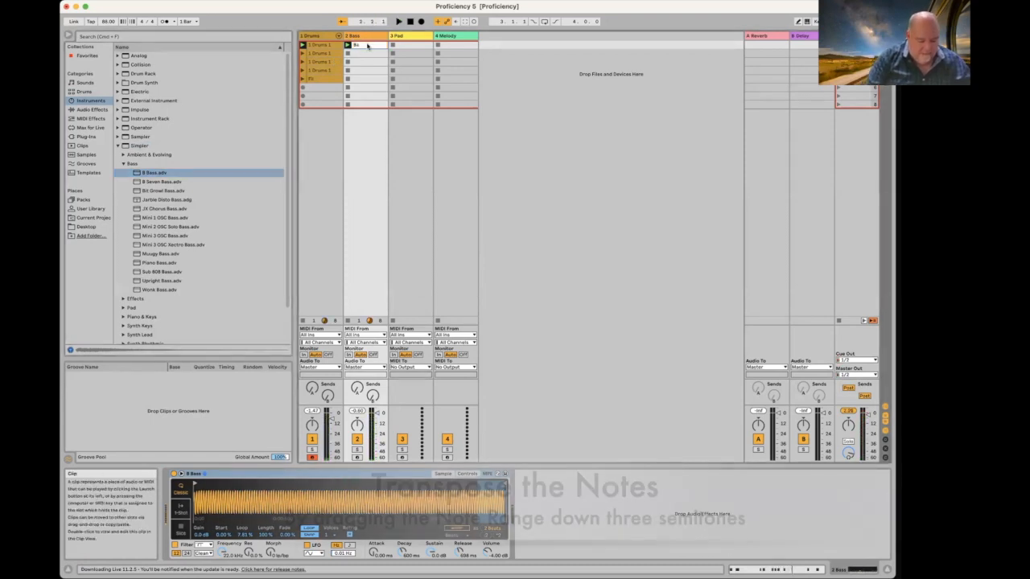
{"action": "key", "text": "Return"}
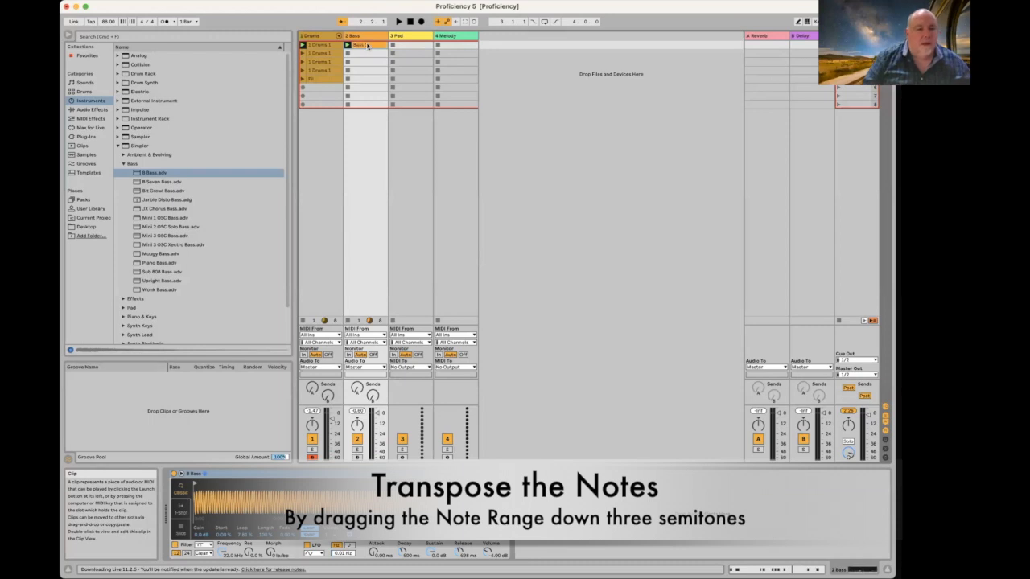
Step: Transpose Bass 1's notes down three semitones and copy the clip into the third slot
{"action": "double_click", "coordinate": [368, 46]}
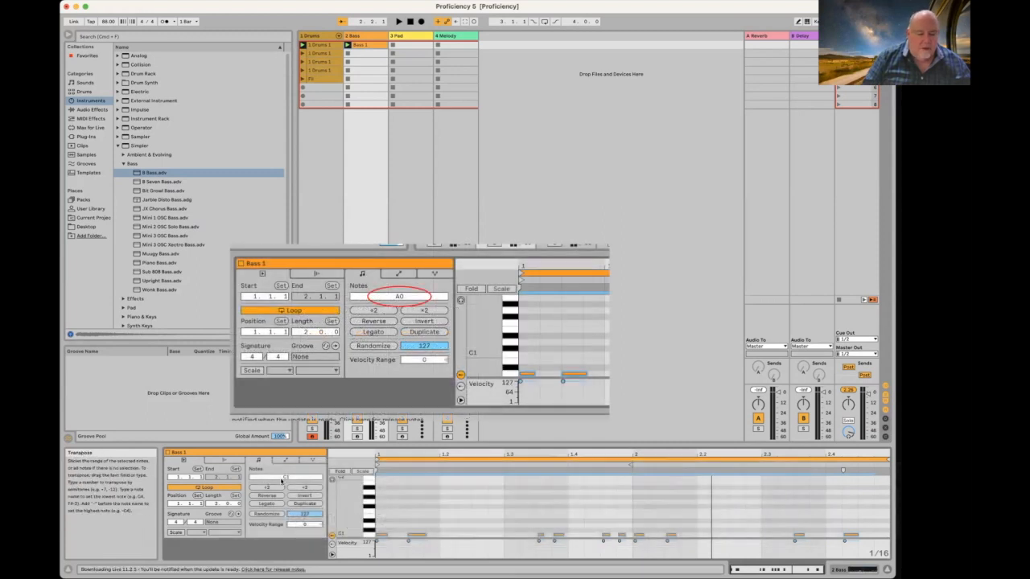
{"action": "left_click", "coordinate": [285, 478]}
{"action": "left_click_drag", "start_coordinate": [284, 478], "coordinate": [285, 490]}
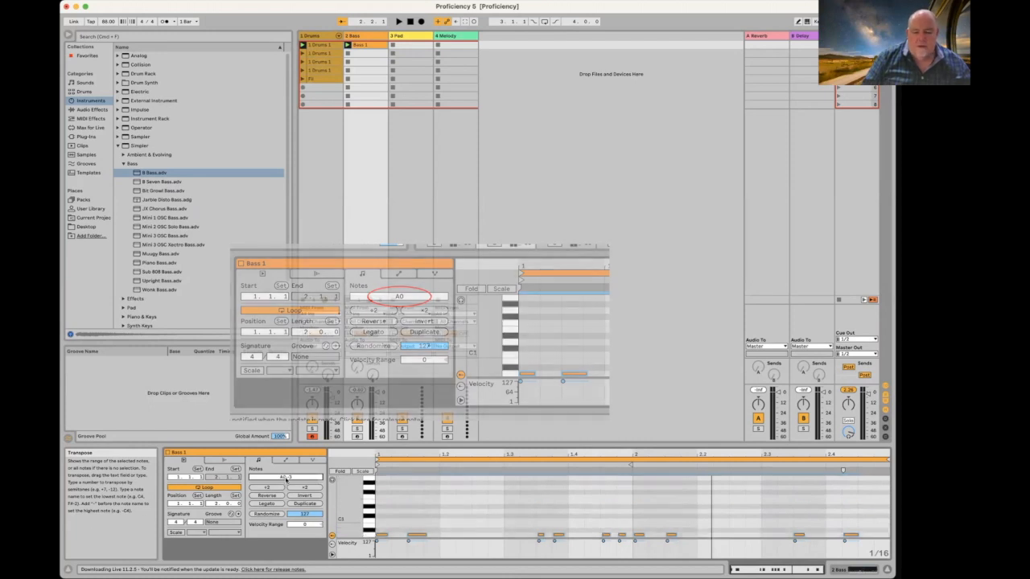
{"action": "left_click_drag", "start_coordinate": [519, 511], "coordinate": [406, 544]}
{"action": "key", "text": "super+a"}
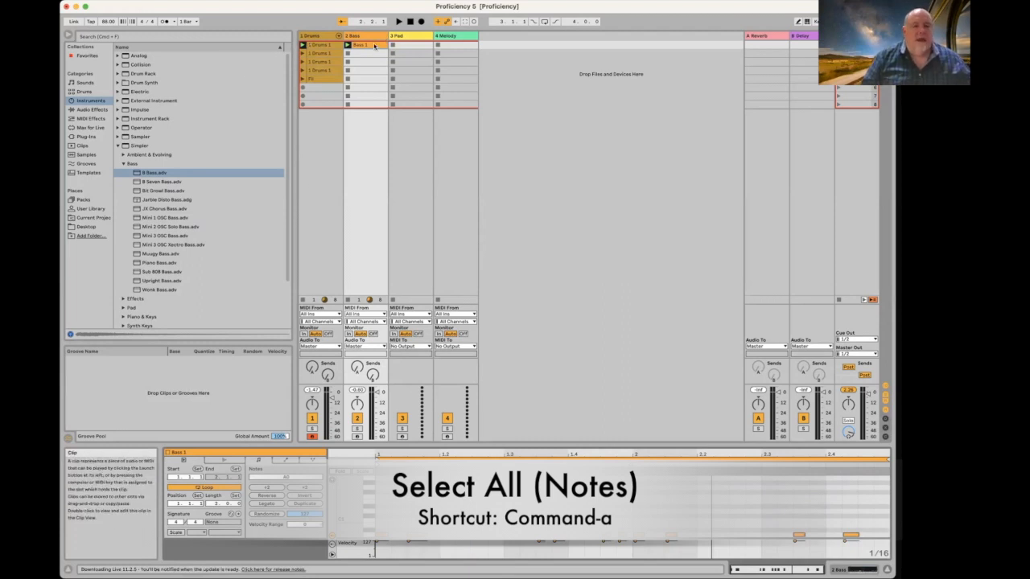
{"action": "left_click_drag", "start_coordinate": [374, 46], "coordinate": [371, 63]}
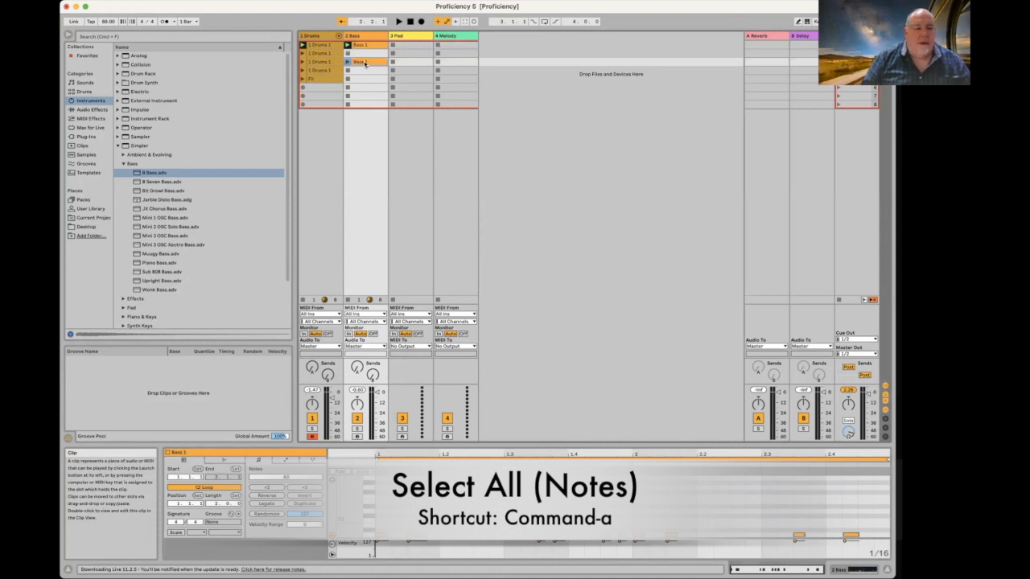
{"action": "key", "text": "super+r"}
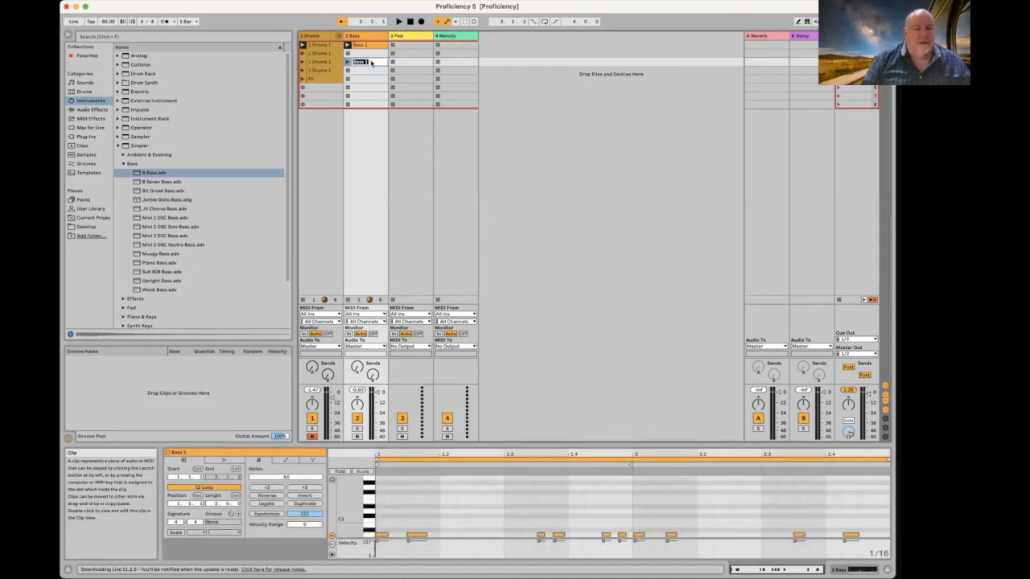
Step: Name the copied clip 'Bass 2' and raise several of its A0 and A#0 notes to around C1
{"action": "type", "text": "Bass 2"}
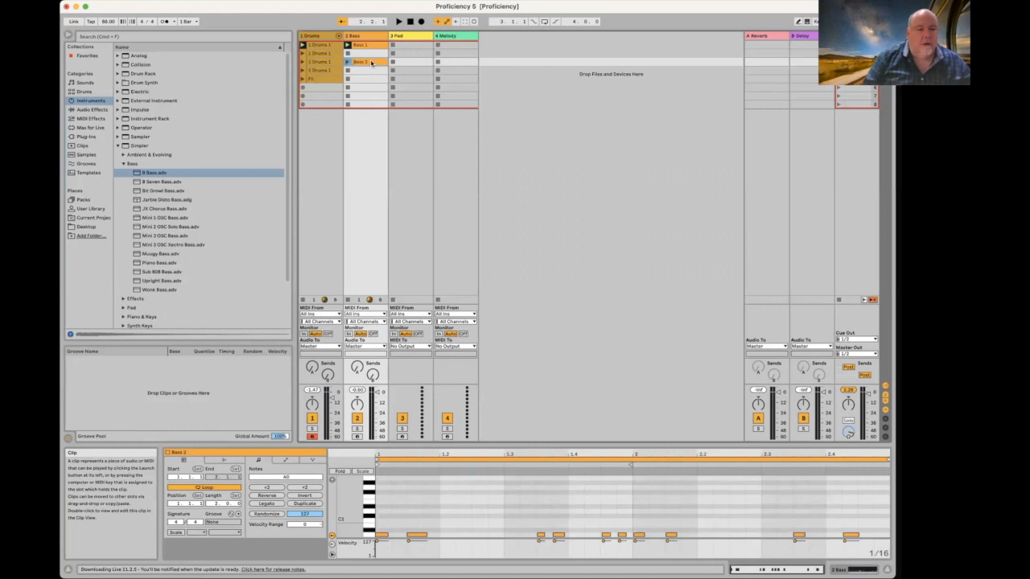
{"action": "key", "text": "Return"}
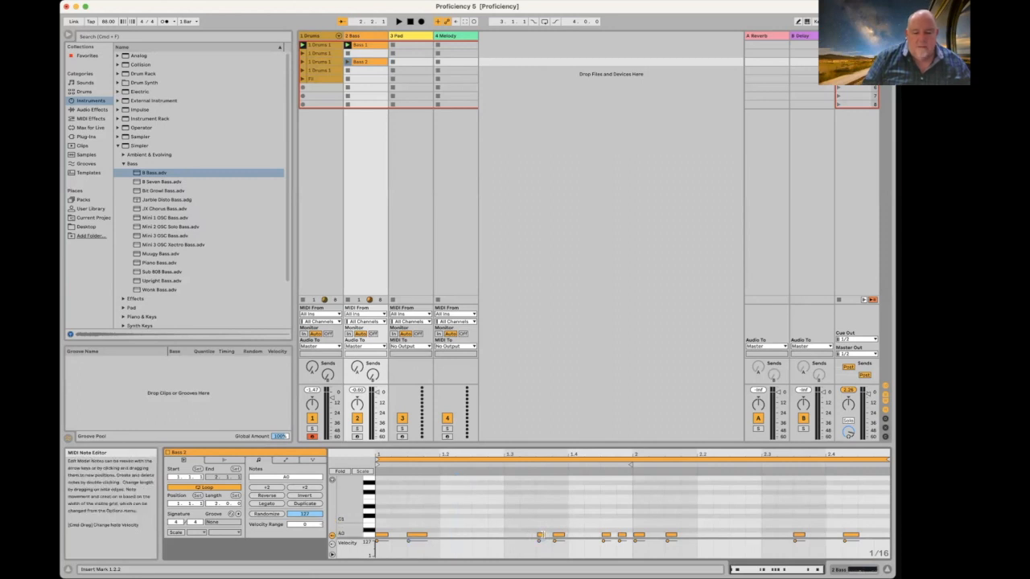
{"action": "left_click_drag", "start_coordinate": [415, 538], "coordinate": [415, 522]}
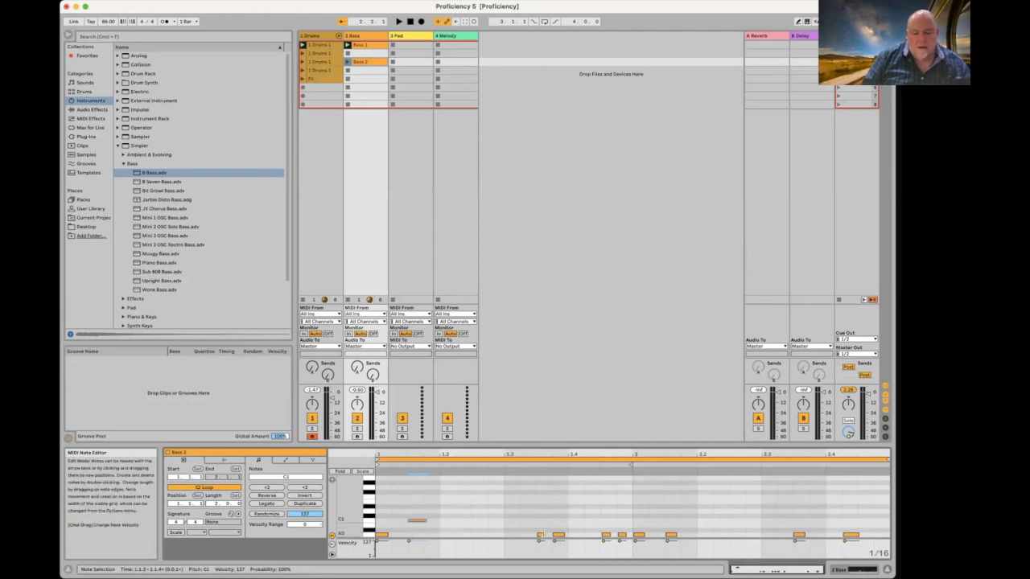
{"action": "left_click_drag", "start_coordinate": [560, 535], "coordinate": [560, 502]}
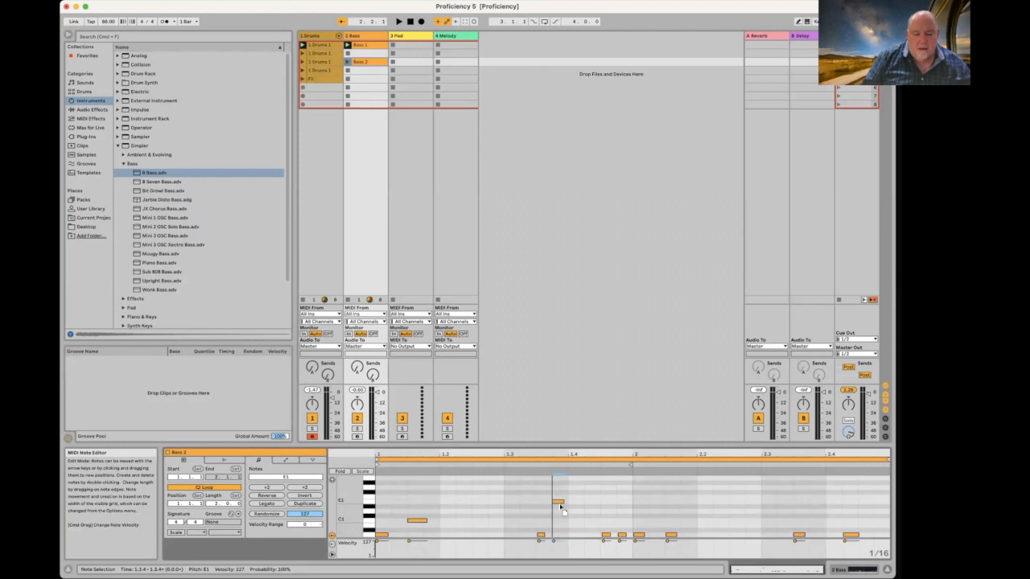
{"action": "left_click_drag", "start_coordinate": [606, 535], "coordinate": [605, 523]}
{"action": "left_click", "coordinate": [622, 536]}
{"action": "left_click_drag", "start_coordinate": [622, 503], "coordinate": [621, 503]}
{"action": "left_click_drag", "start_coordinate": [671, 535], "coordinate": [672, 522]}
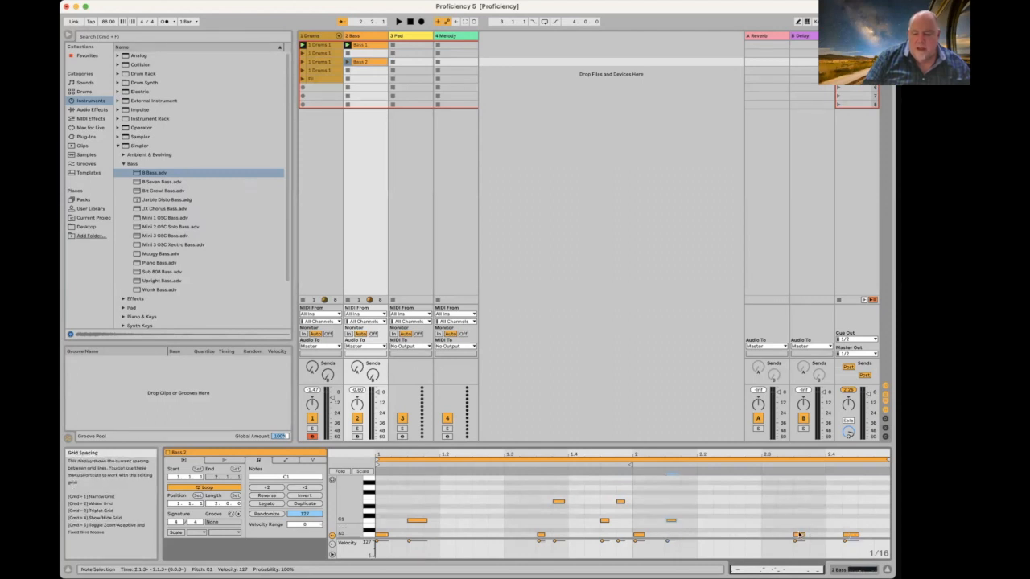
{"action": "left_click_drag", "start_coordinate": [799, 534], "coordinate": [851, 502]}
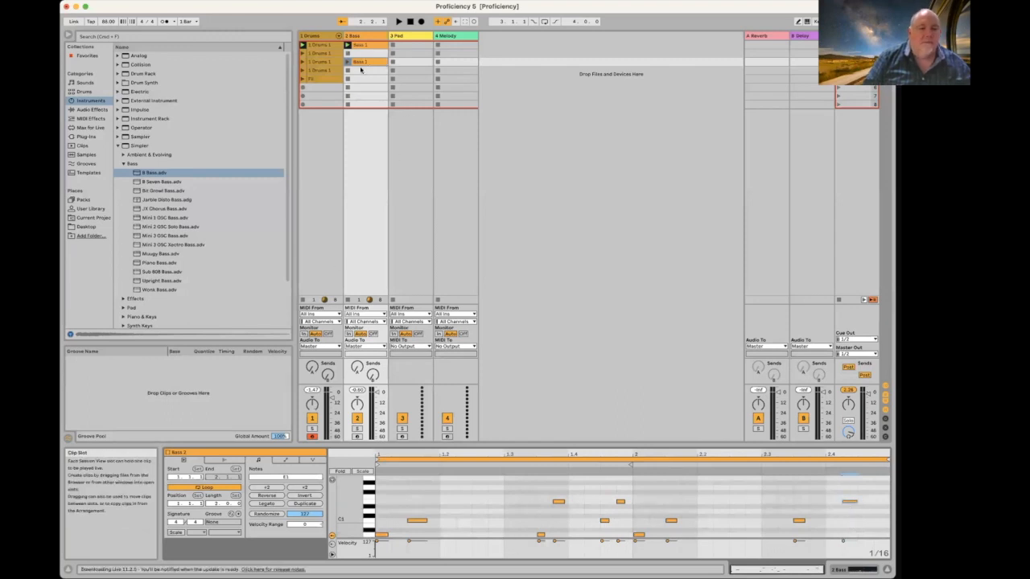
Step: Launch the Bass 2 clip, listen to the new bassline, then stop playback
{"action": "left_click", "coordinate": [348, 62]}
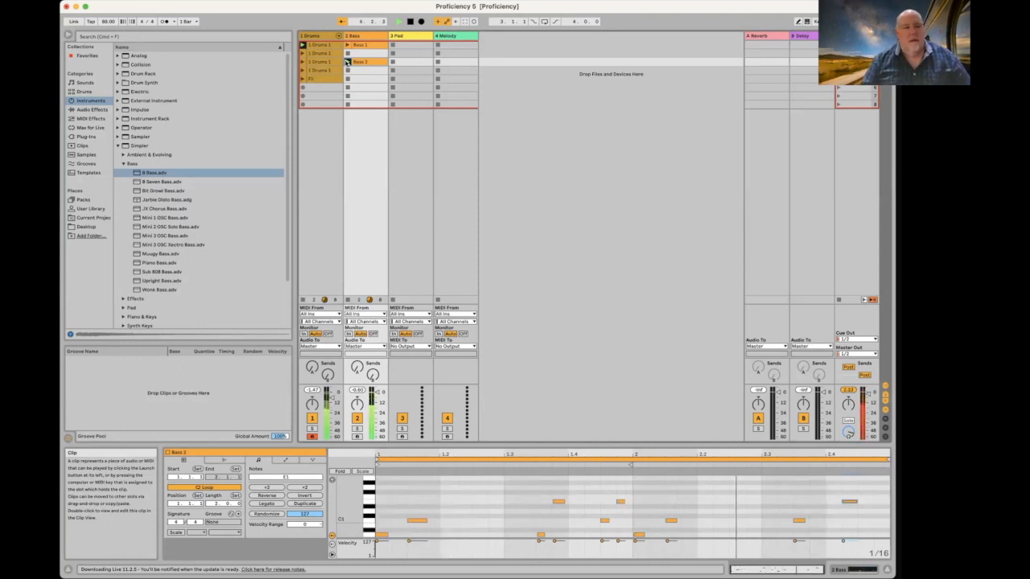
{"action": "key", "text": "space"}
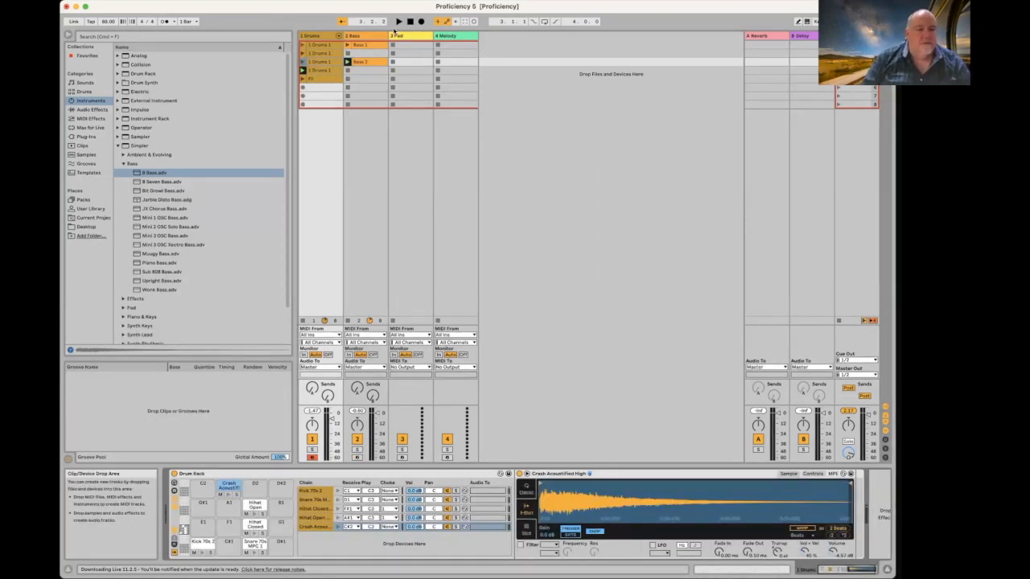
{"action": "left_click", "coordinate": [397, 35]}
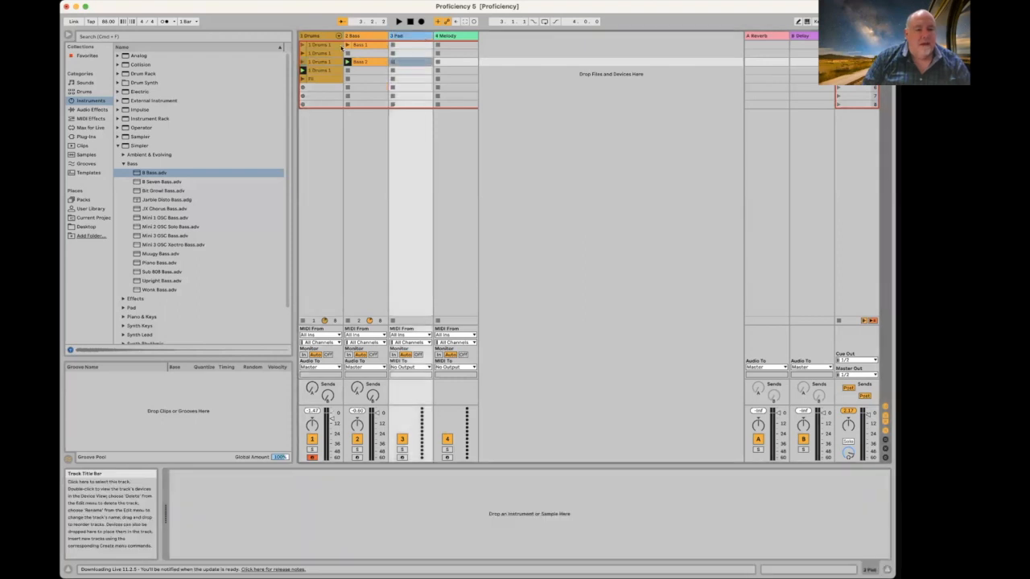
Step: Load the Analog Glass Low Strings Pad preset onto the Pad track and start recording a Pad clip
{"action": "left_click", "coordinate": [122, 147]}
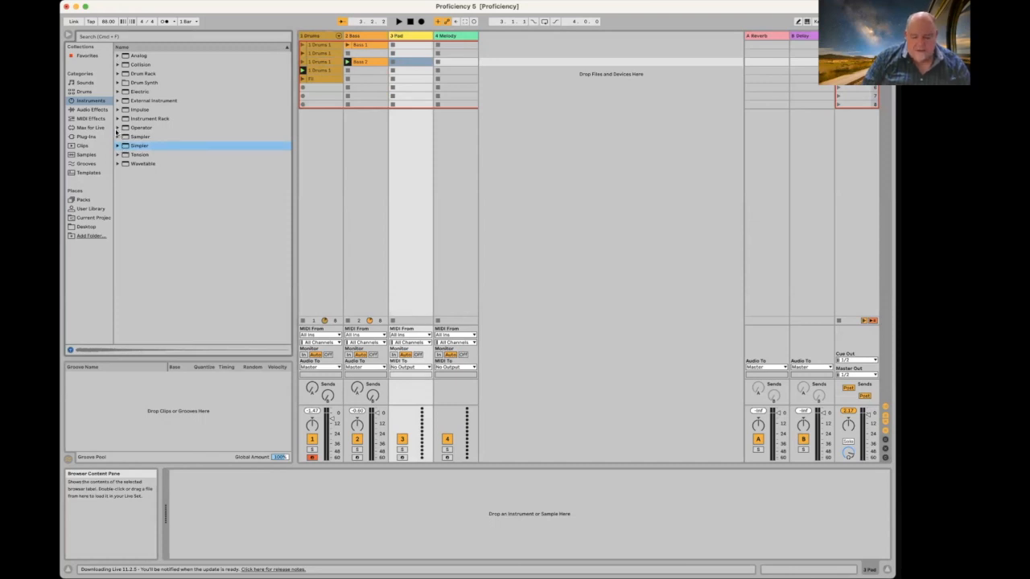
{"action": "left_click", "coordinate": [117, 55]}
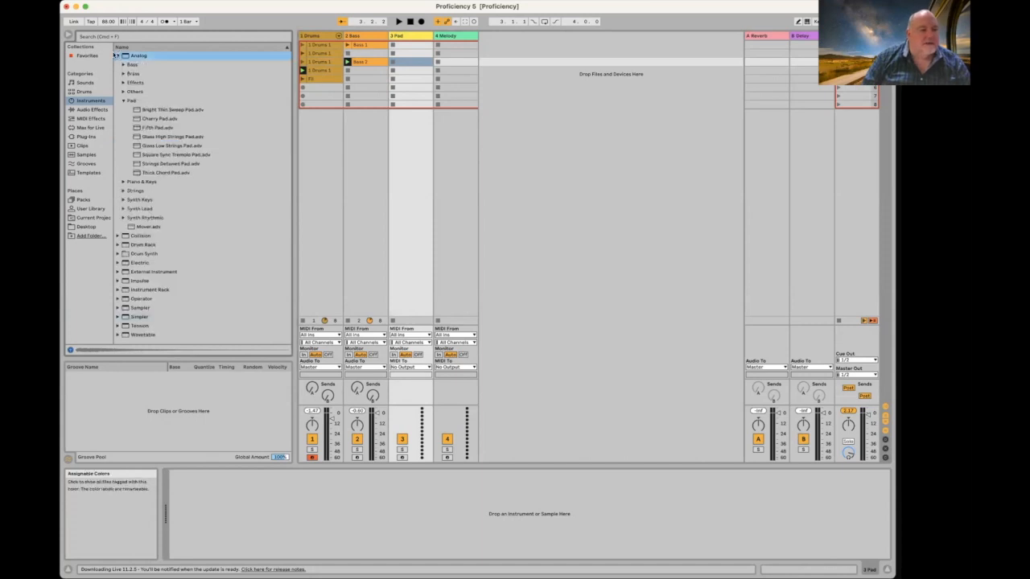
{"action": "left_click", "coordinate": [124, 101]}
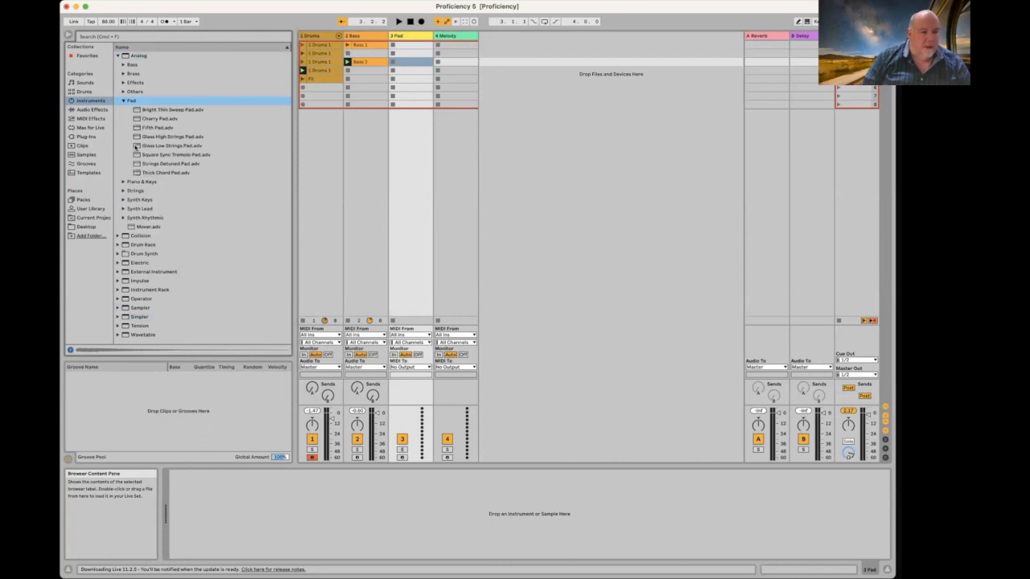
{"action": "left_click_drag", "start_coordinate": [137, 146], "coordinate": [357, 507]}
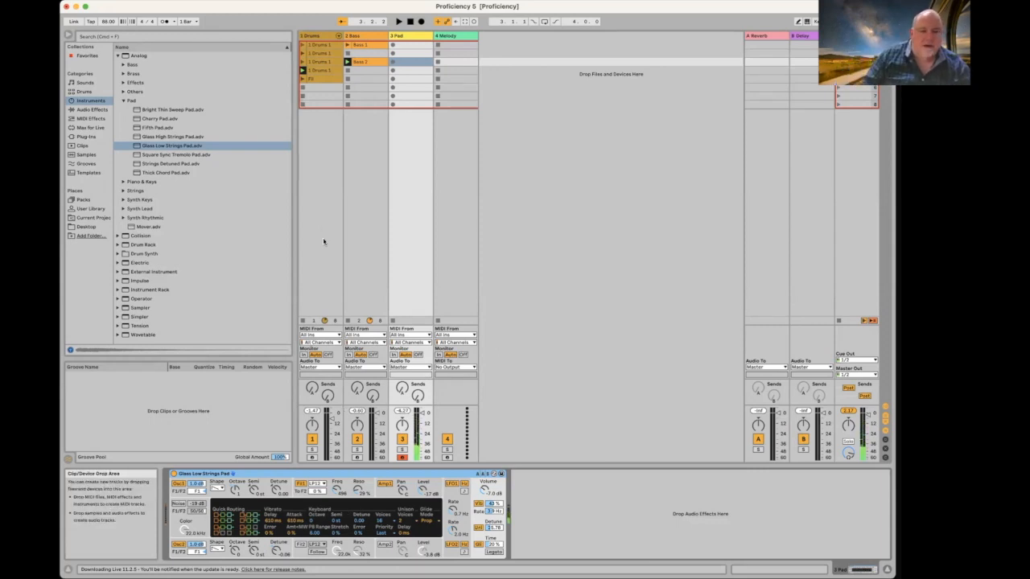
{"action": "left_click", "coordinate": [392, 65]}
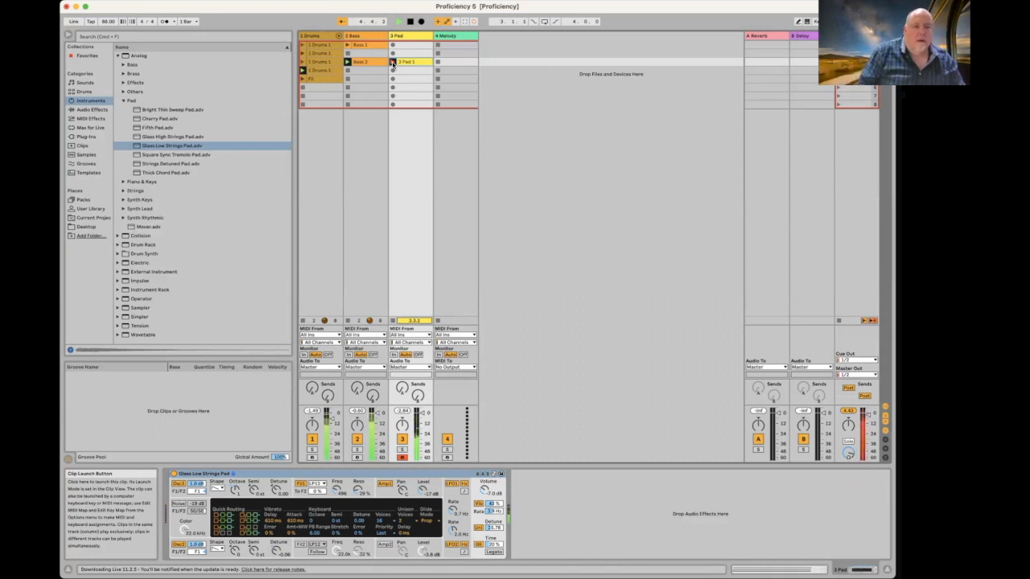
Step: Finish recording the sustained A minor 3 Pad 1 clip and view its notes and clip settings
{"action": "left_click", "coordinate": [393, 65]}
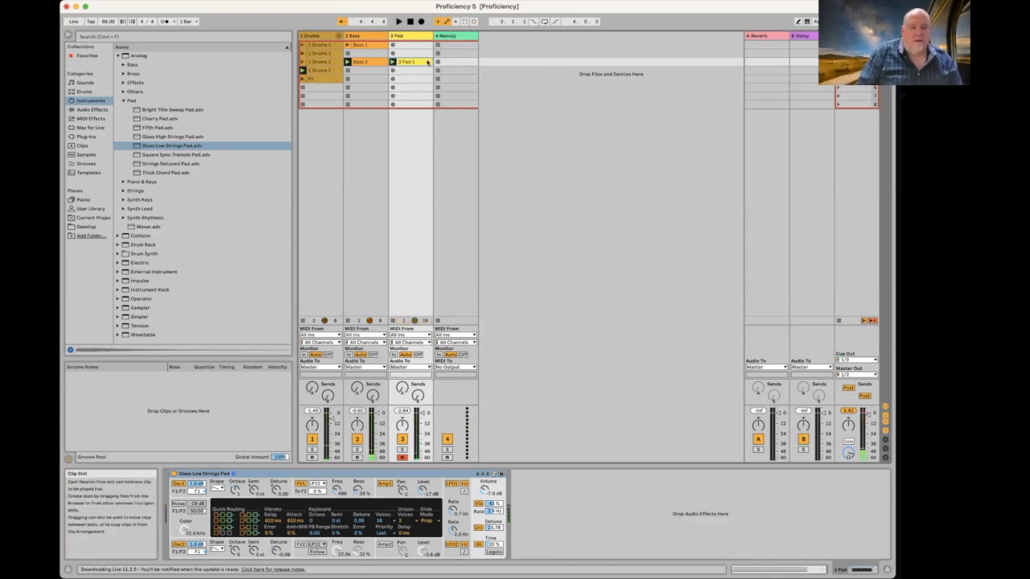
{"action": "left_click", "coordinate": [407, 63]}
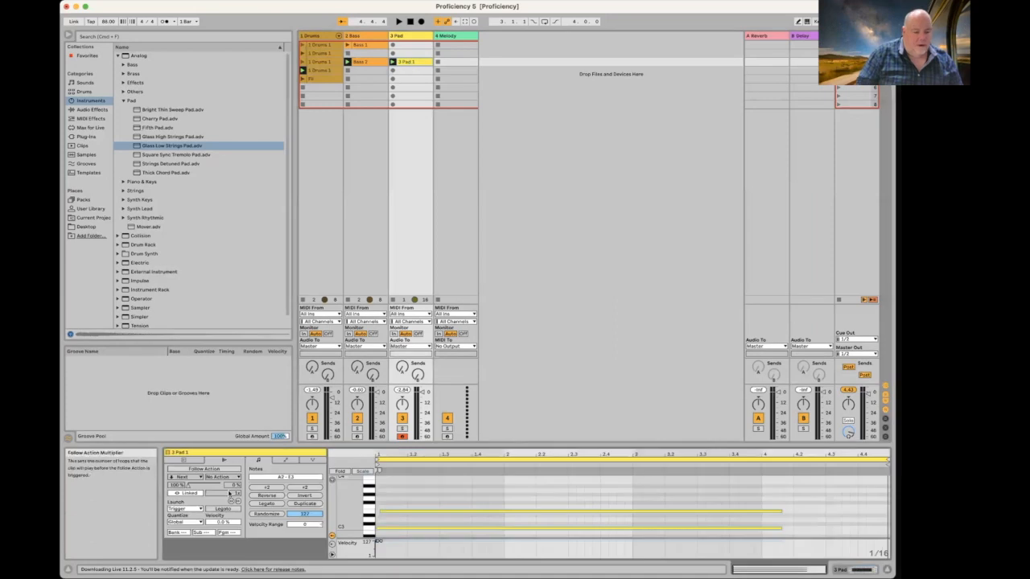
{"action": "left_click", "coordinate": [184, 461]}
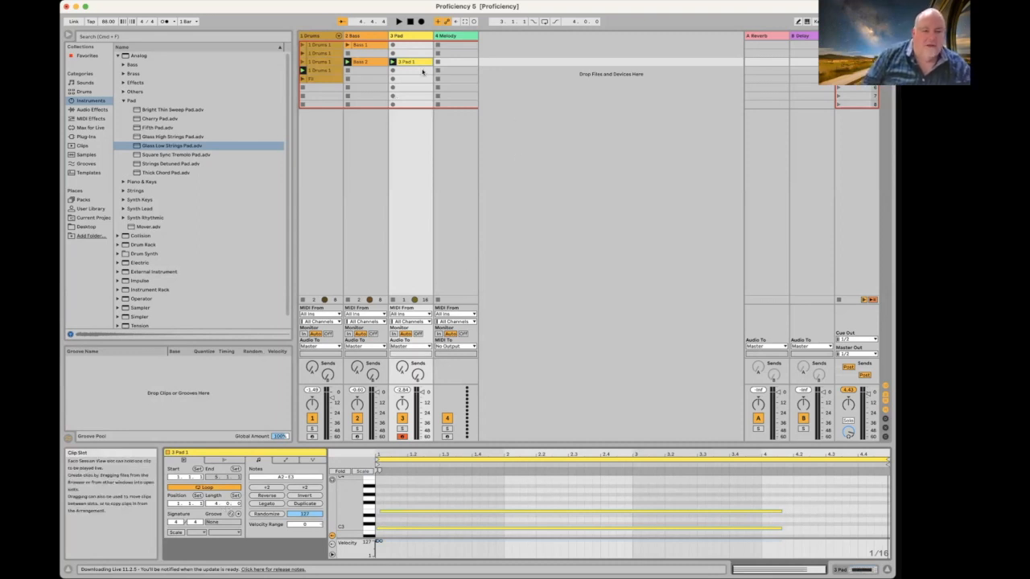
{"action": "left_click", "coordinate": [463, 38]}
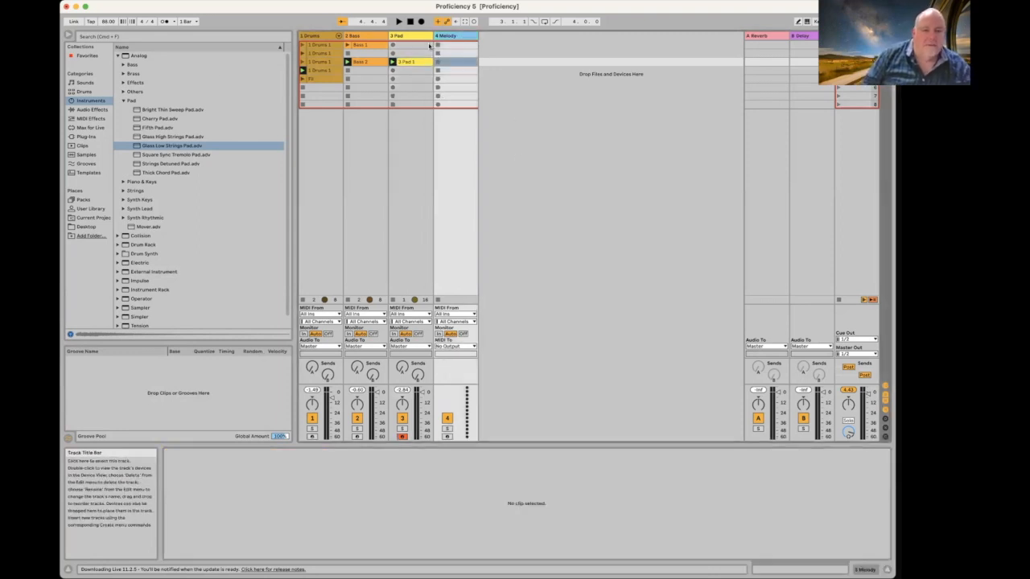
Step: Collapse the Pad and Analog preset folders and open Operator's Piano & Keys presets
{"action": "left_click", "coordinate": [125, 101]}
{"action": "left_click", "coordinate": [119, 56]}
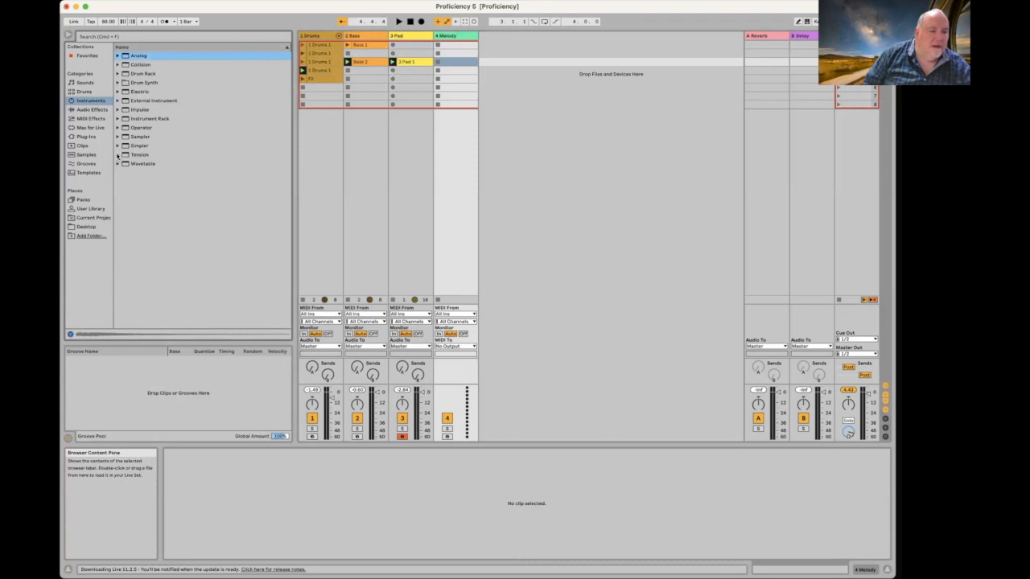
{"action": "left_click", "coordinate": [118, 128]}
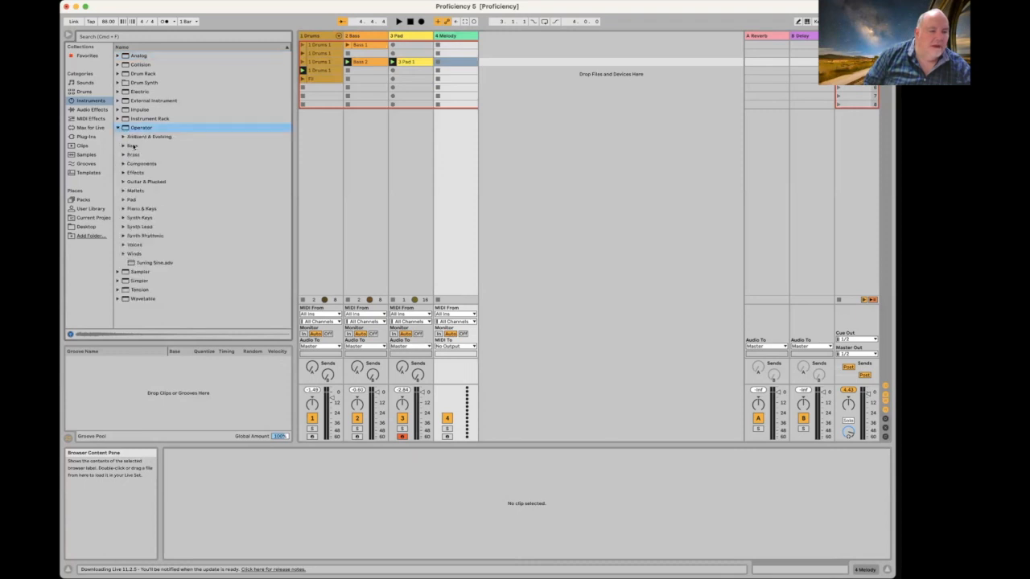
{"action": "left_click", "coordinate": [123, 210]}
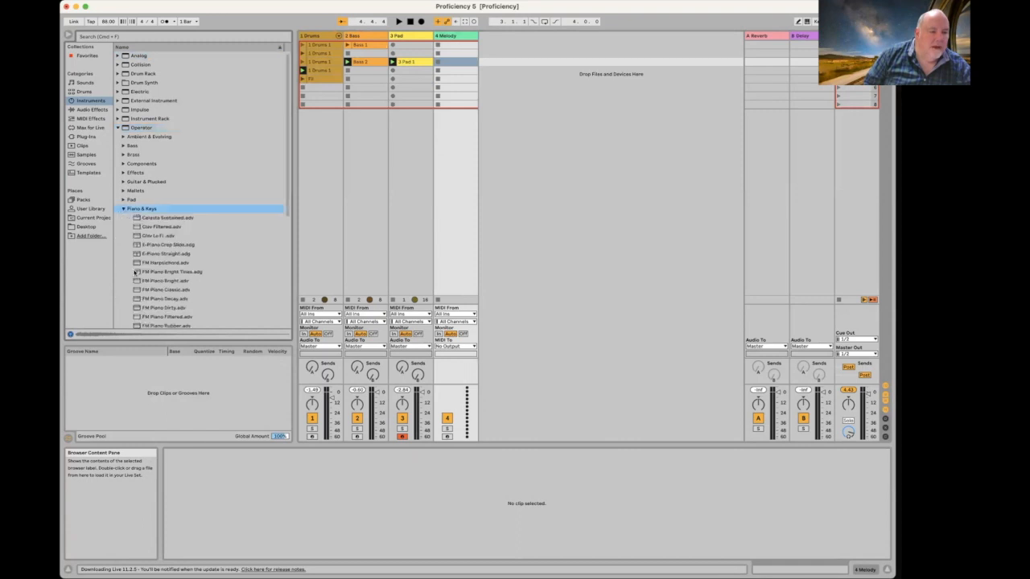
Step: Audition the Clav, E-Piano and FM Piano presets, then load FM Piano Classic onto 4 Melody
{"action": "left_click", "coordinate": [138, 227]}
{"action": "left_click", "coordinate": [146, 237]}
{"action": "left_click", "coordinate": [147, 244]}
{"action": "left_click", "coordinate": [149, 254]}
{"action": "left_click", "coordinate": [152, 264]}
{"action": "left_click", "coordinate": [155, 273]}
{"action": "left_click", "coordinate": [156, 282]}
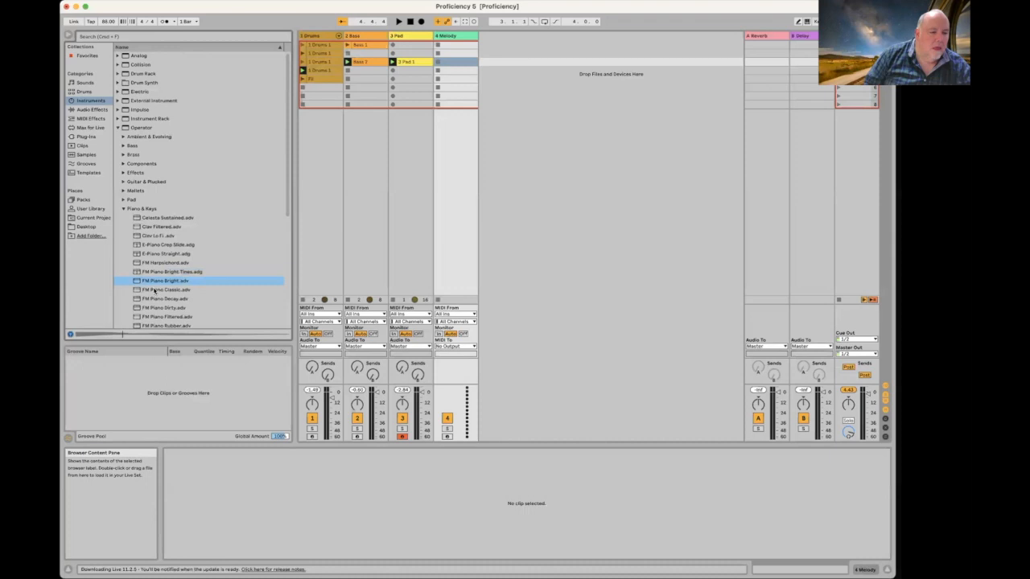
{"action": "left_click", "coordinate": [154, 291]}
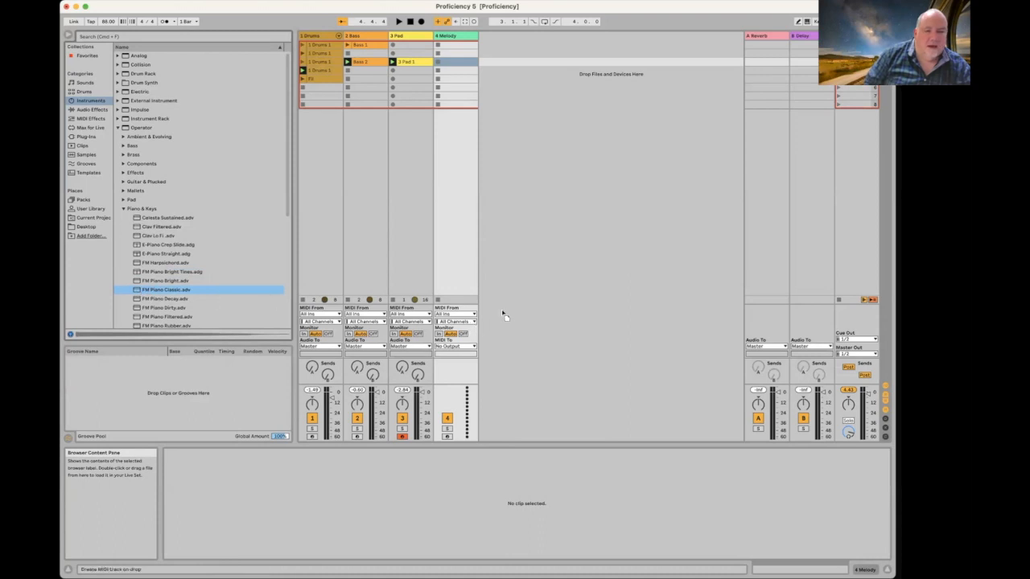
{"action": "left_click", "coordinate": [453, 36]}
{"action": "left_click_drag", "start_coordinate": [453, 32], "coordinate": [454, 36]}
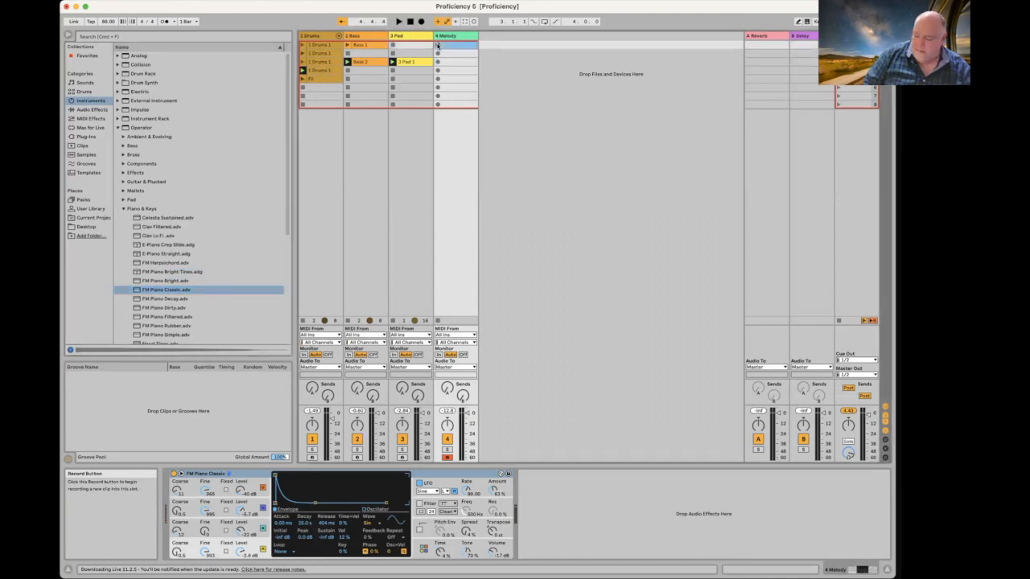
Step: Record a 4 Melody 1 clip in Melody's first slot and show it in the MIDI Note Editor
{"action": "left_click", "coordinate": [437, 46]}
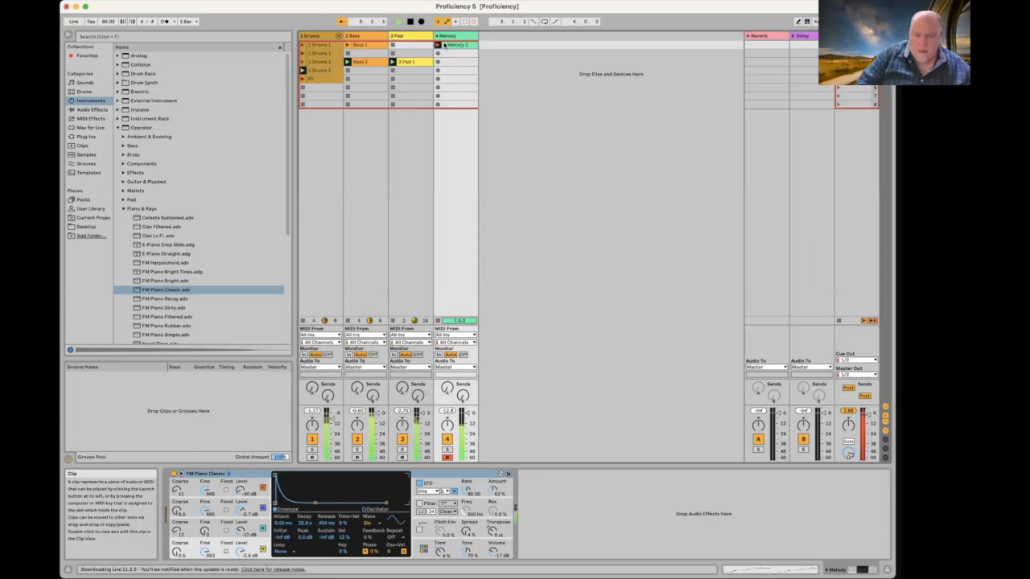
{"action": "double_click", "coordinate": [445, 45]}
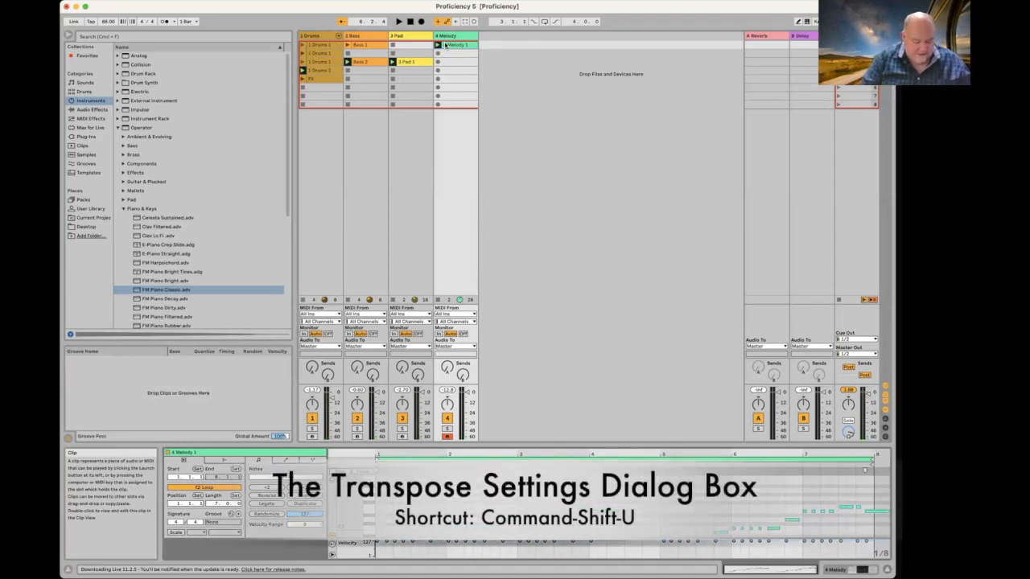
Step: Quantize the 4 Melody 1 notes to a 1/8 grid using Quantize Settings (Cmd+Shift+U)
{"action": "key", "text": "super+shift+u"}
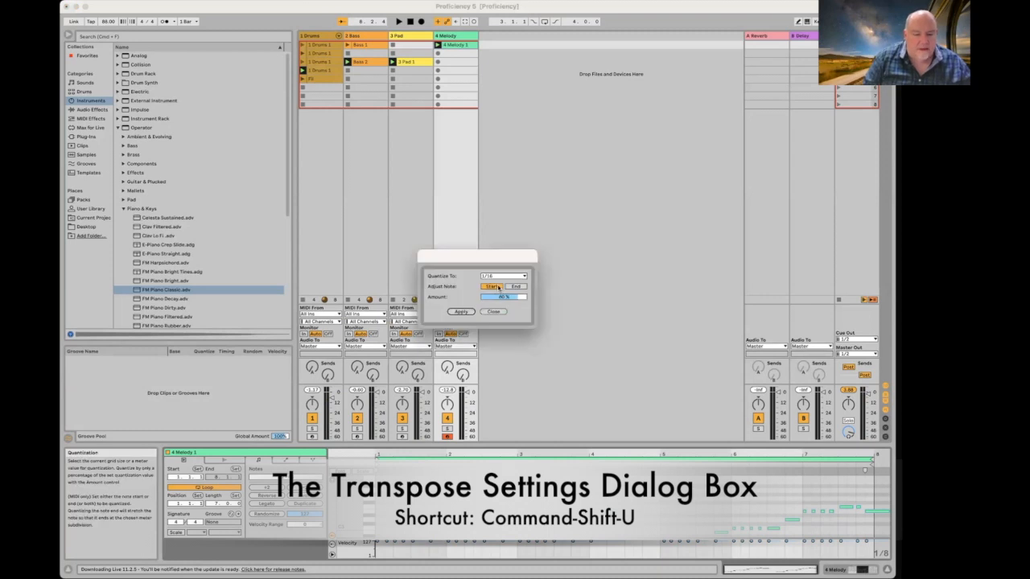
{"action": "left_click", "coordinate": [499, 275]}
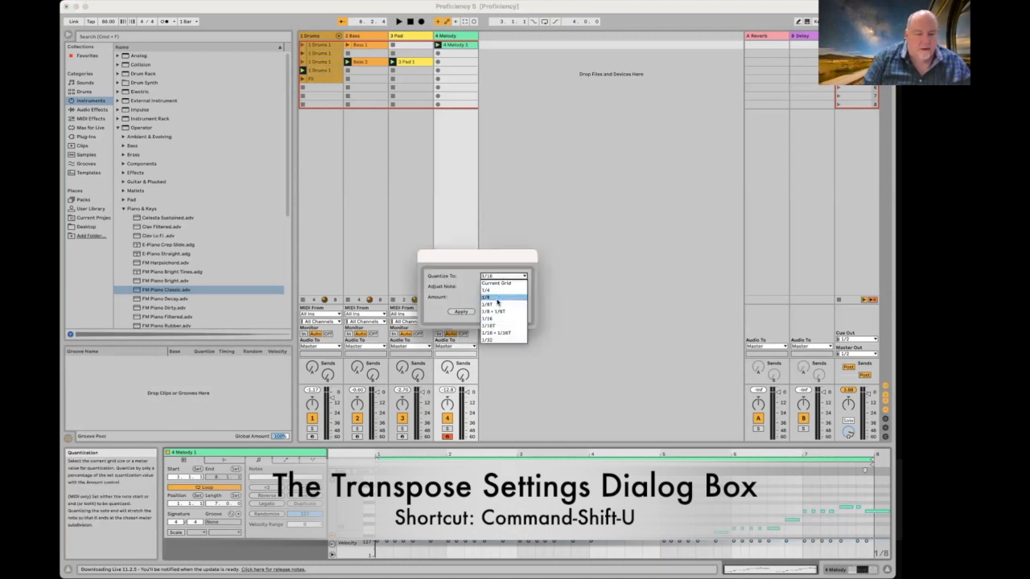
{"action": "left_click", "coordinate": [497, 299]}
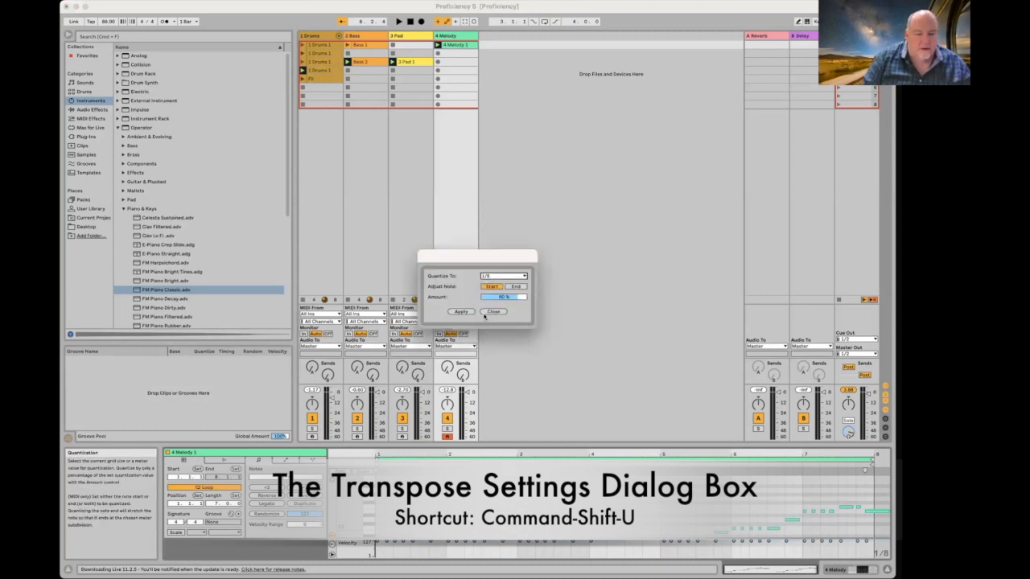
{"action": "left_click", "coordinate": [465, 312]}
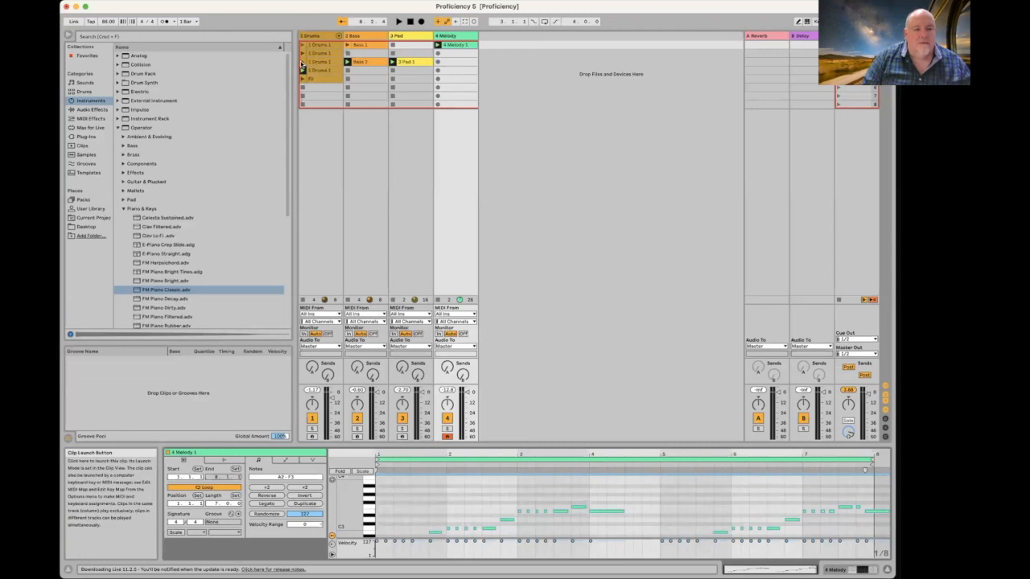
Step: Record a second melody take into Melody's third slot, stopping with Space
{"action": "left_click", "coordinate": [438, 62]}
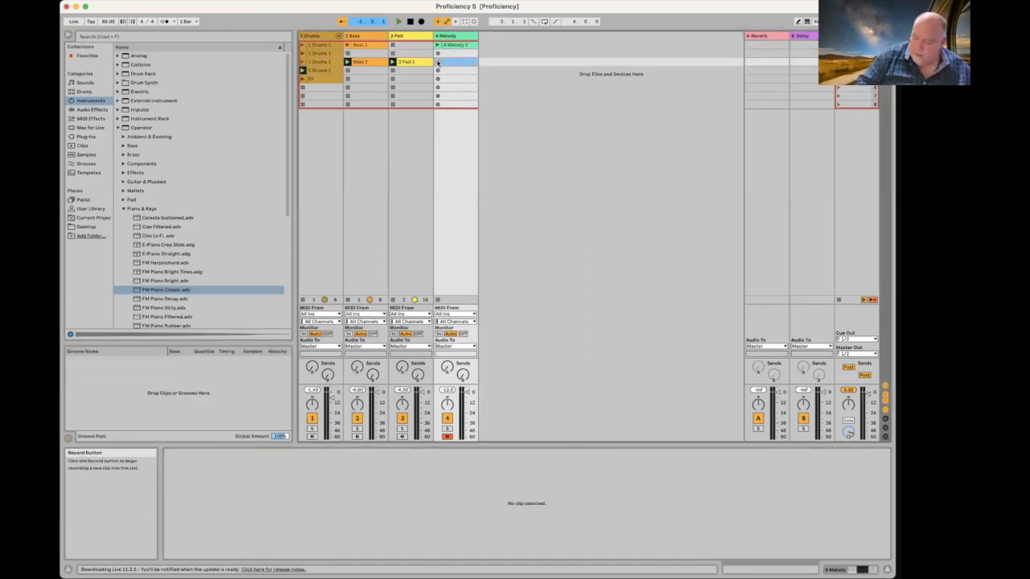
{"action": "left_click", "coordinate": [438, 61]}
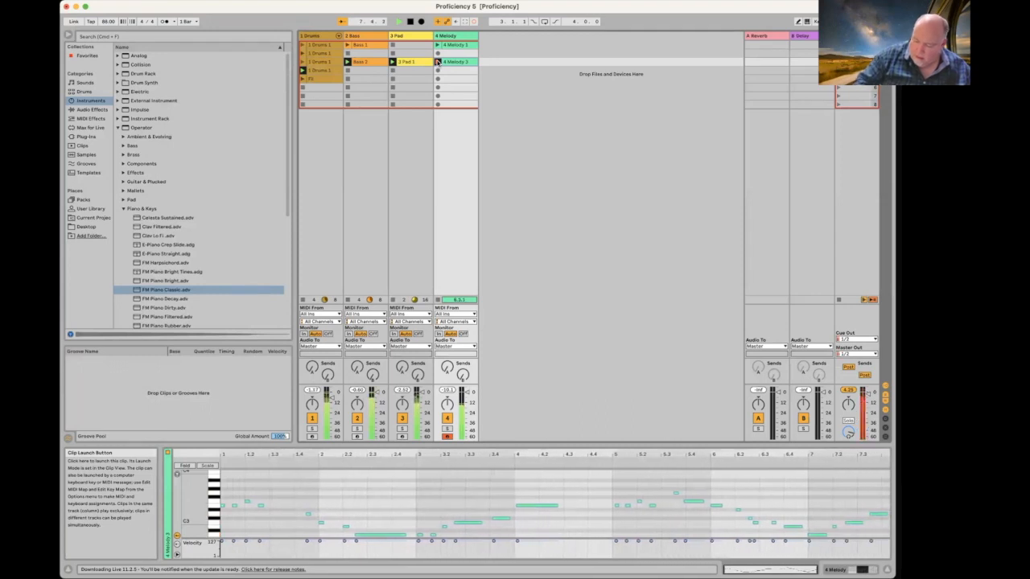
{"action": "key", "text": "space"}
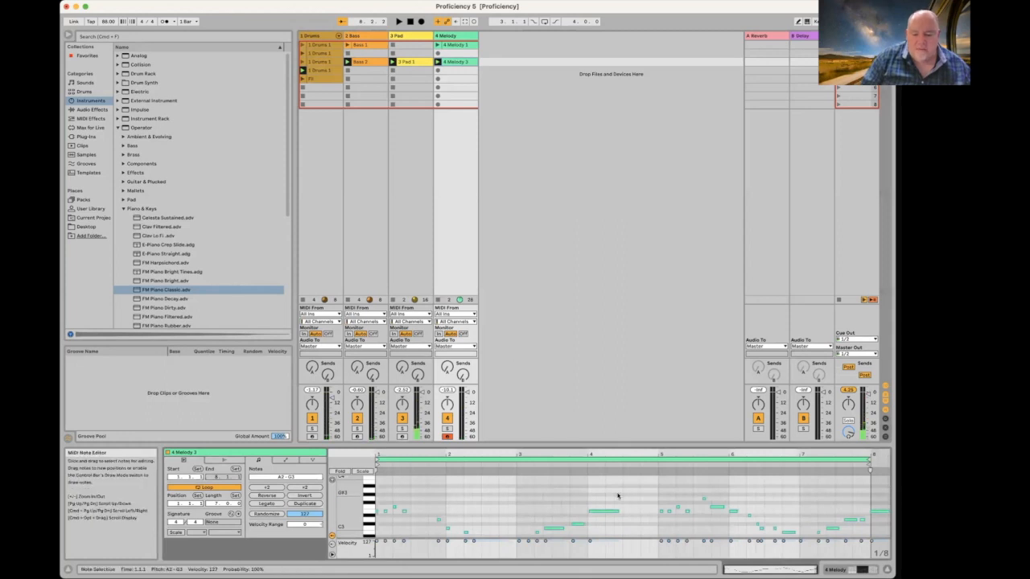
Step: Inspect the 4 Melody 3 notes, including D3, then play the set to hear the take
{"action": "scroll", "coordinate": [691, 505], "scroll_direction": "down", "scroll_amount": 3}
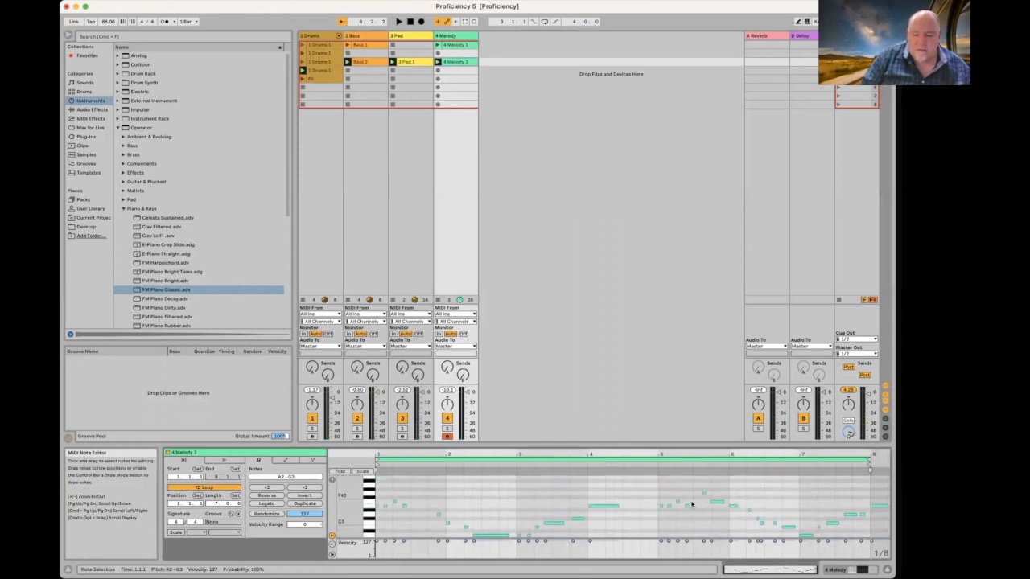
{"action": "scroll", "coordinate": [691, 504], "scroll_direction": "down", "scroll_amount": 2}
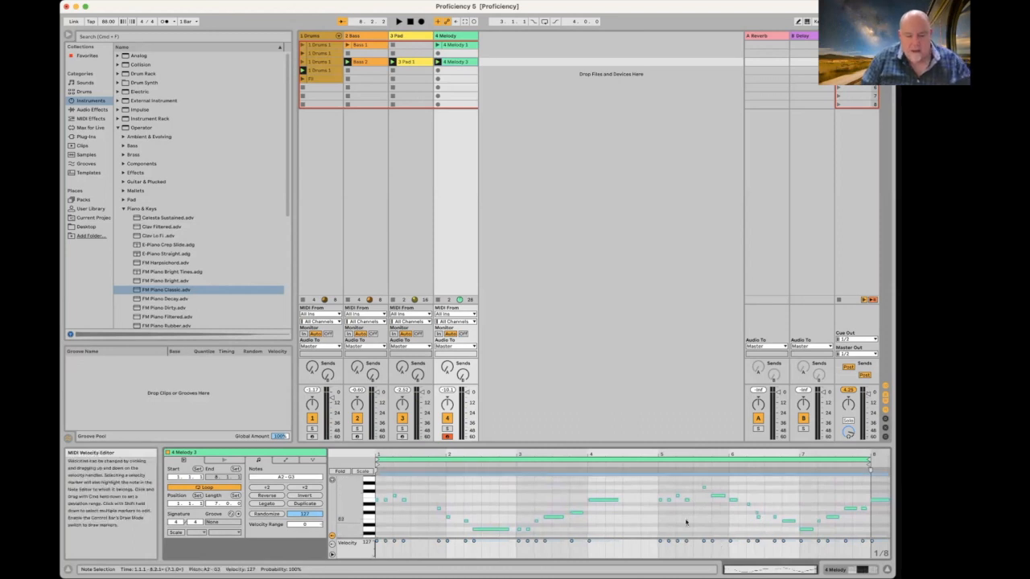
{"action": "left_click", "coordinate": [578, 514]}
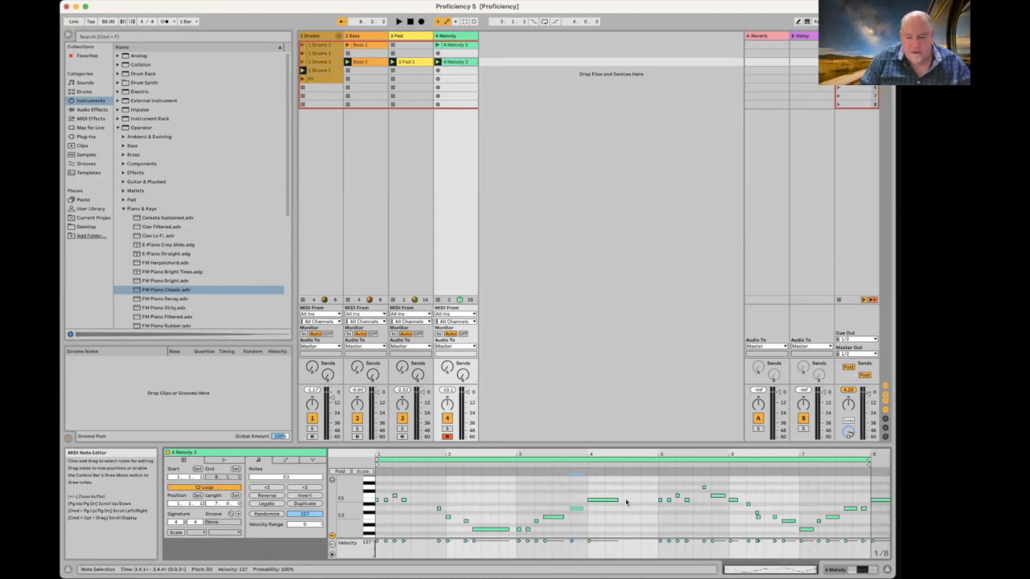
{"action": "left_click", "coordinate": [756, 516]}
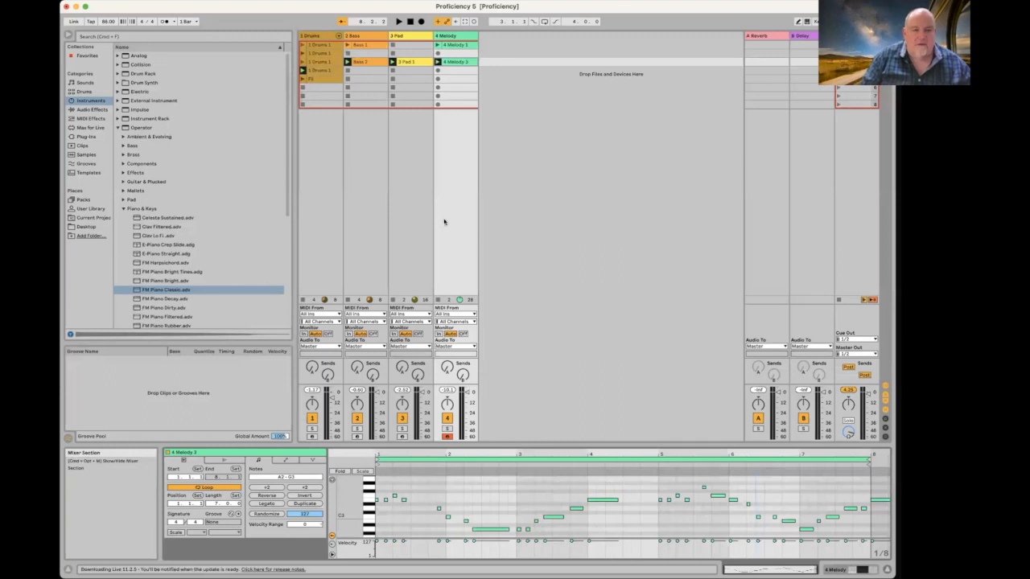
{"action": "key", "text": "space"}
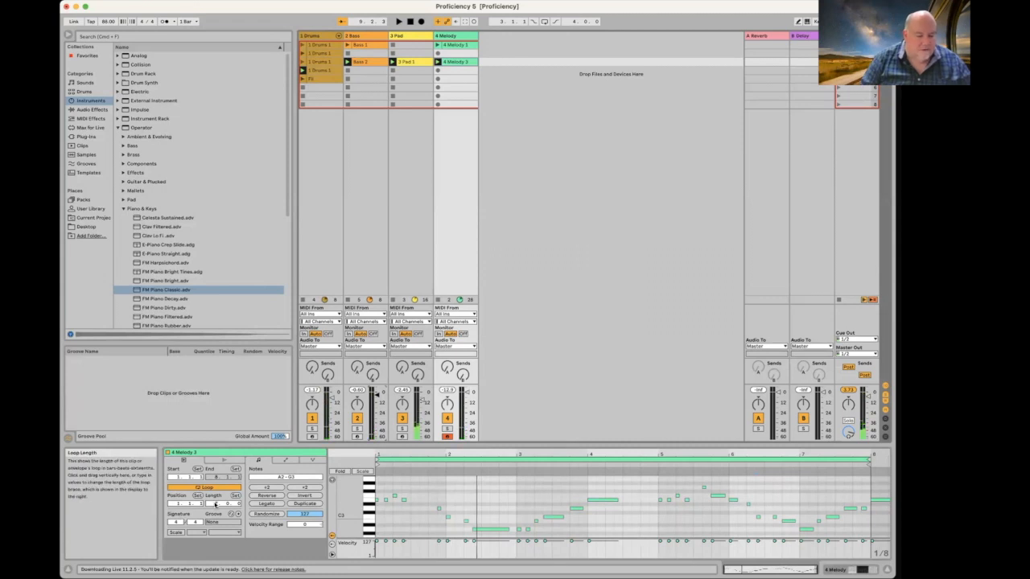
Step: Extend the loop from 7 to 8 bars, lengthen the final E3 note, and play back the ending
{"action": "left_click_drag", "start_coordinate": [215, 504], "coordinate": [215, 497]}
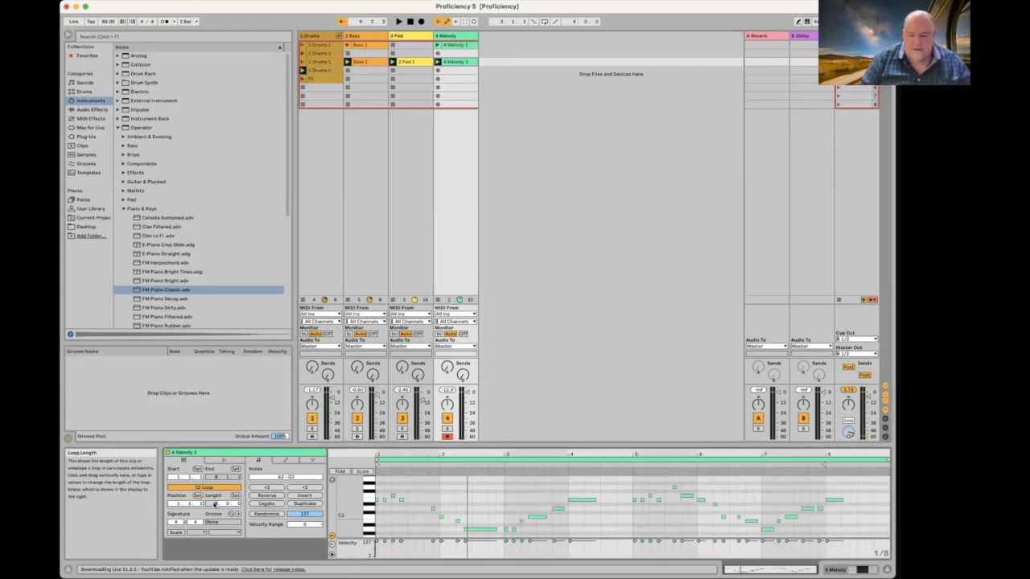
{"action": "left_click", "coordinate": [840, 501]}
{"action": "left_click_drag", "start_coordinate": [841, 500], "coordinate": [868, 500]}
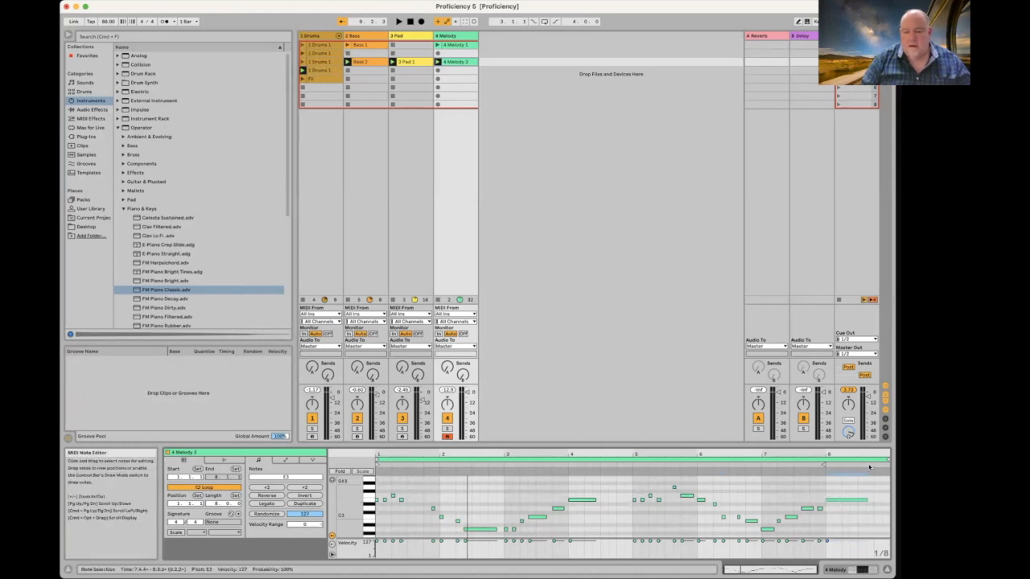
{"action": "left_click", "coordinate": [761, 465]}
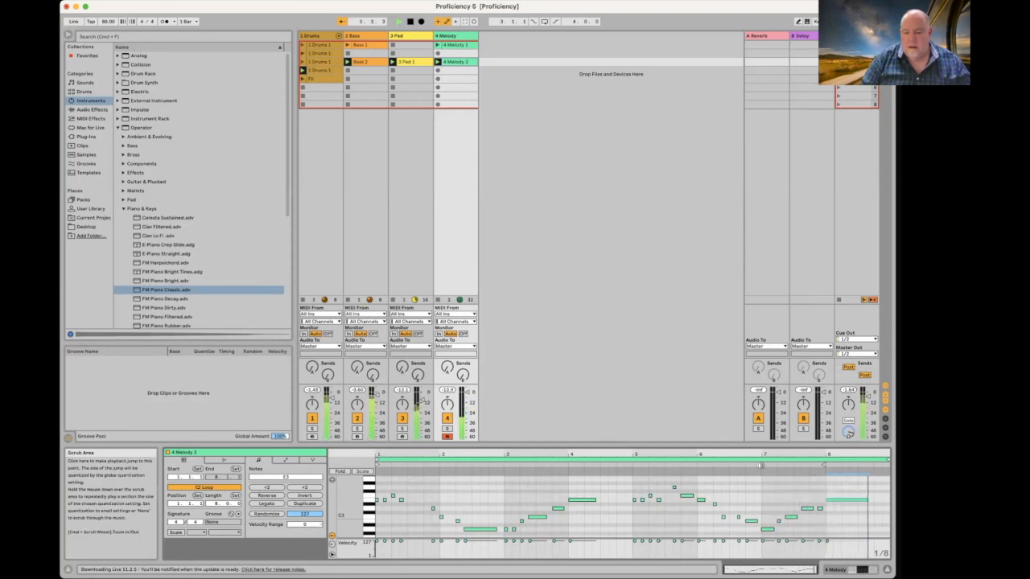
{"action": "key", "text": "space"}
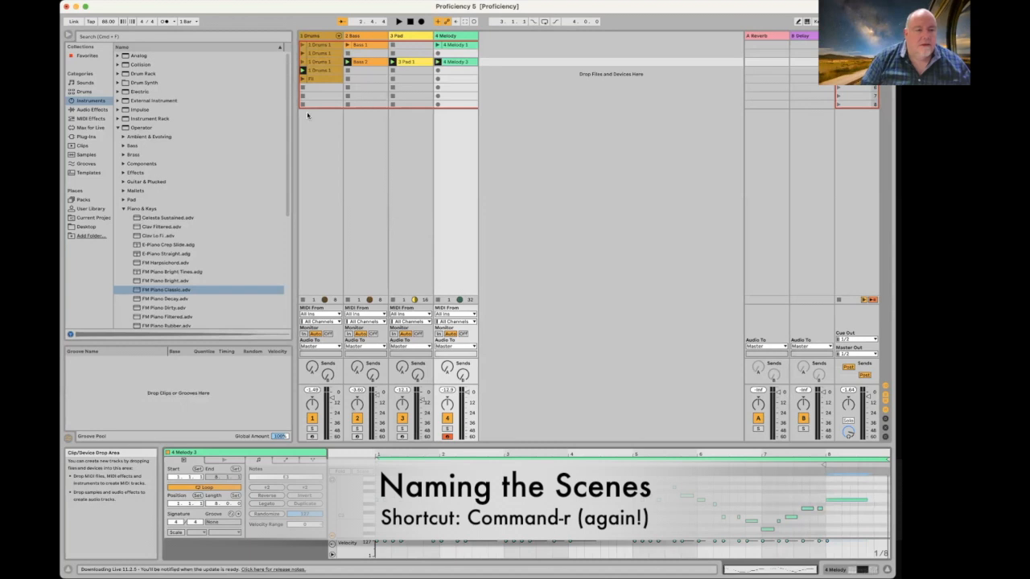
Step: Name scenes 1, 3 and 5 Verse, Chorus and ChorFill, then launch scenes 3 and 5 to test
{"action": "left_click", "coordinate": [314, 79]}
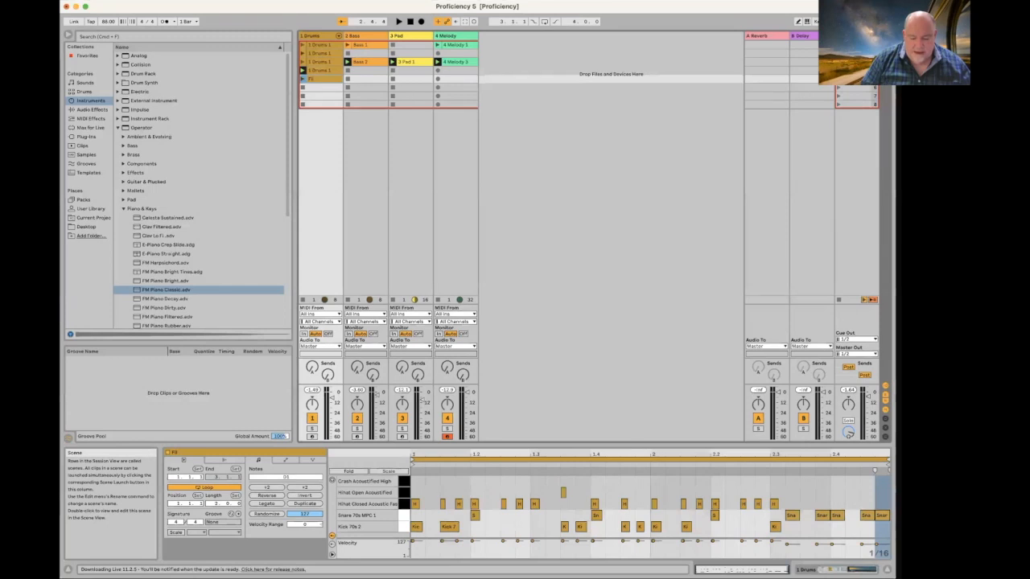
{"action": "left_click", "coordinate": [856, 45]}
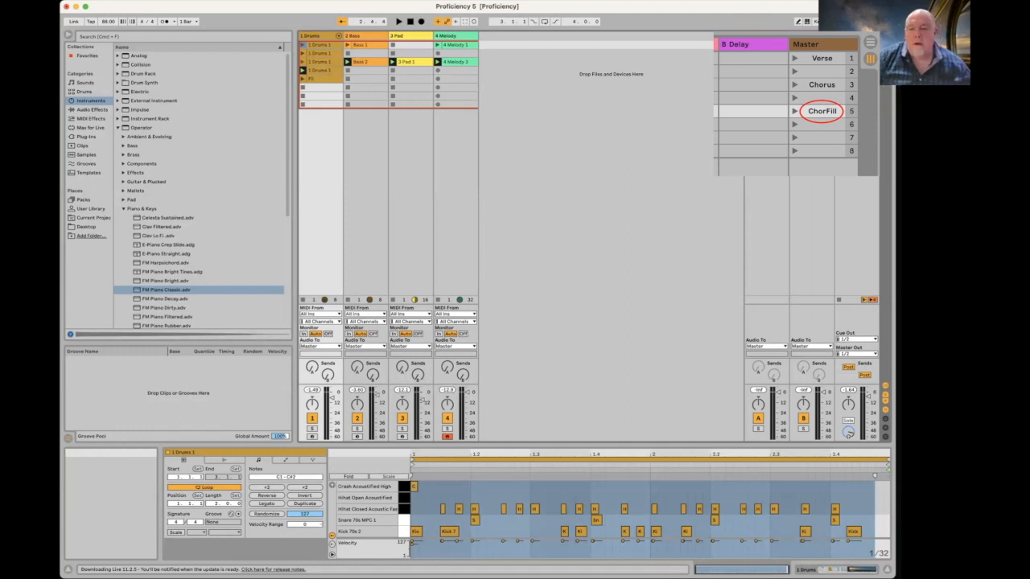
{"action": "left_click", "coordinate": [856, 71]}
{"action": "left_click", "coordinate": [856, 62]}
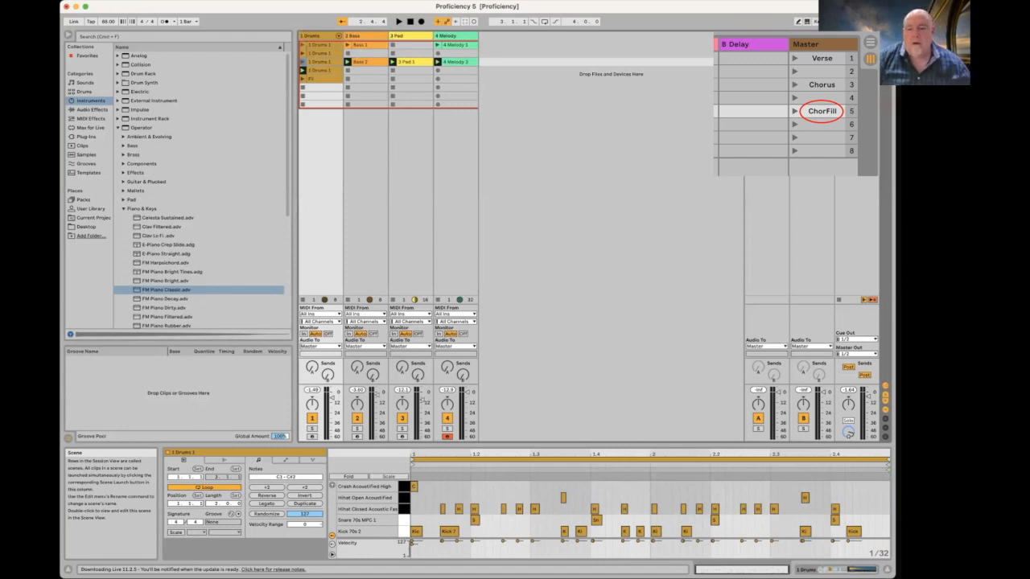
{"action": "left_click", "coordinate": [856, 79]}
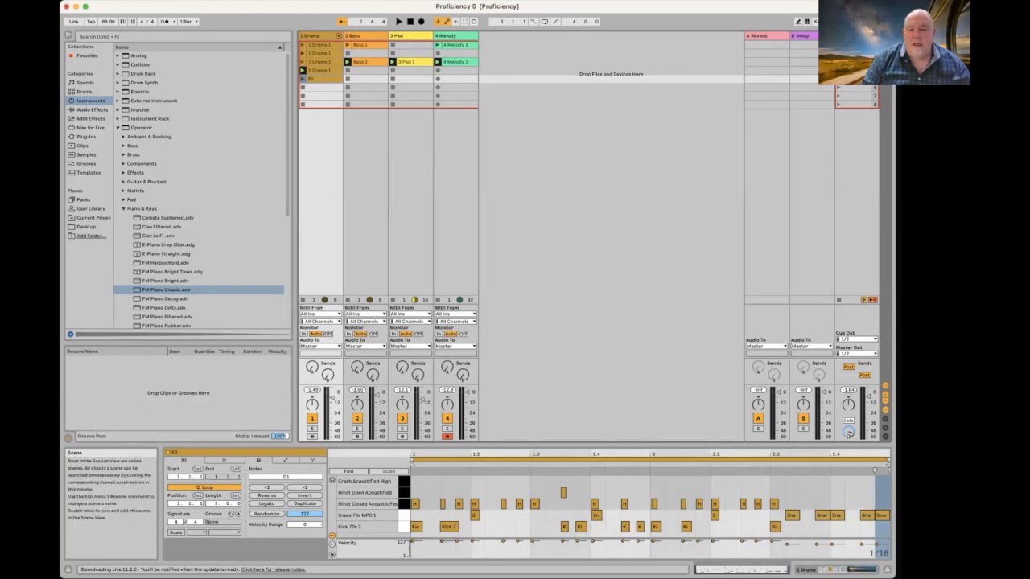
{"action": "left_click", "coordinate": [838, 62]}
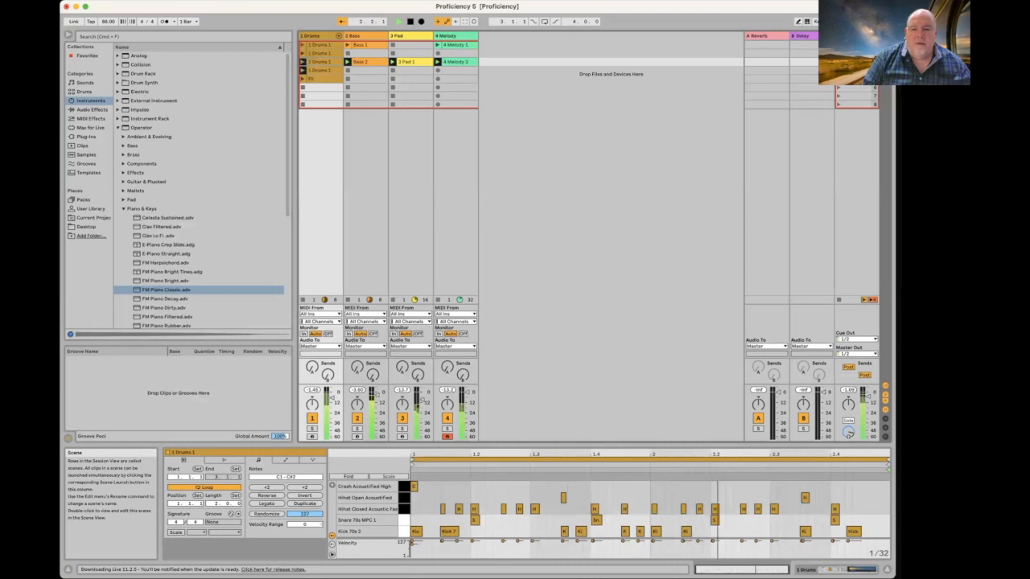
{"action": "left_click", "coordinate": [839, 79]}
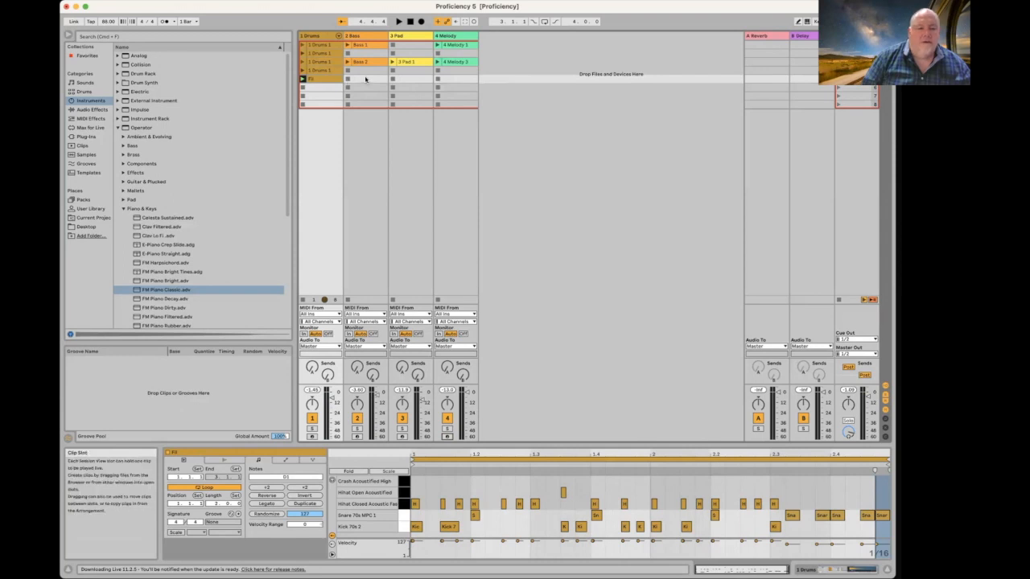
Step: Remove stop buttons from the fill row's empty Bass, Pad and Melody slots, then launch scene 3
{"action": "left_click", "coordinate": [362, 80]}
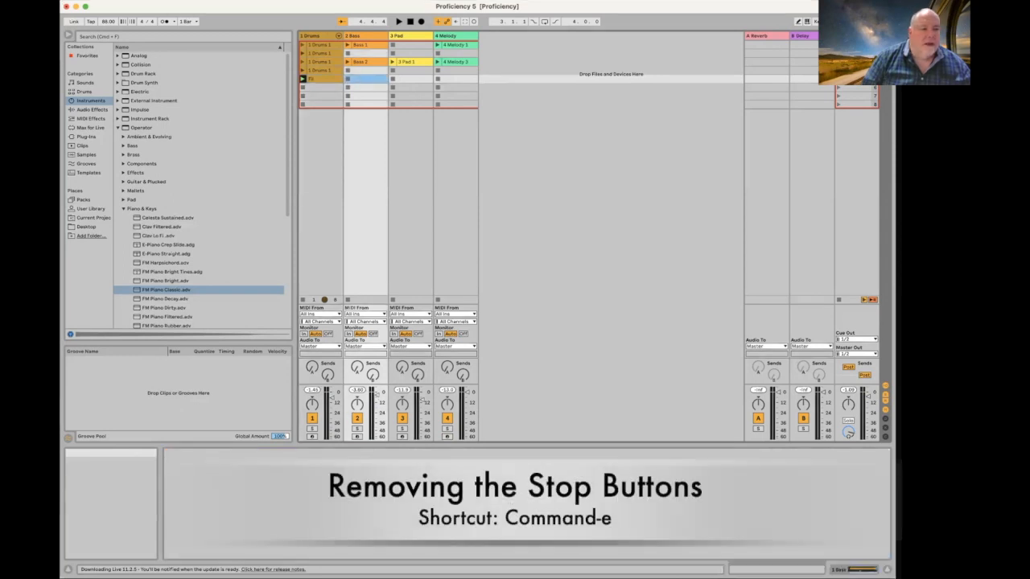
{"action": "left_click", "coordinate": [71, 1]}
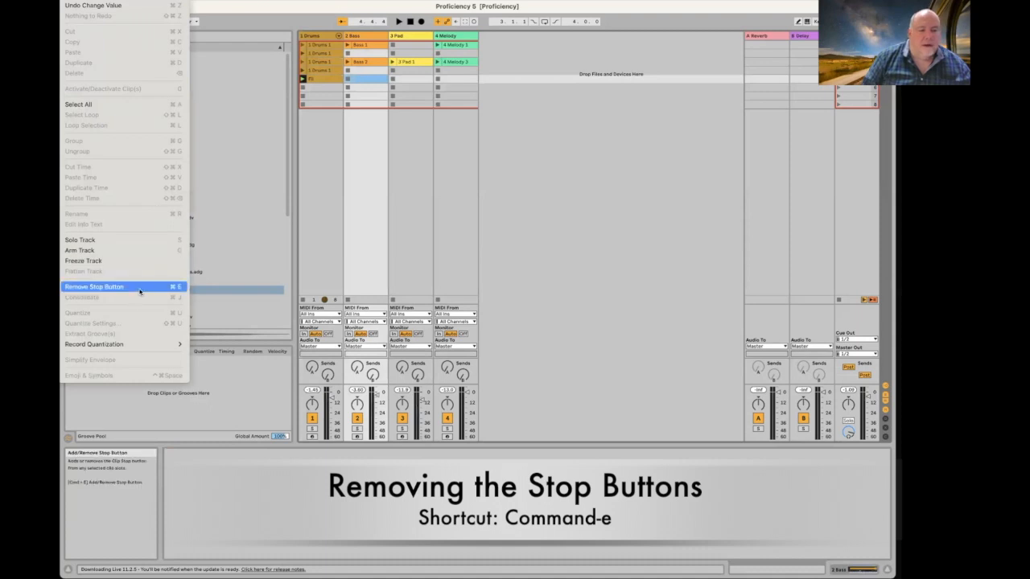
{"action": "left_click", "coordinate": [140, 290]}
{"action": "left_click", "coordinate": [406, 80]}
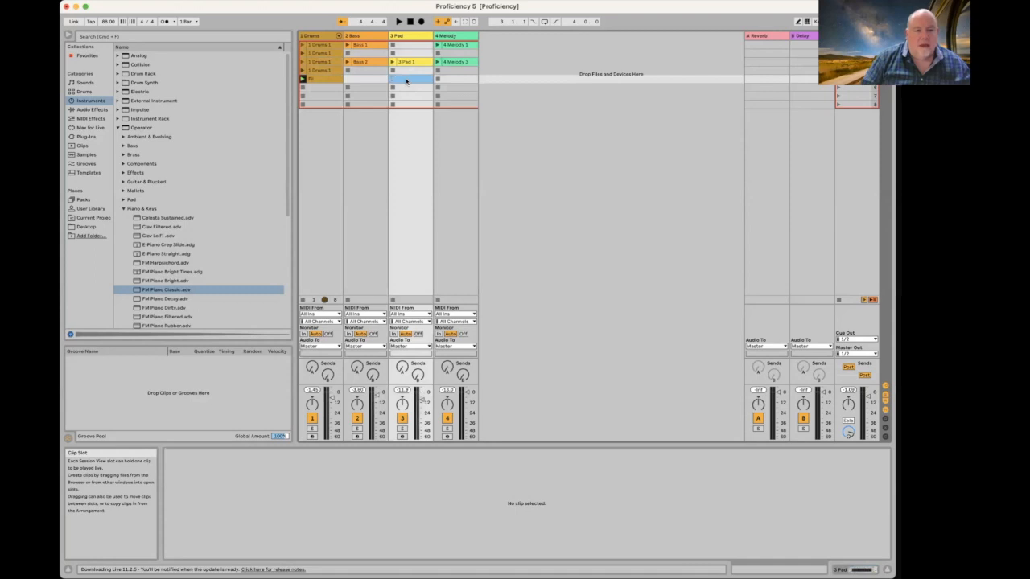
{"action": "right_click", "coordinate": [453, 80]}
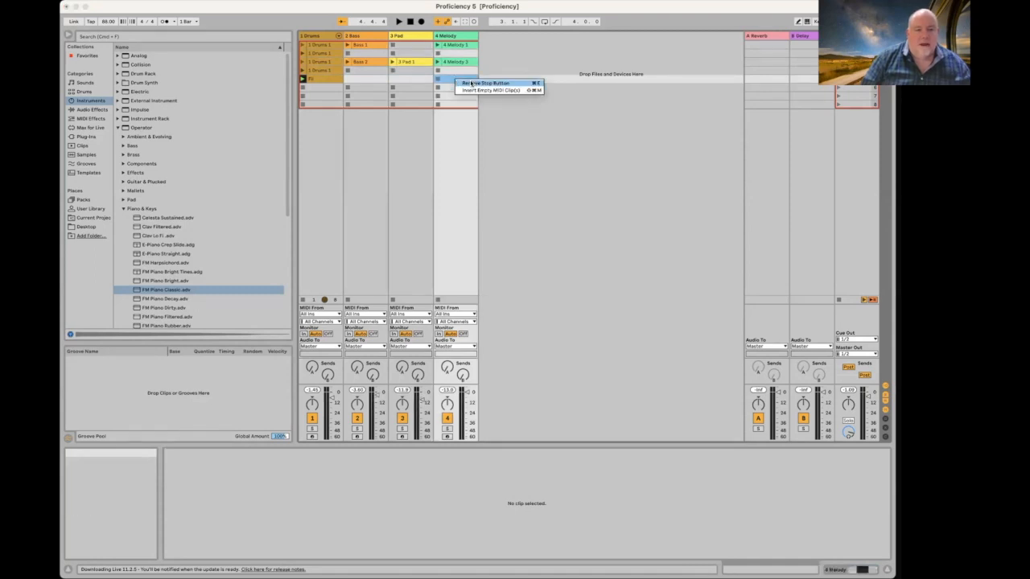
{"action": "left_click", "coordinate": [472, 82]}
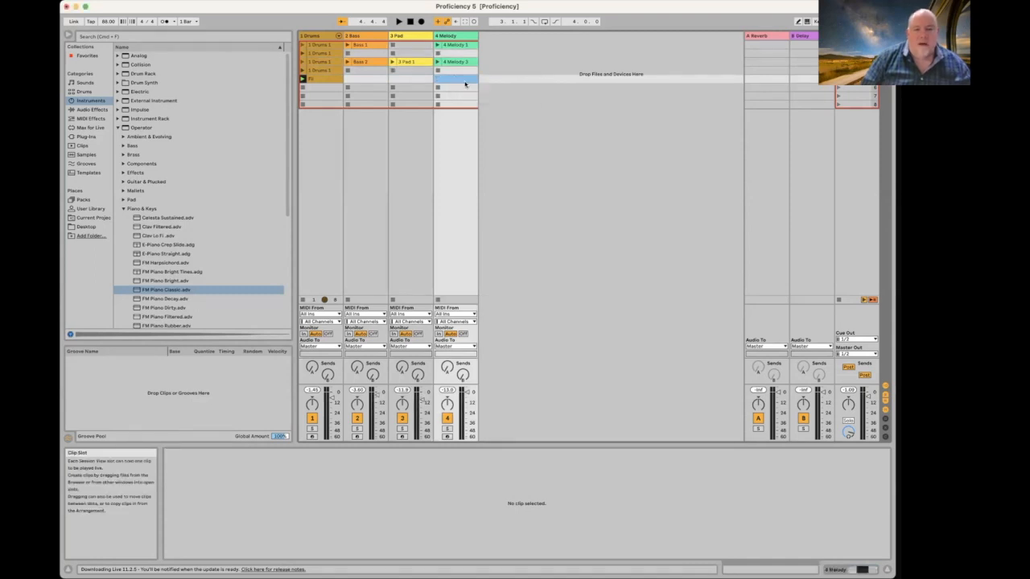
{"action": "left_click", "coordinate": [838, 62]}
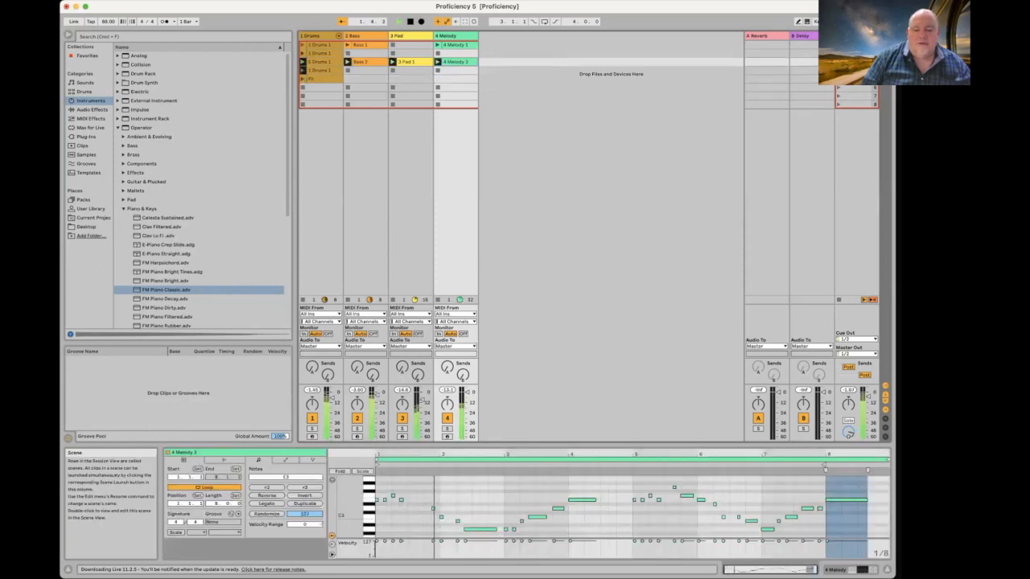
Step: Fire the scene 5 drum fill, then launch Drums 1 and show its notes in Clip View
{"action": "left_click", "coordinate": [838, 79]}
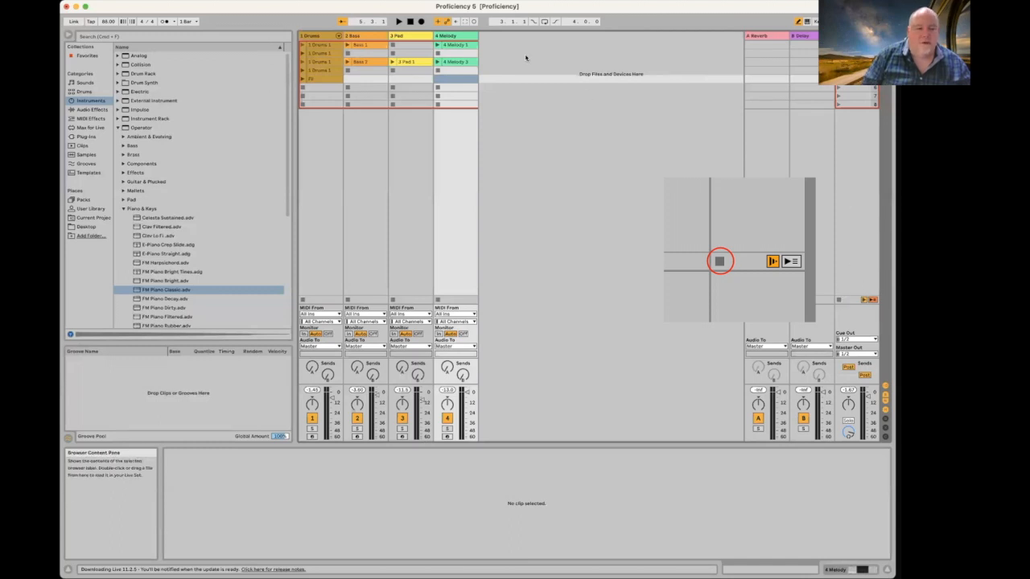
{"action": "left_click", "coordinate": [303, 54]}
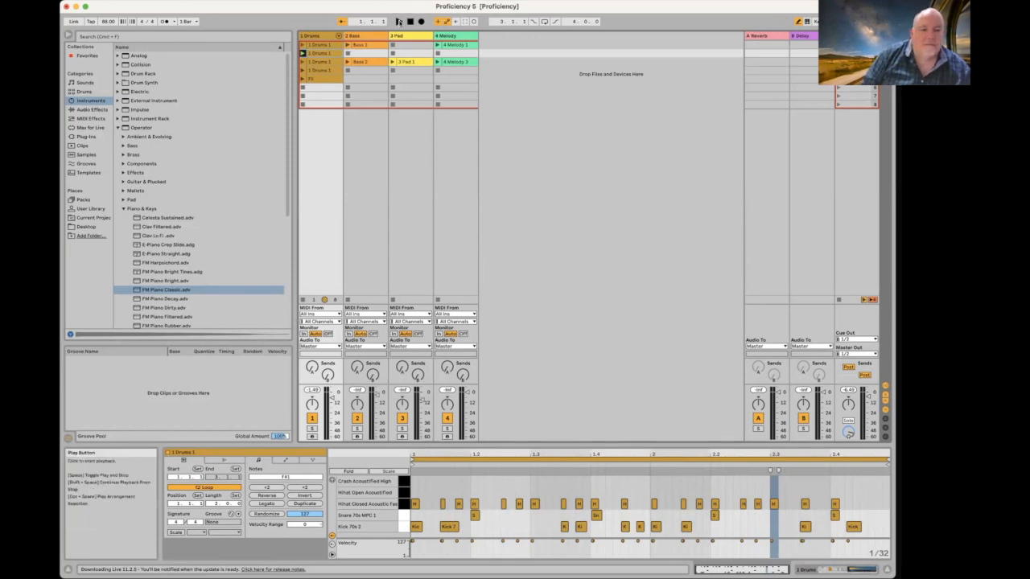
Step: Record into the Arrangement while launching Bass 1 and 4 Melody 1, extending the melody loop
{"action": "left_click", "coordinate": [420, 22]}
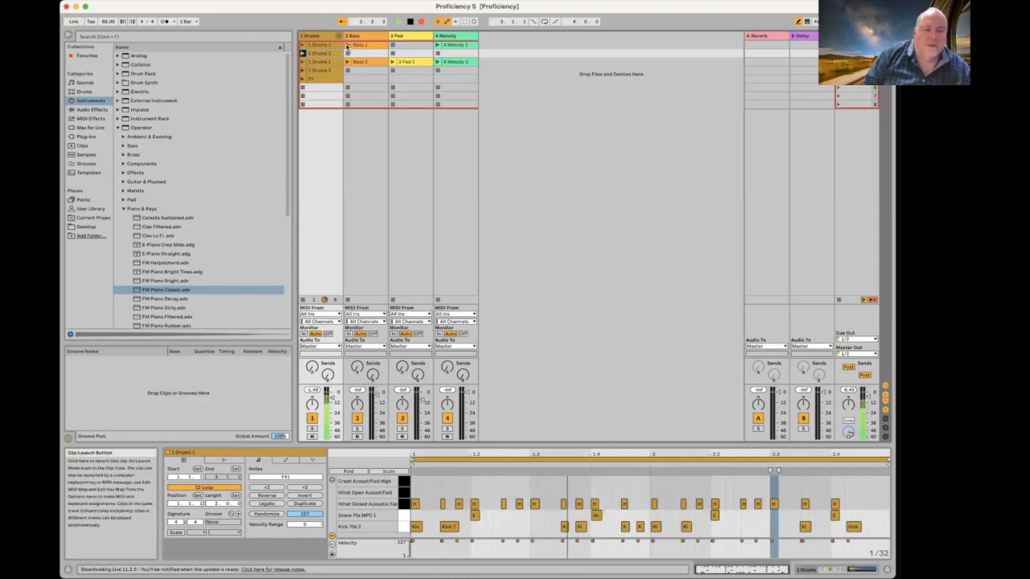
{"action": "left_click", "coordinate": [348, 46]}
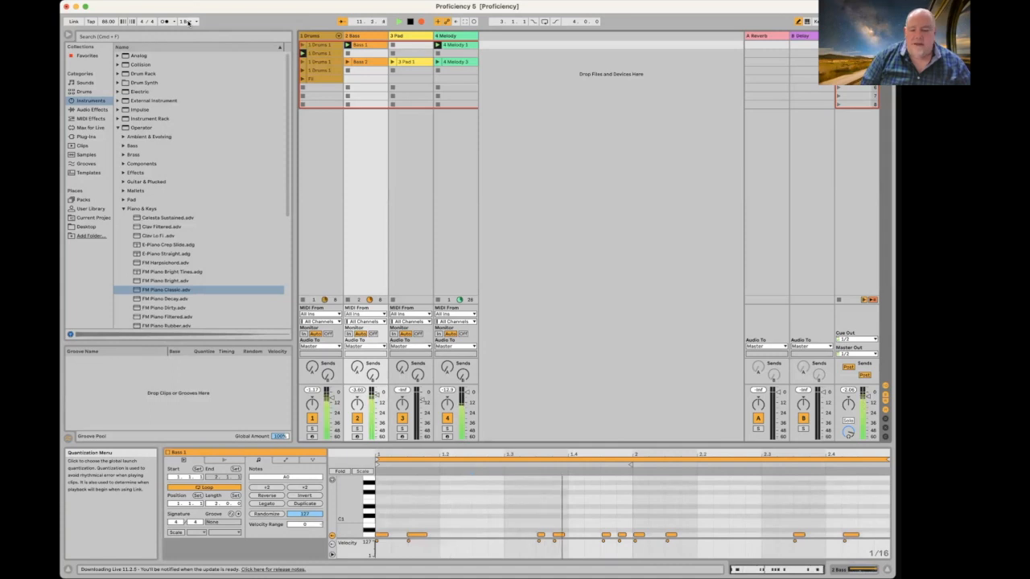
{"action": "left_click", "coordinate": [457, 45]}
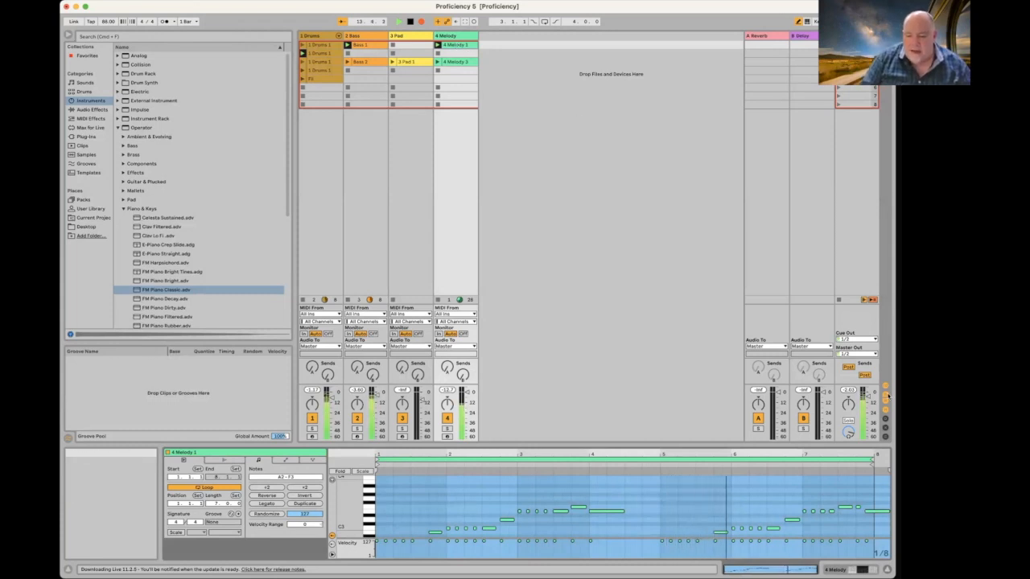
{"action": "left_click_drag", "start_coordinate": [873, 461], "coordinate": [794, 458]}
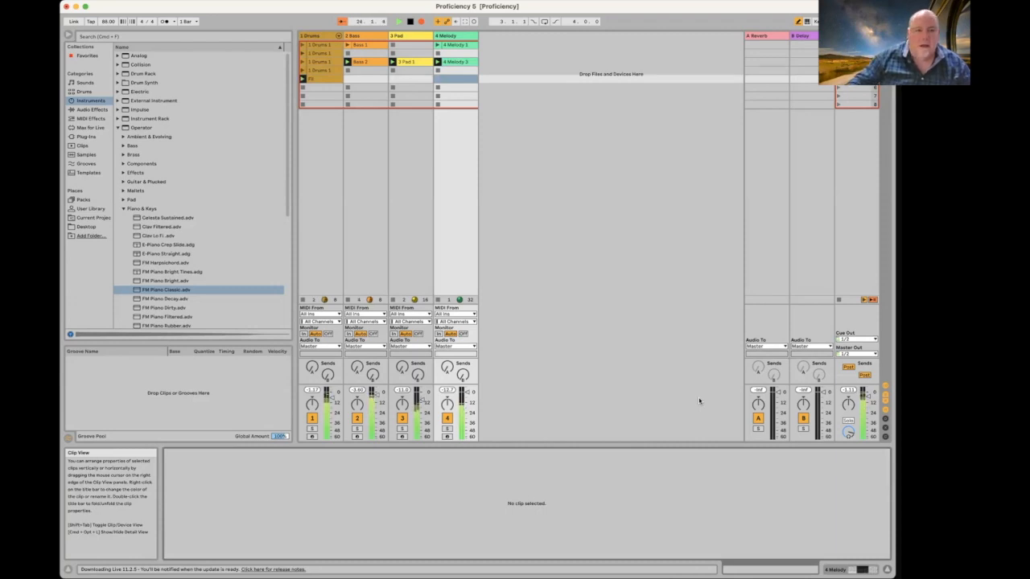
Step: Launch scene 1, inspect the 4 Melody 3 clip's notes, then view the recorded Arrangement
{"action": "key", "text": "1"}
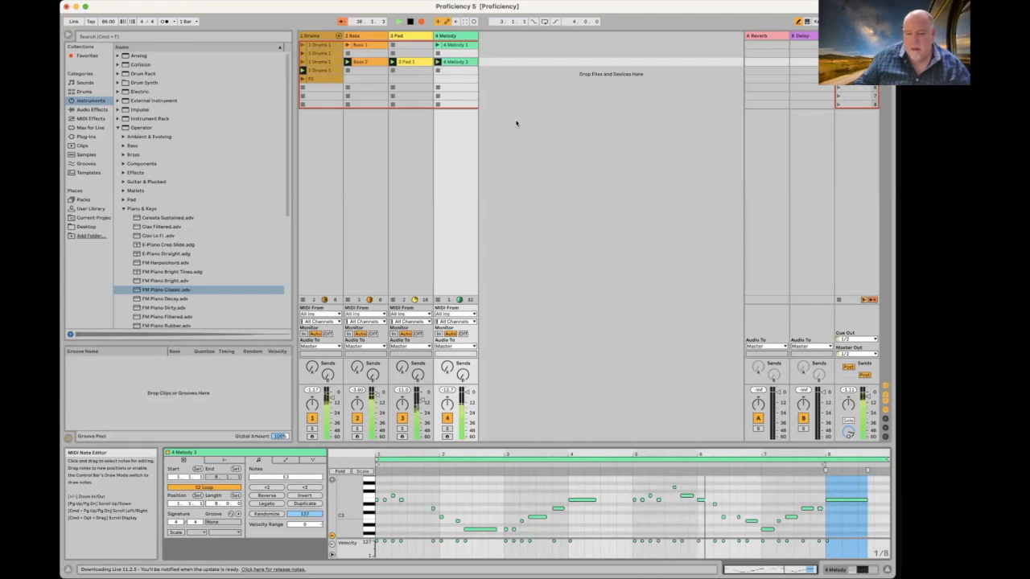
{"action": "key", "text": "Down"}
{"action": "key", "text": "Down"}
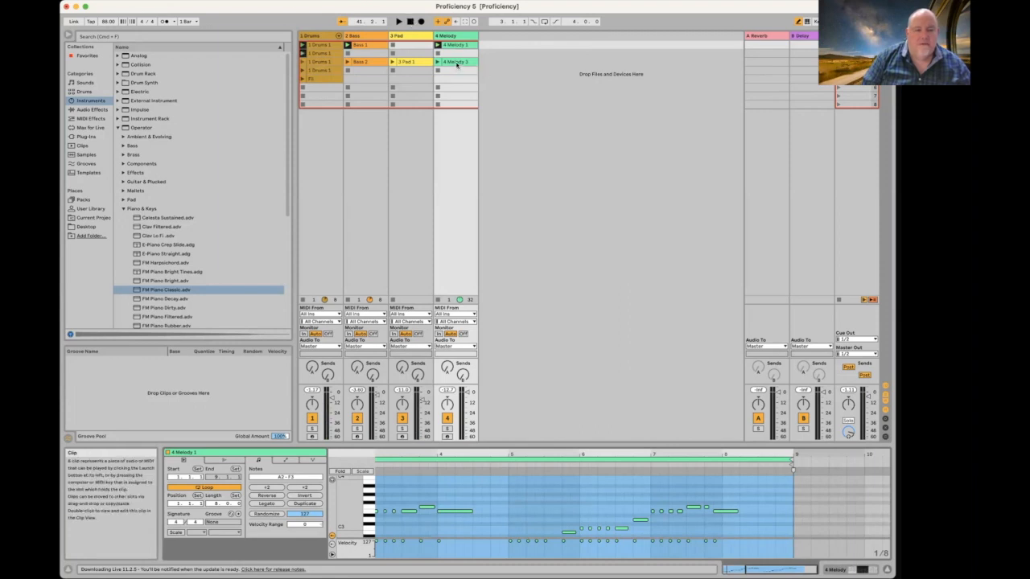
{"action": "left_click", "coordinate": [456, 64]}
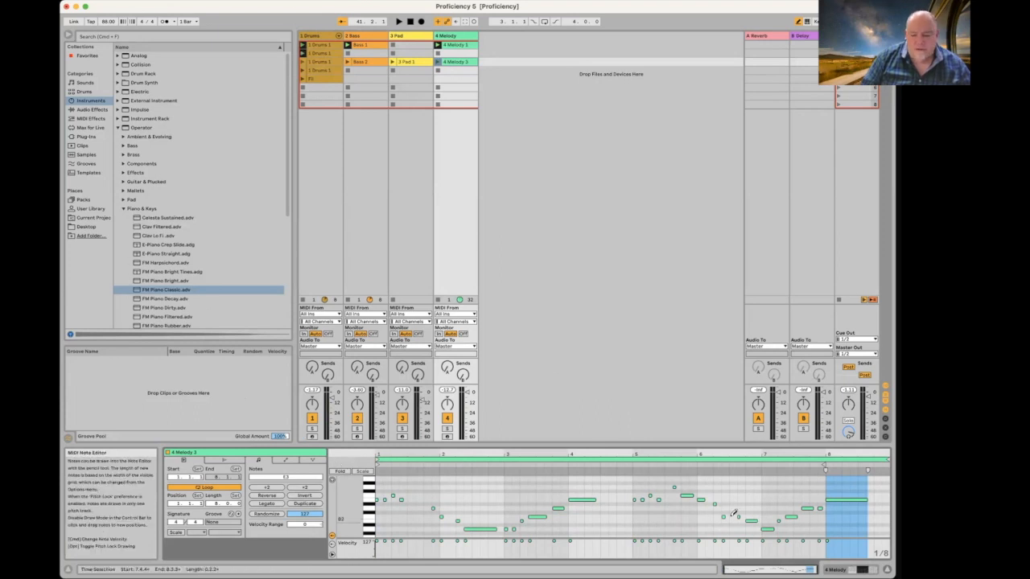
{"action": "key", "text": "b"}
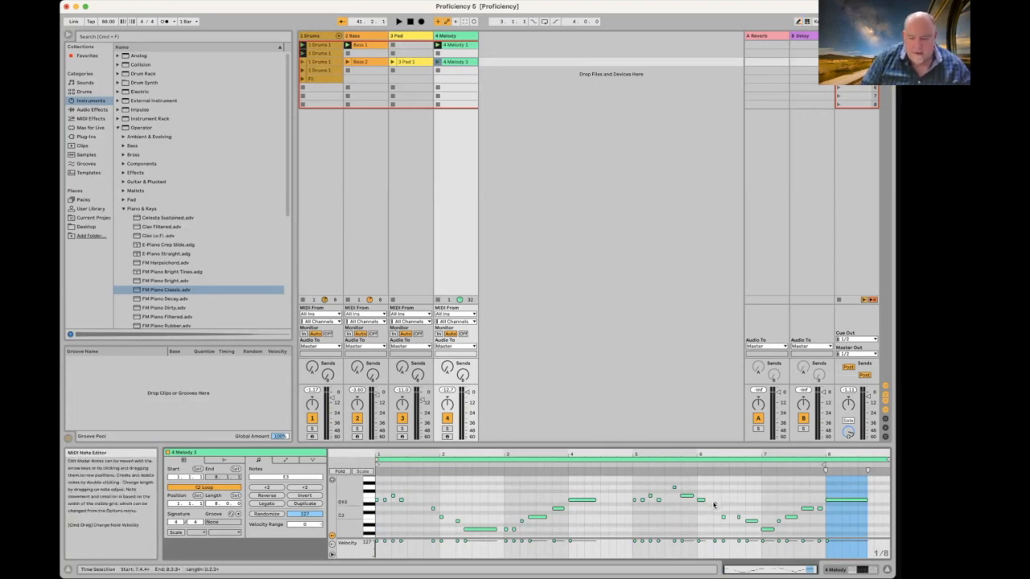
{"action": "left_click", "coordinate": [714, 504]}
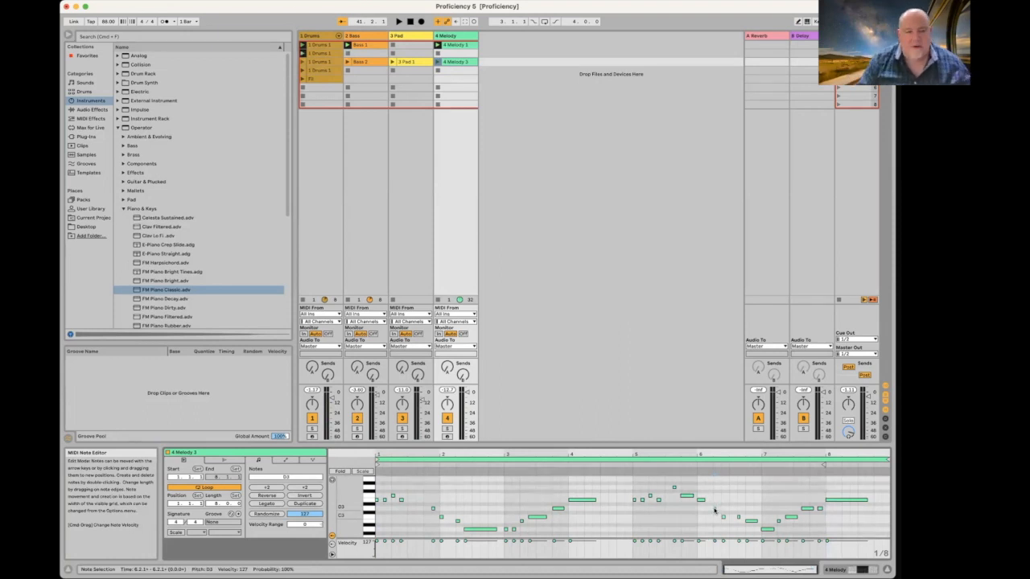
{"action": "key", "text": "Tab"}
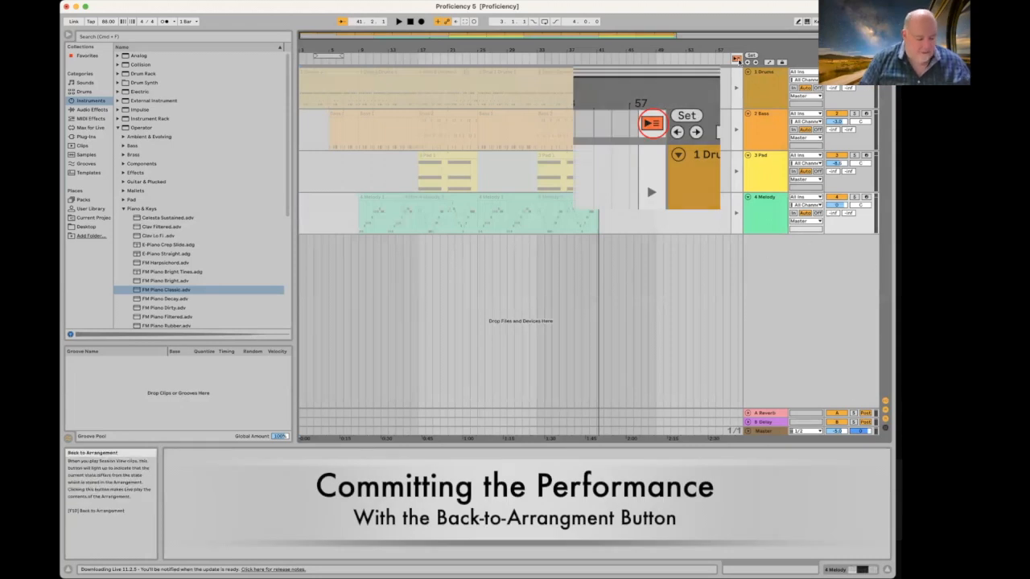
Step: Use Back to Arrangement so the recorded clips play, then play from near bar 41
{"action": "key", "text": "Tab"}
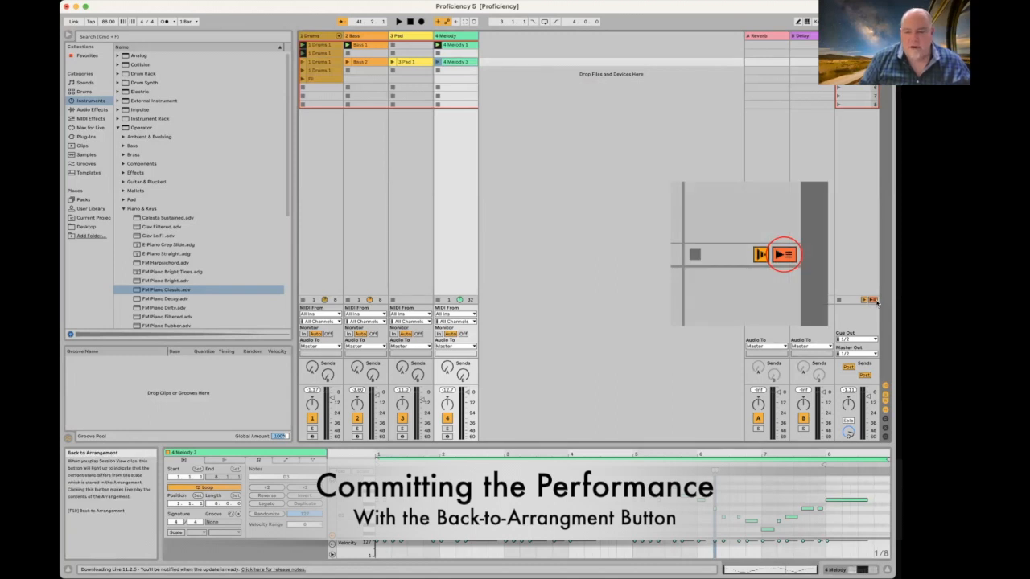
{"action": "key", "text": "Tab"}
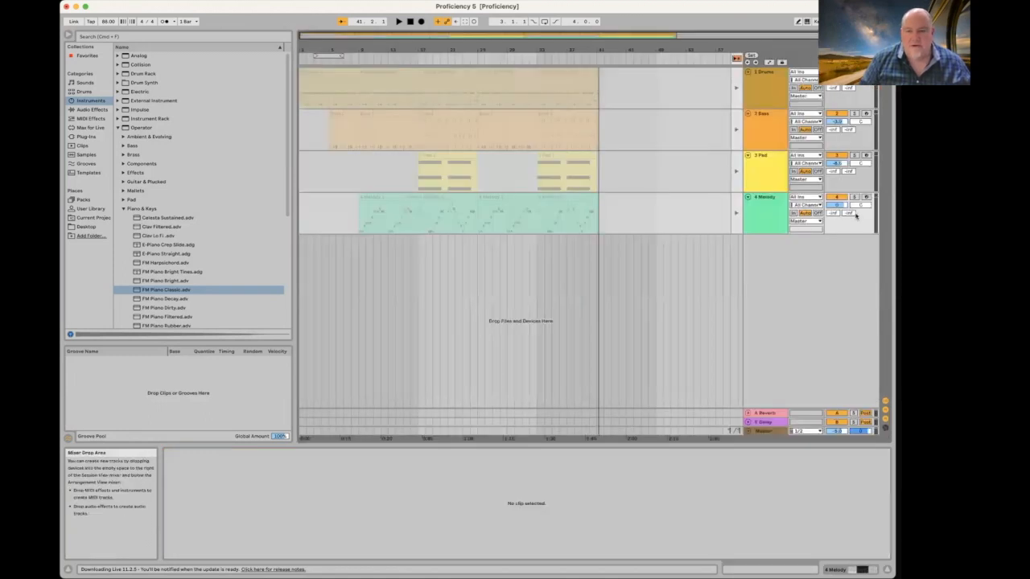
{"action": "left_click", "coordinate": [736, 59]}
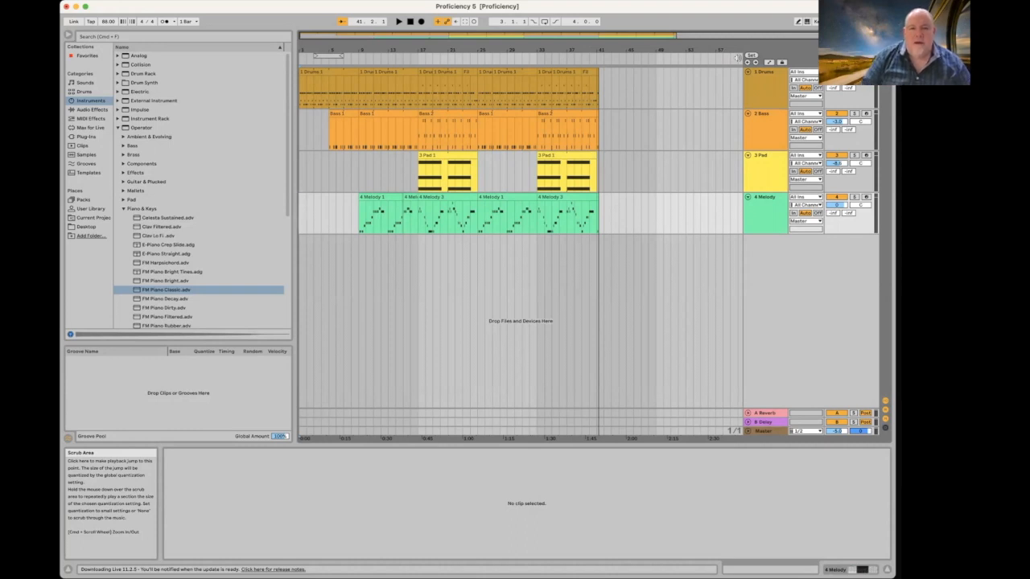
{"action": "left_click", "coordinate": [598, 58]}
Step: Audition the song's ending and zoom in around bar 41
{"action": "key", "text": "space"}
{"action": "left_click", "coordinate": [596, 58]}
{"action": "key", "text": "space"}
{"action": "left_click_drag", "start_coordinate": [597, 49], "coordinate": [411, 156]}
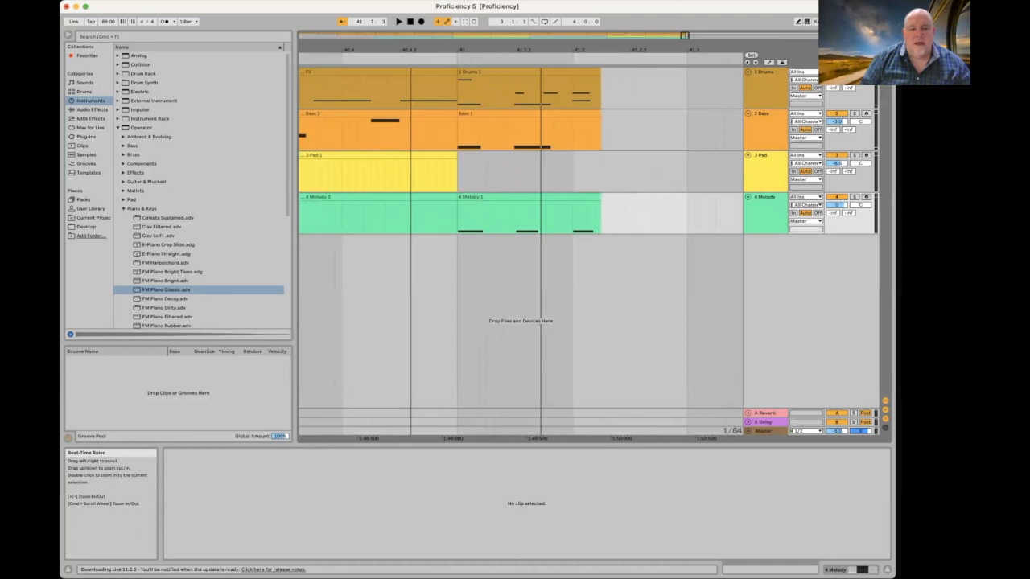
Step: Trim the final Drums 1, Bass 1 and 4 Melody 1 clips to end at bar 41
{"action": "left_click", "coordinate": [660, 99]}
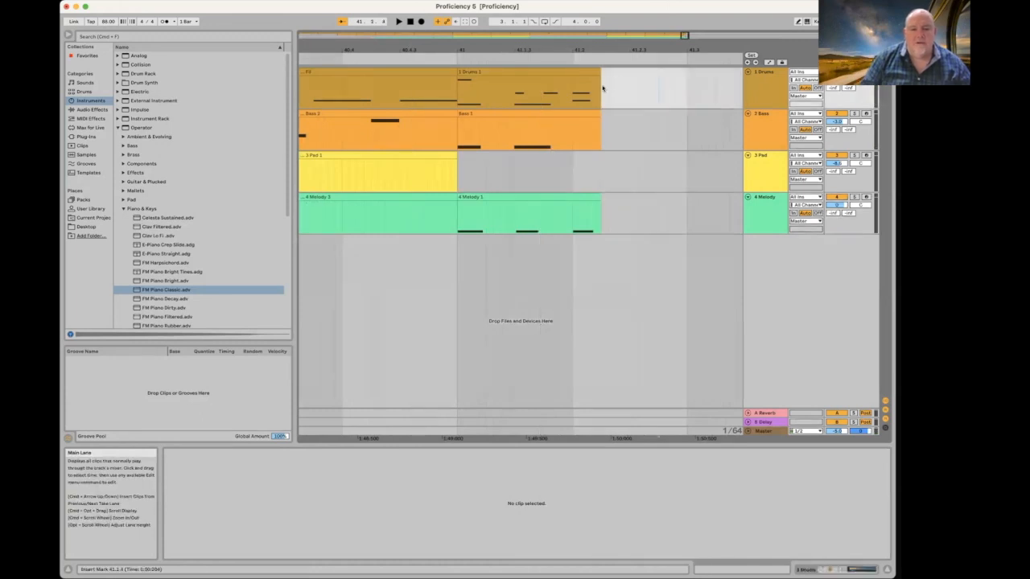
{"action": "left_click_drag", "start_coordinate": [600, 71], "coordinate": [506, 71]}
{"action": "left_click", "coordinate": [596, 114]}
{"action": "left_click_drag", "start_coordinate": [597, 113], "coordinate": [507, 113]}
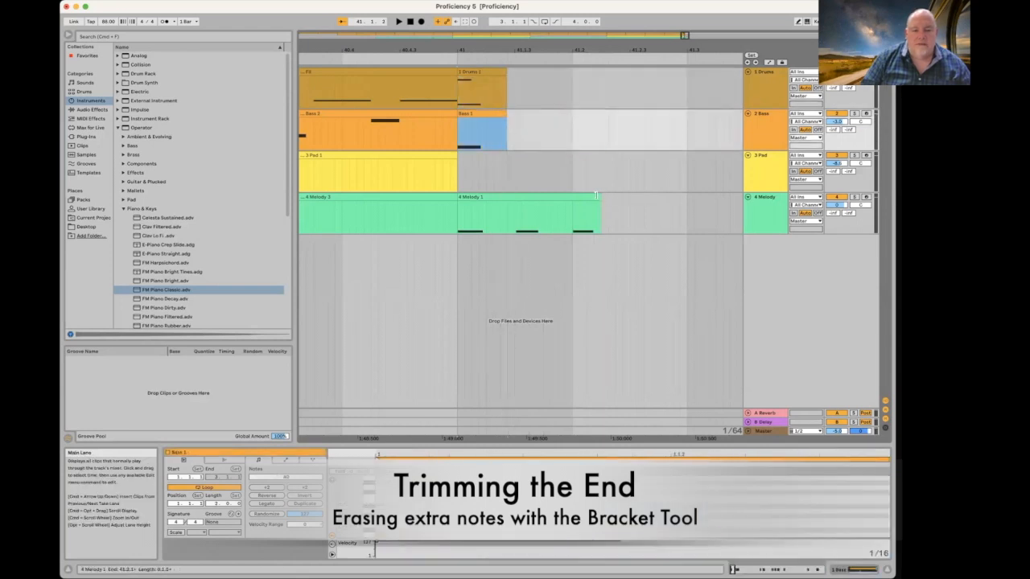
{"action": "left_click_drag", "start_coordinate": [596, 196], "coordinate": [507, 197]}
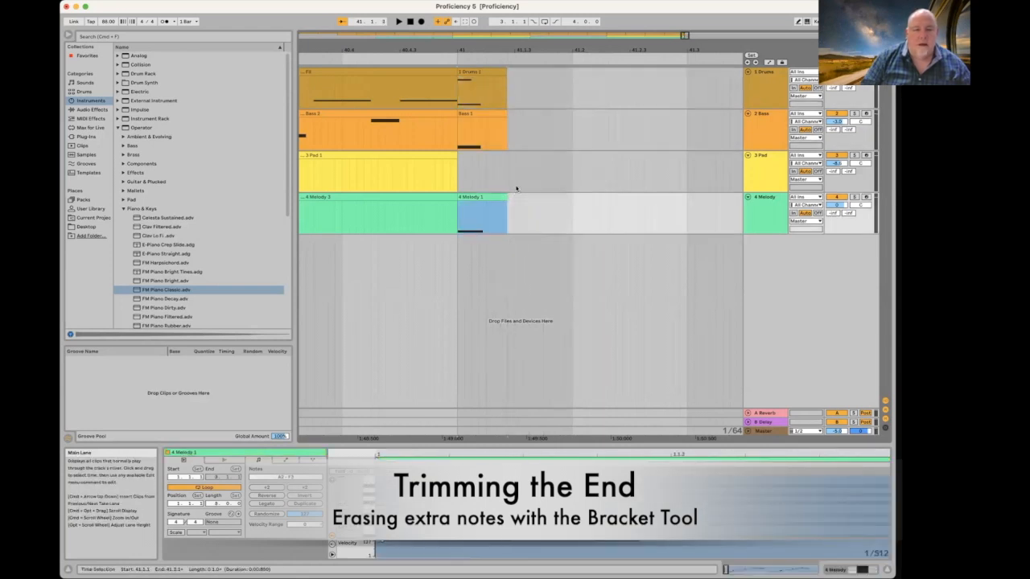
{"action": "scroll", "coordinate": [519, 191], "scroll_direction": "left", "scroll_amount": 3}
Step: Zoom out and play from about bar 40 to check the clean ending
{"action": "left_click_drag", "start_coordinate": [507, 47], "coordinate": [505, 18]}
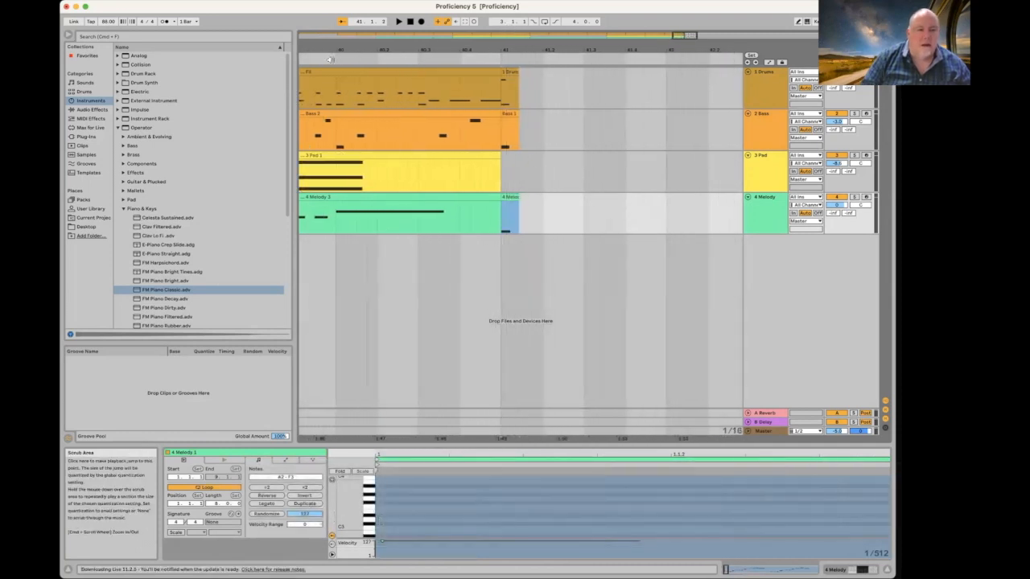
{"action": "left_click", "coordinate": [336, 58]}
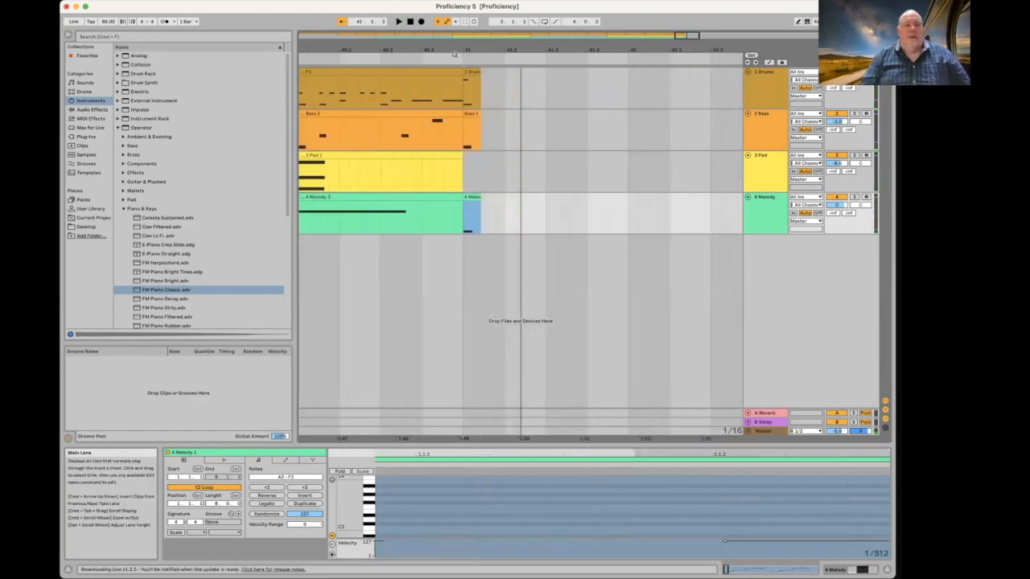
{"action": "left_click_drag", "start_coordinate": [434, 38], "coordinate": [434, 8]}
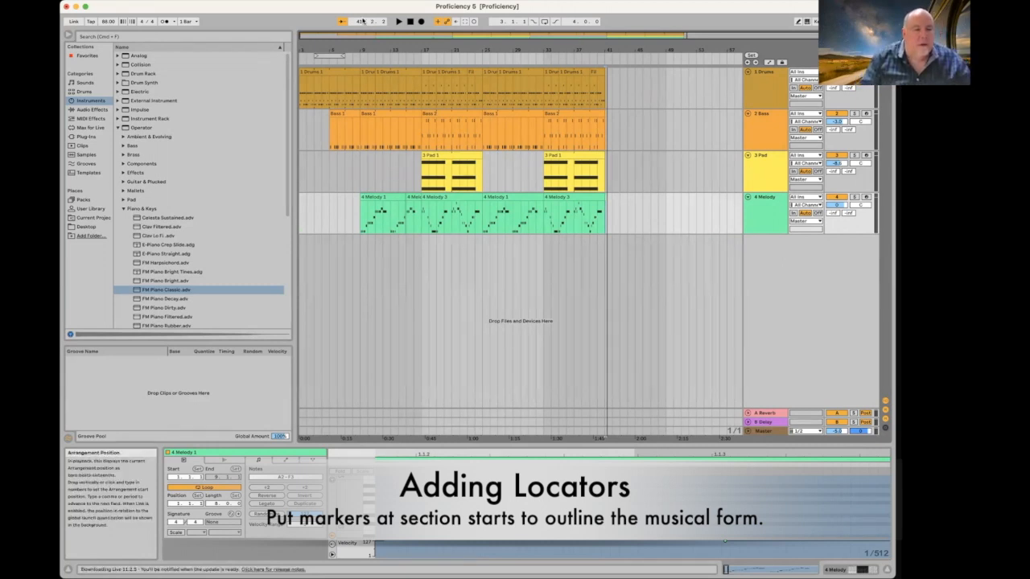
Step: Add a 'Verse 1' locator at bar 9 and play the song from the start
{"action": "left_click", "coordinate": [361, 79]}
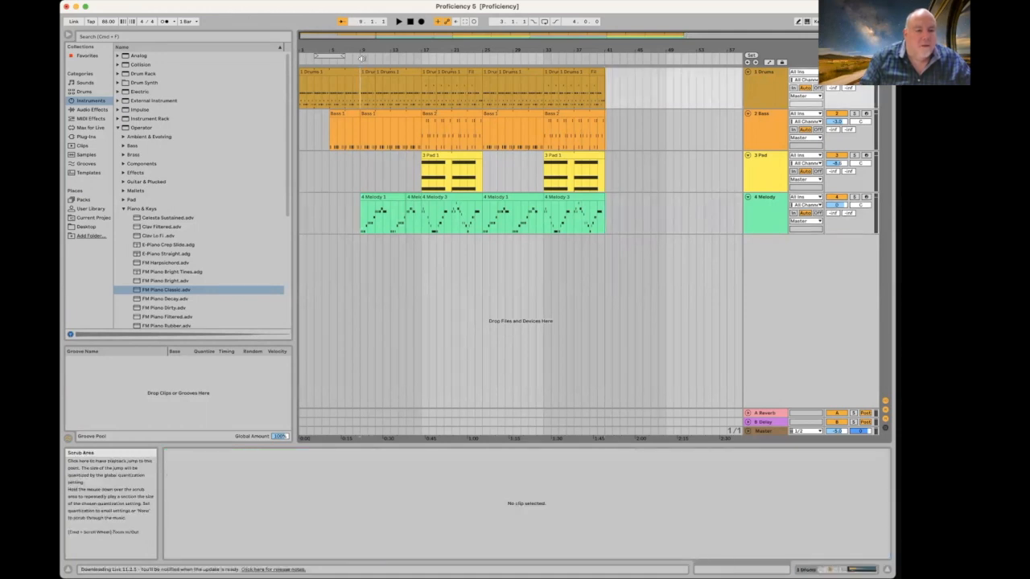
{"action": "right_click", "coordinate": [361, 58]}
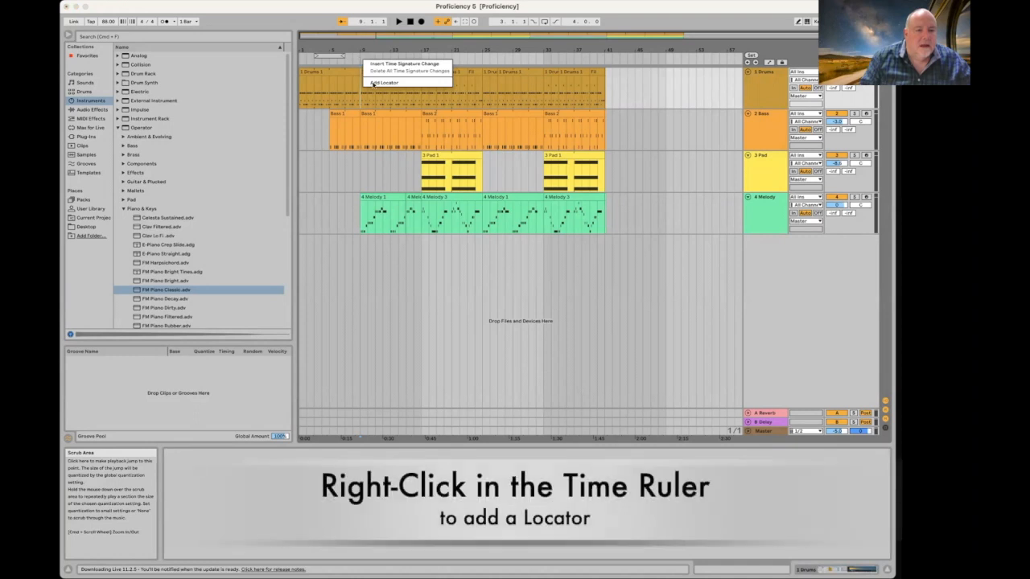
{"action": "left_click", "coordinate": [374, 83]}
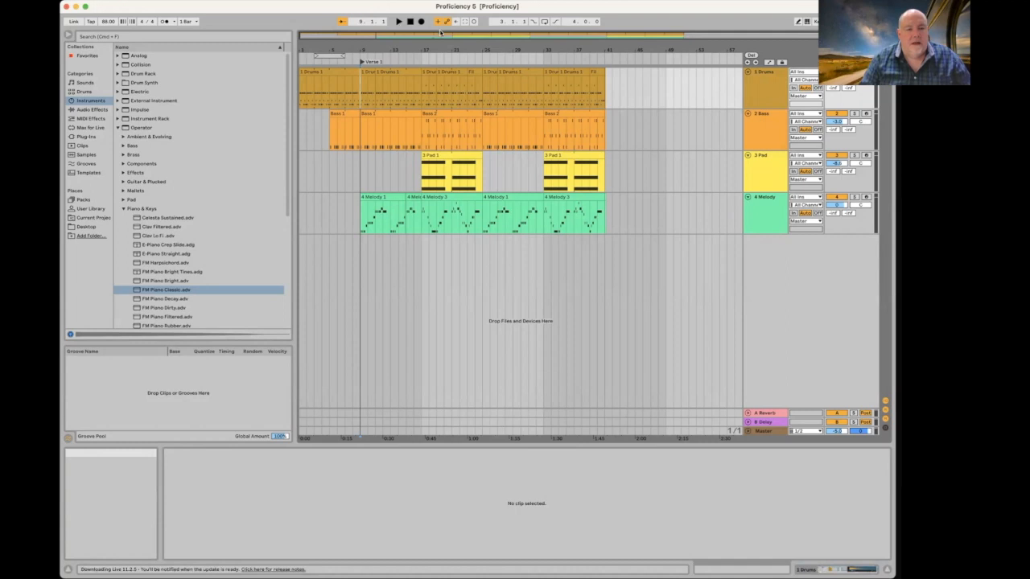
{"action": "left_click", "coordinate": [398, 22]}
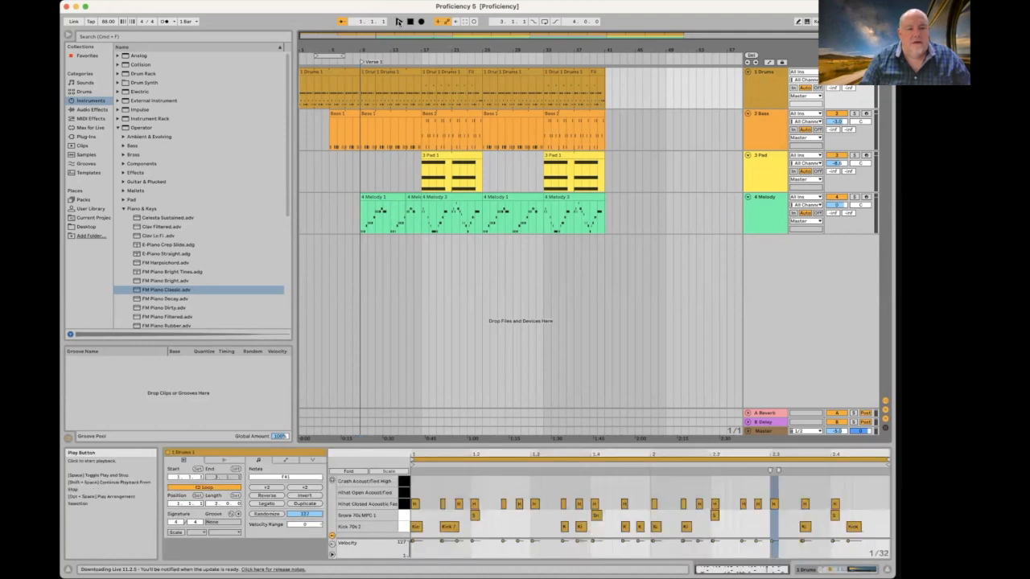